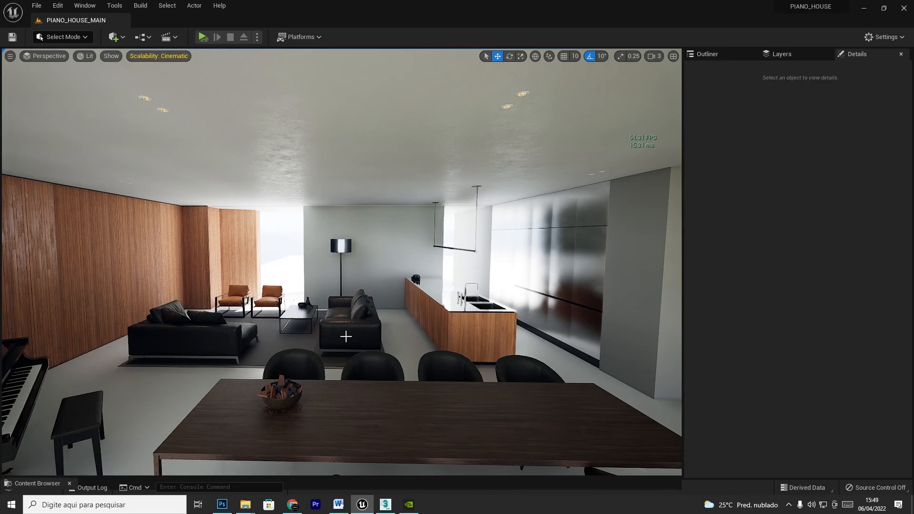
Step: Set the level viewport's camera speed to 2
scroll(411, 301, "up", 2)
left_click(652, 57)
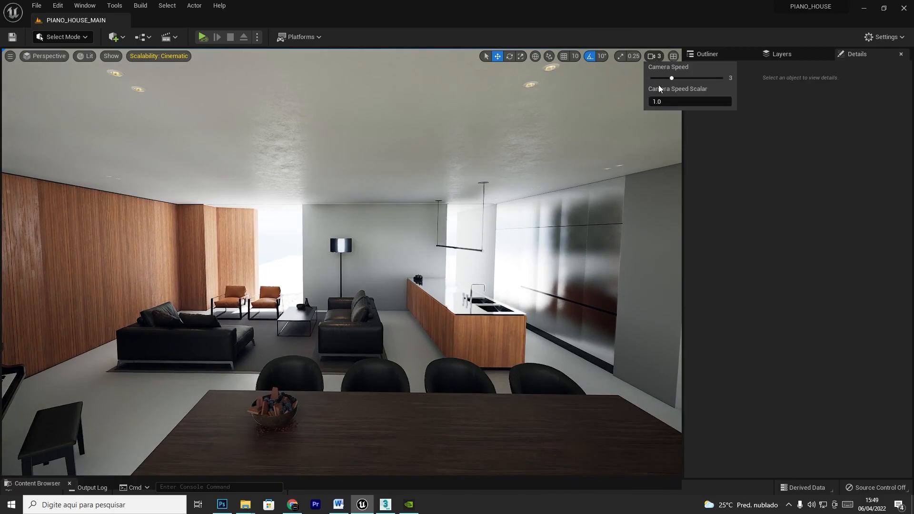
right_click(430, 333)
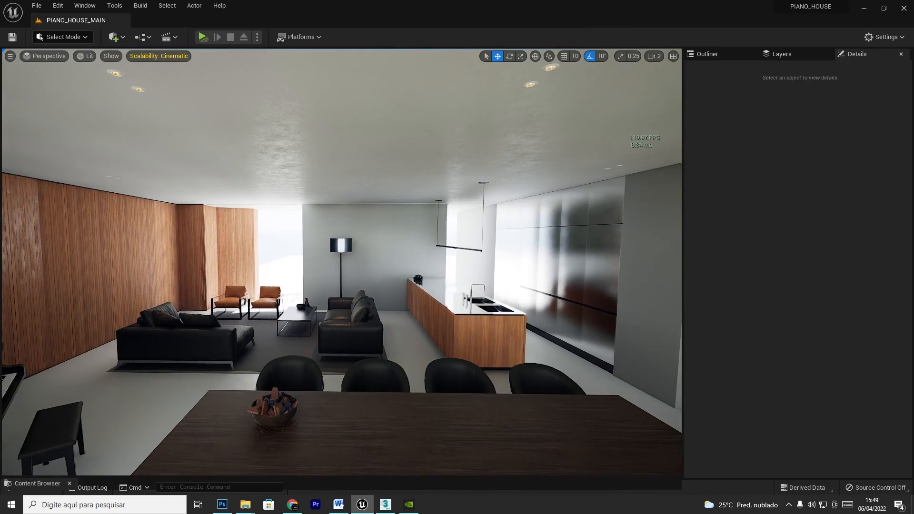
Step: Show the Nanite Clusters visualization and examine the mesh clusters of the furniture, piano and wall panels across the living space
left_click(79, 55)
mouse_move(134, 196)
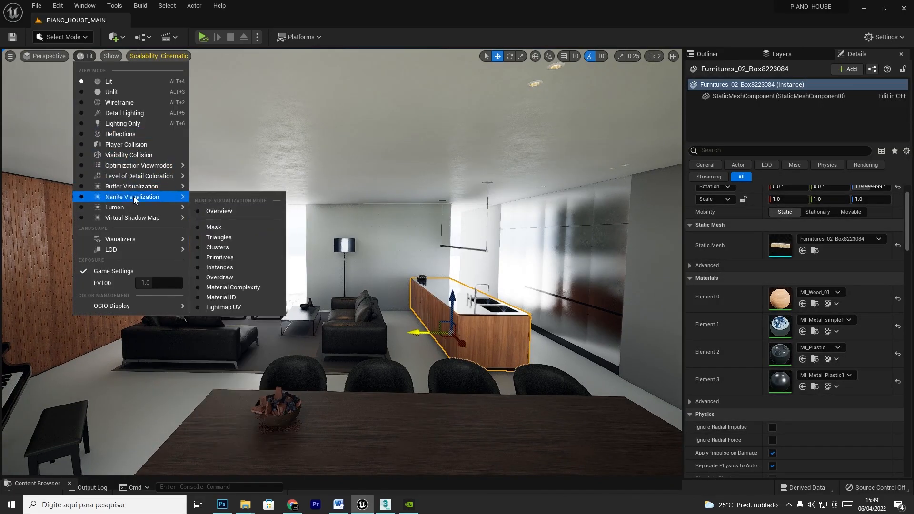
left_click(233, 245)
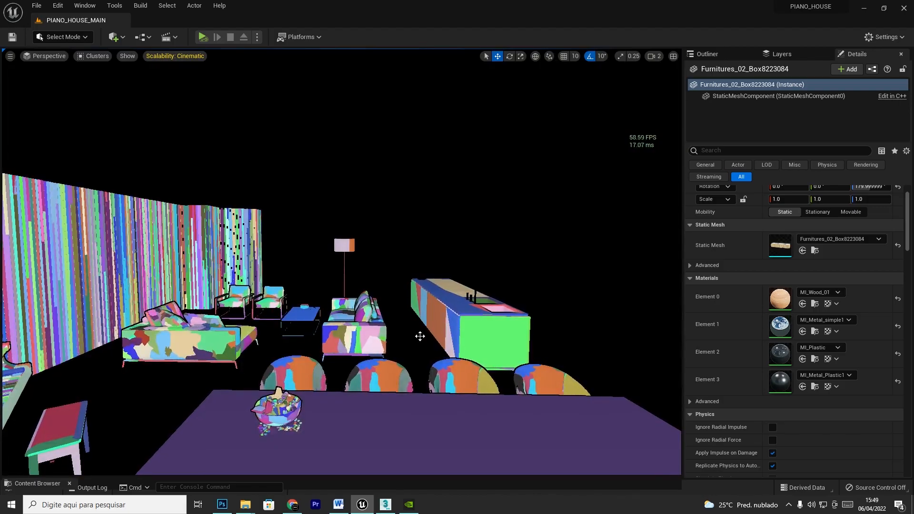
mouse_move(419, 336)
right_mouse_down()
mouse_move(423, 359)
mouse_move(422, 335)
right_mouse_up()
key("w")
key("w")
key("w")
key("s")
key("s")
key("s")
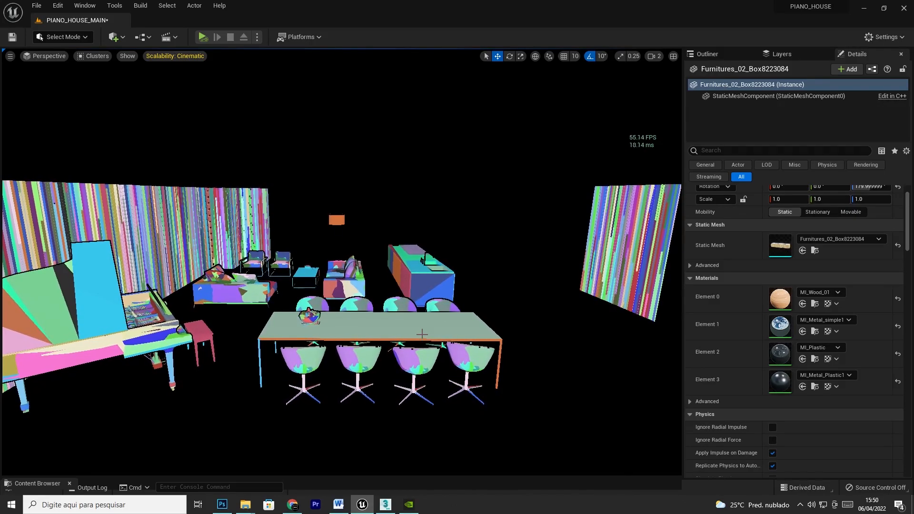
Step: Return the viewport to Lit mode and focus on the decorative bird on the coffee table
left_click(96, 57)
left_click(99, 82)
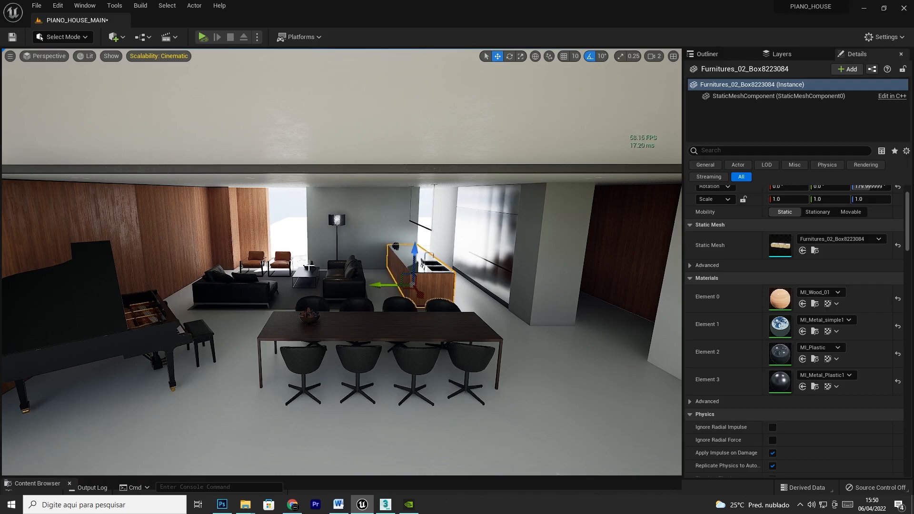
left_click(315, 266)
key("f")
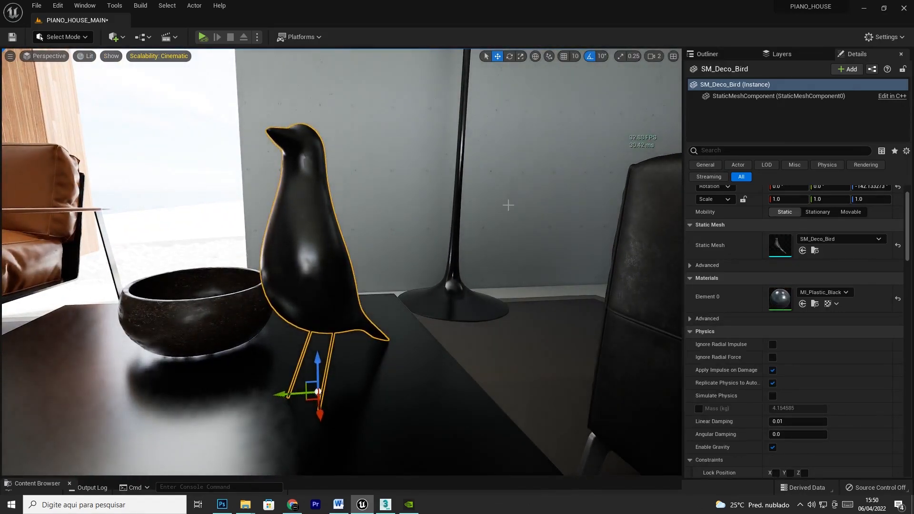
Step: Open the bird's static mesh for editing, inspect it at different distances, and set the preview camera speed to 2
double_click(788, 247)
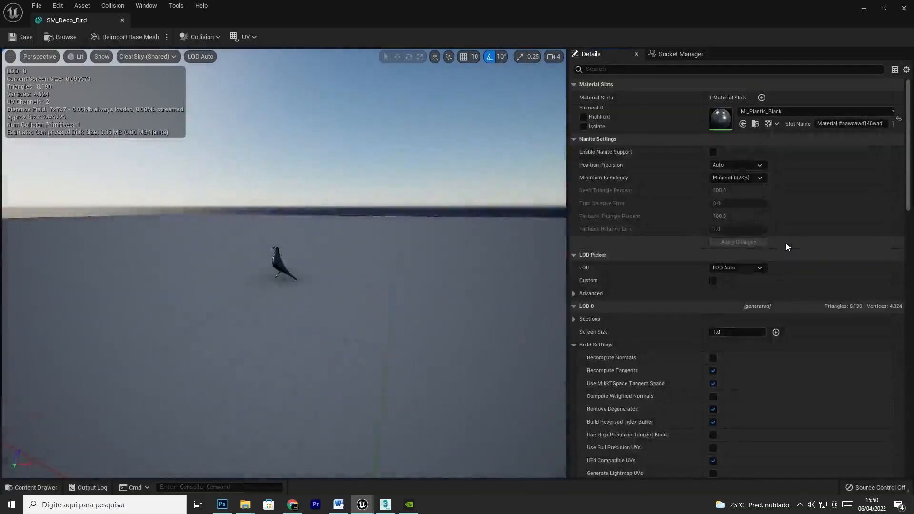
key("s")
key("w")
key("s")
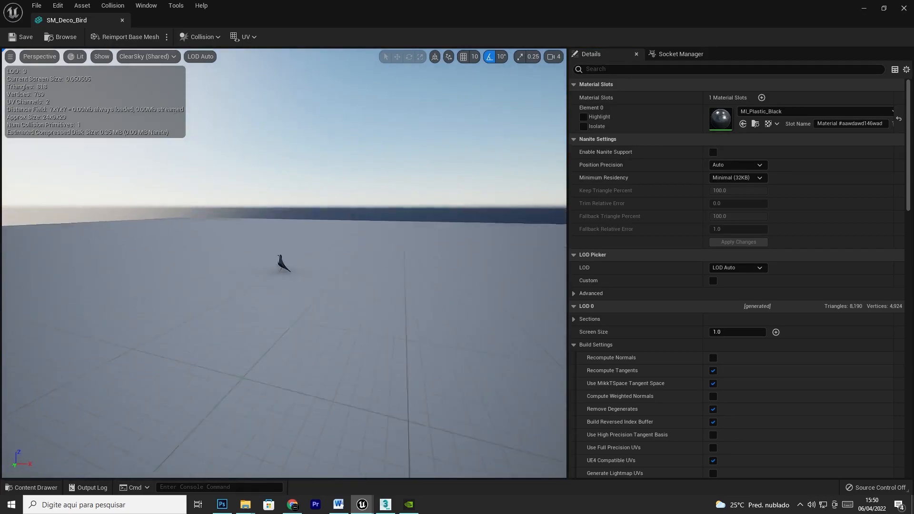
key("w")
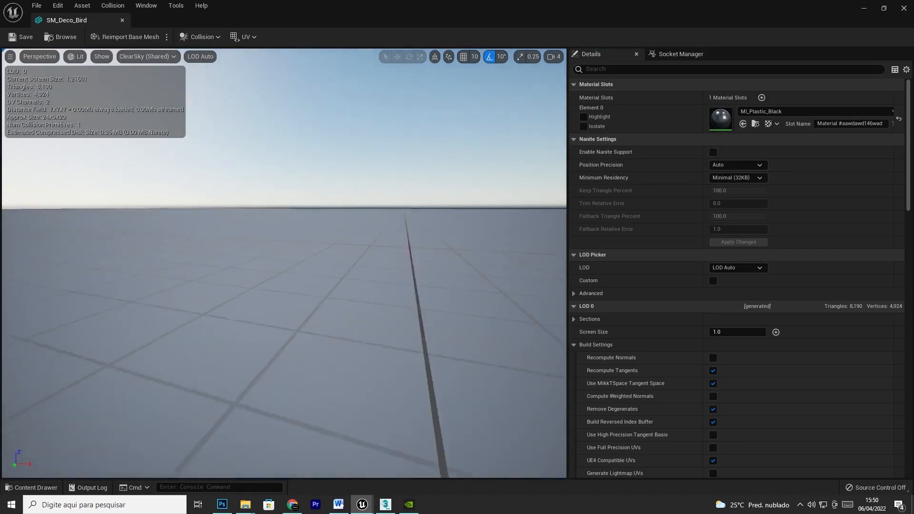
key("s")
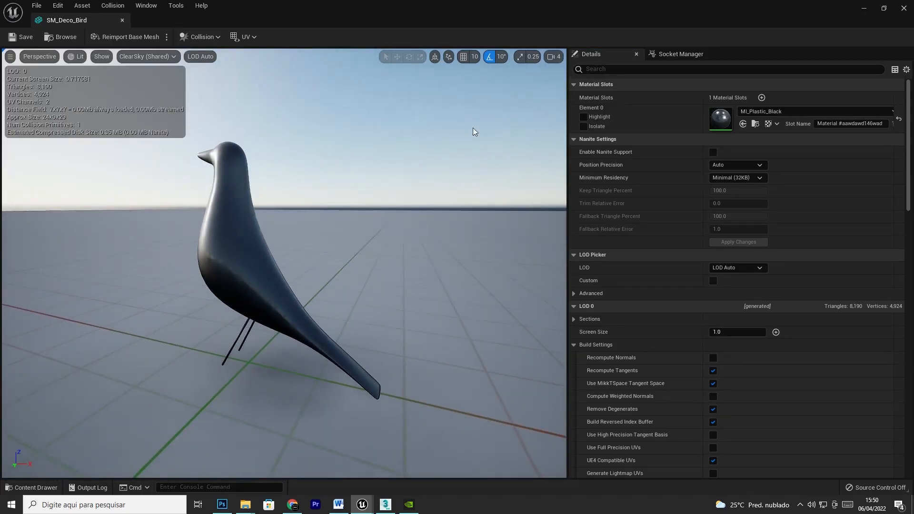
left_click(554, 57)
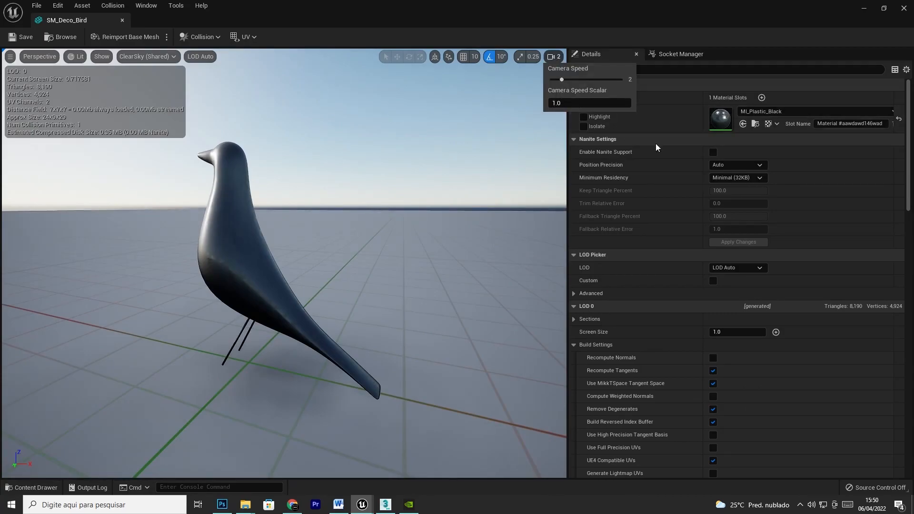
Step: Set the bird mesh's LOD Group to None and Number of LODs to 1, and apply the changes
scroll(714, 285, "down", 15)
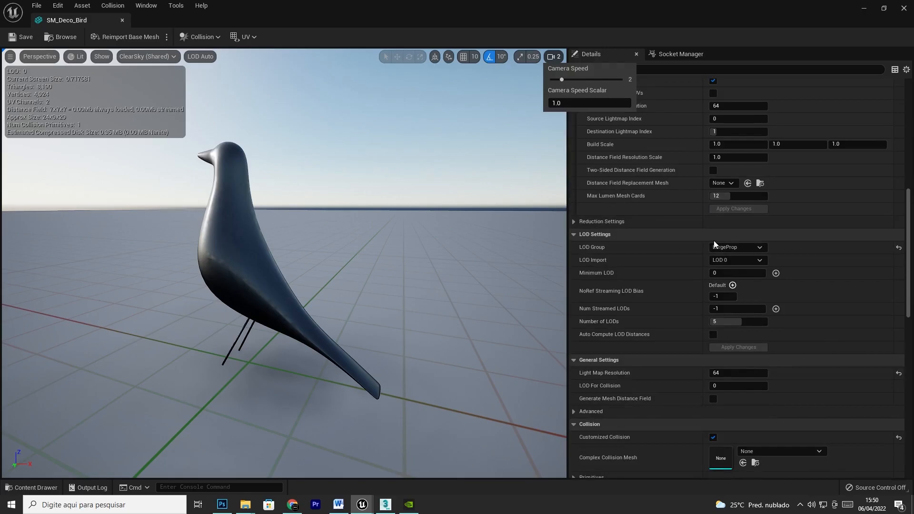
left_click(741, 247)
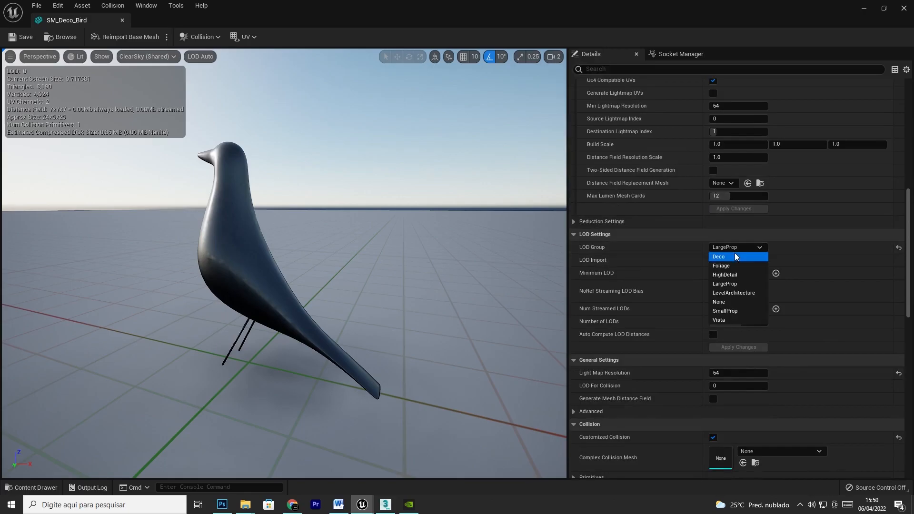
left_click(723, 302)
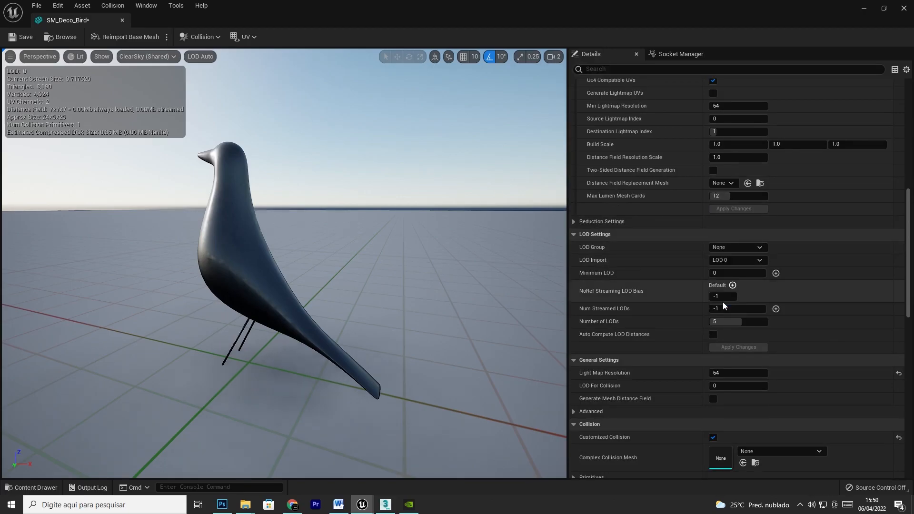
left_click(720, 322)
type("1")
key("Return")
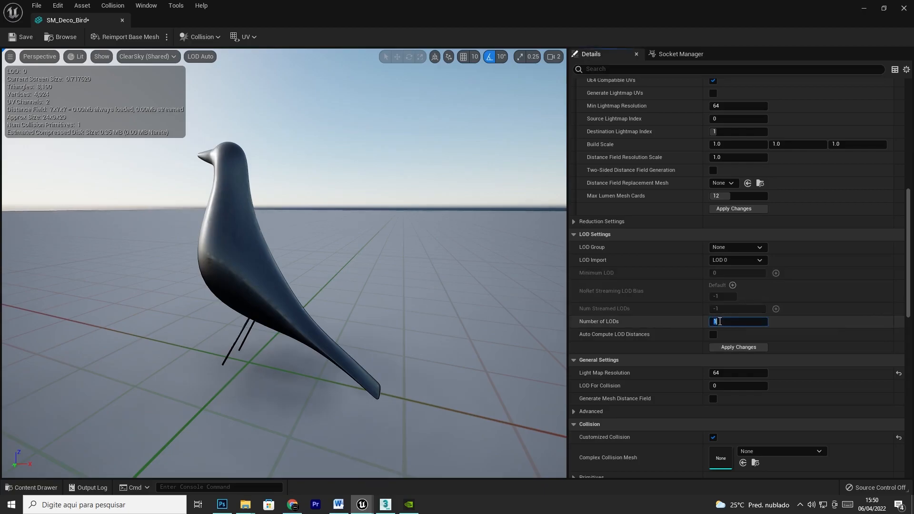
left_click(731, 348)
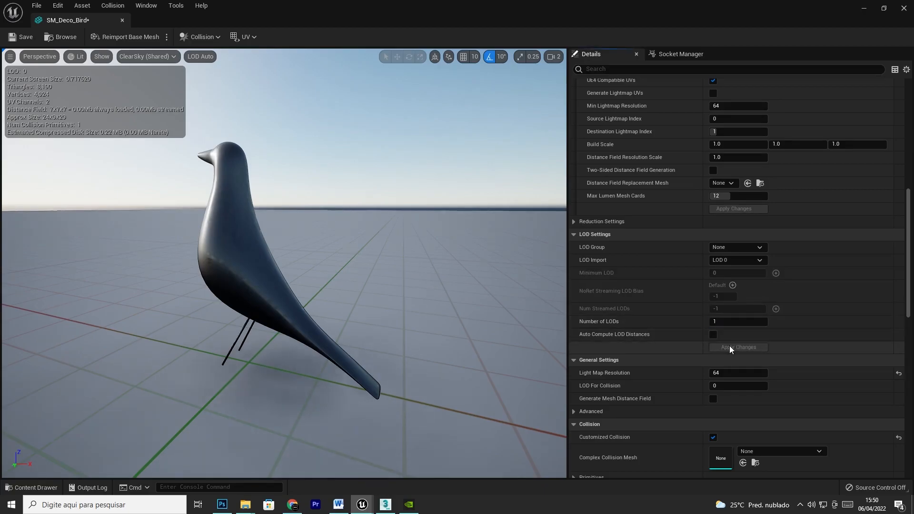
Step: In the bird mesh's LOD 0 Reduction Settings, set Percent Triangles to 100 and apply the changes
scroll(741, 228, "up", 5)
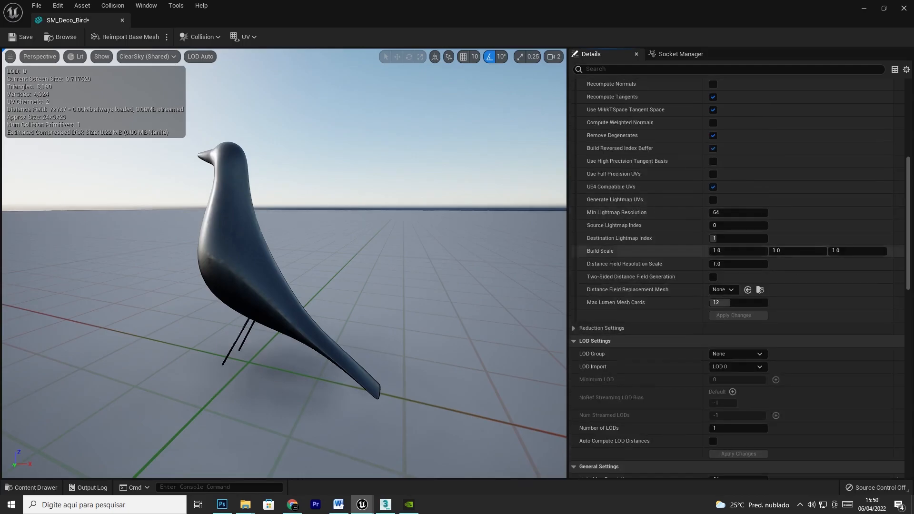
left_click_drag(908, 231, 905, 126)
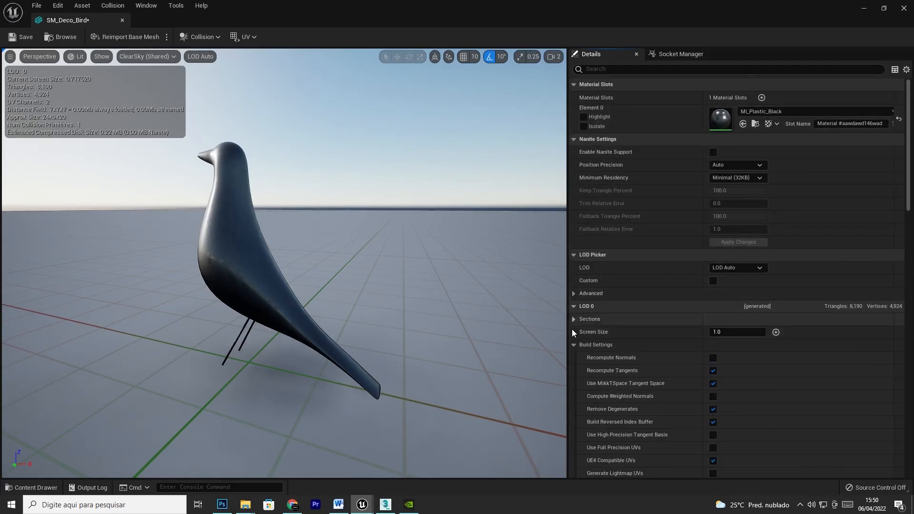
scroll(582, 350, "down", 5)
scroll(582, 351, "down", 2)
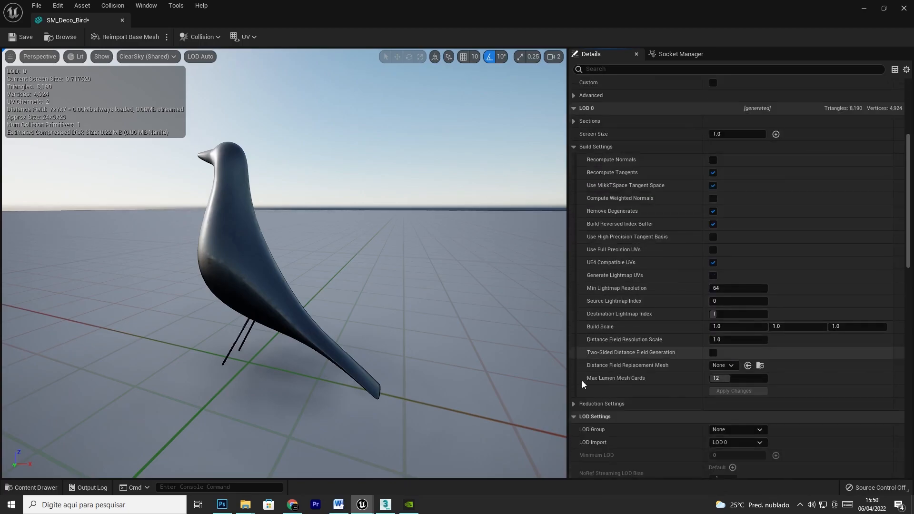
left_click(575, 403)
scroll(704, 407, "down", 1)
left_click(735, 400)
type("1")
key("Return")
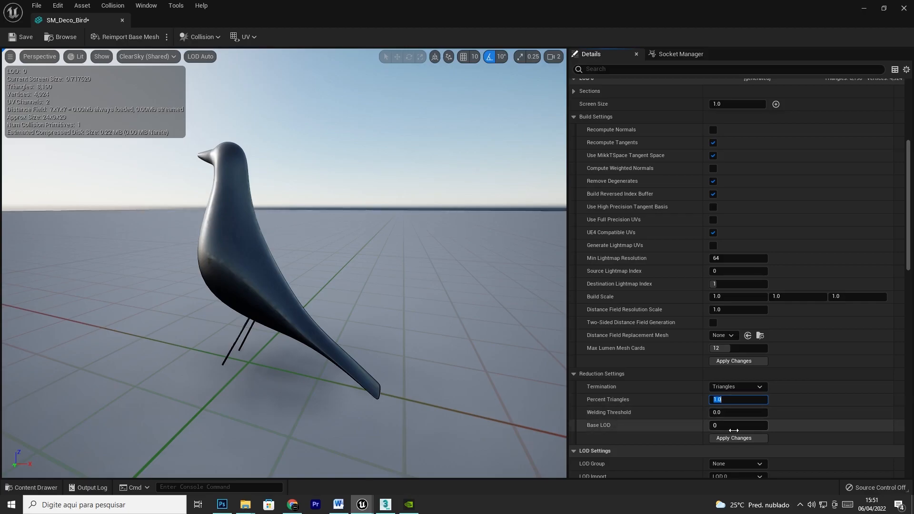
left_click(728, 438)
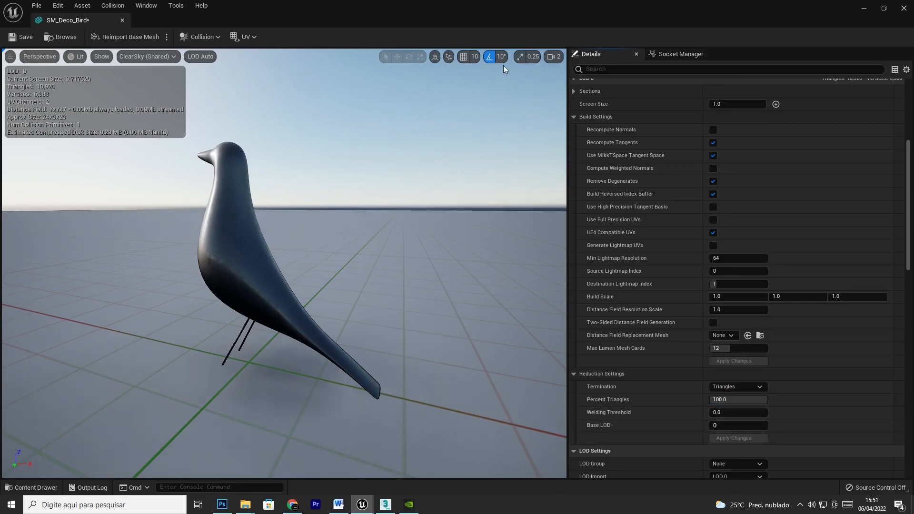
Step: Close the bird's mesh editor and reselect the bird in the level
left_click(904, 8)
left_click(461, 348)
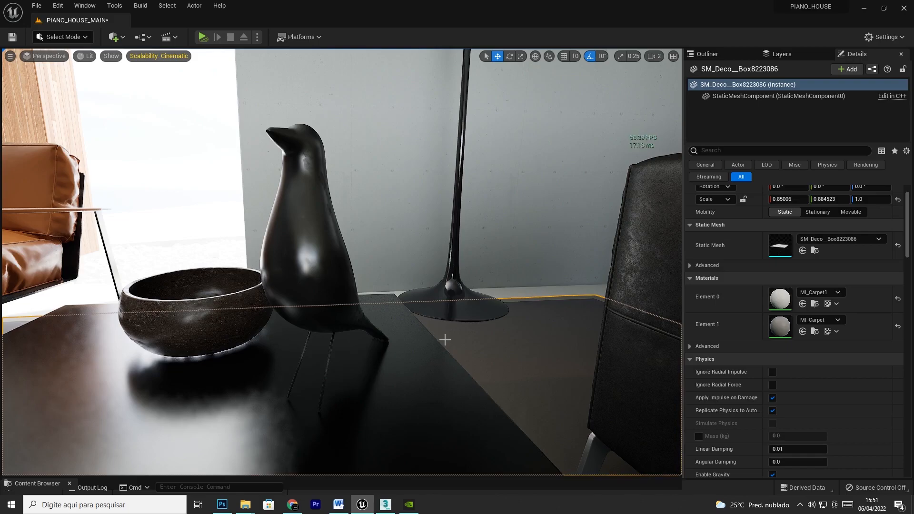
left_click(312, 205)
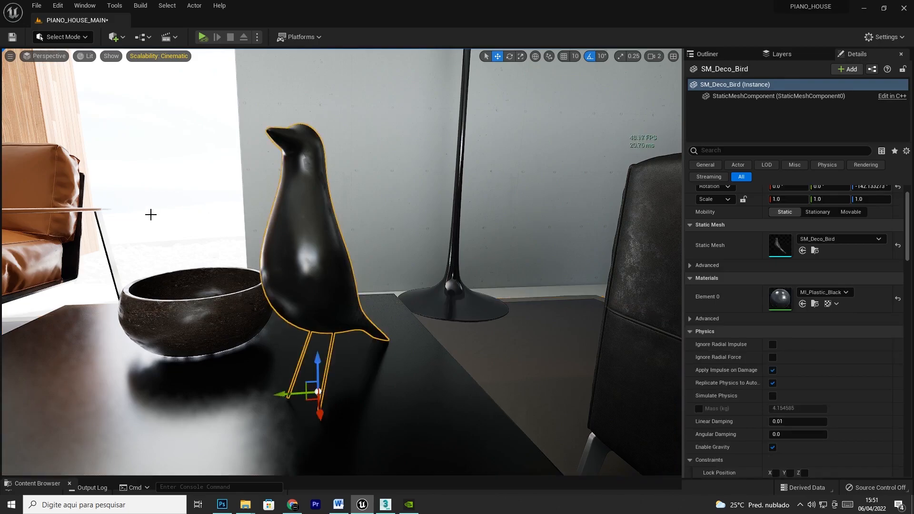
Step: Open the static mesh of the leather armchair, check its Nanite settings, and return to the level
left_click(676, 339)
double_click(780, 245)
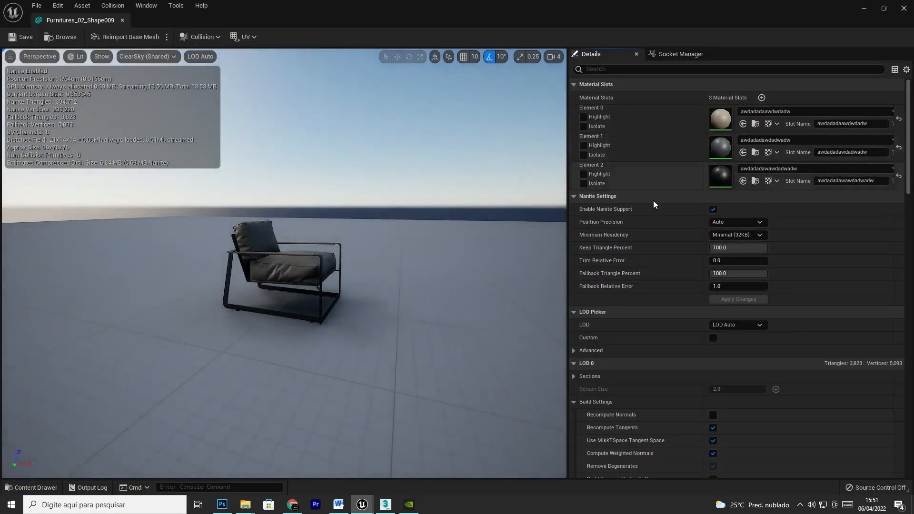
left_click(863, 8)
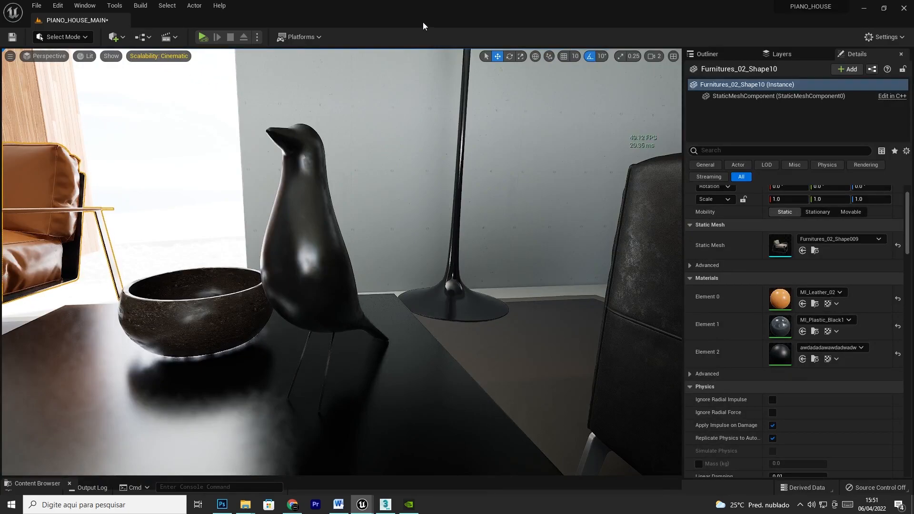
Step: Import the Frame_01 FBX into the TEXTURES/Surface folder as a static mesh with Build Nanite enabled
key("ctrl+space")
right_click(221, 452)
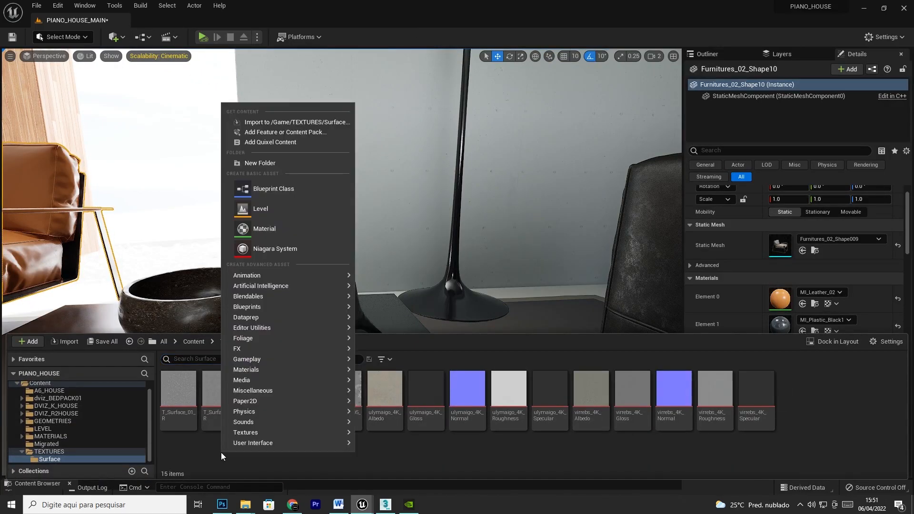
left_click(289, 121)
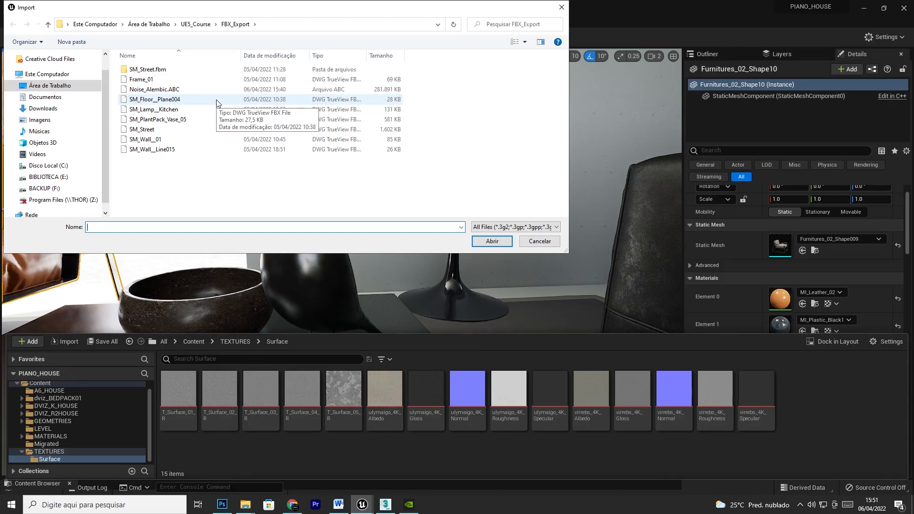
left_click(151, 82)
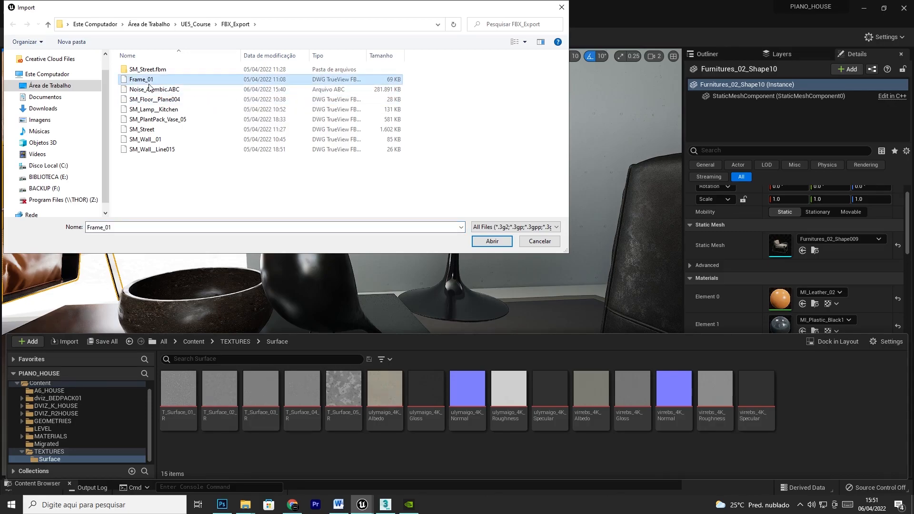
left_click(478, 244)
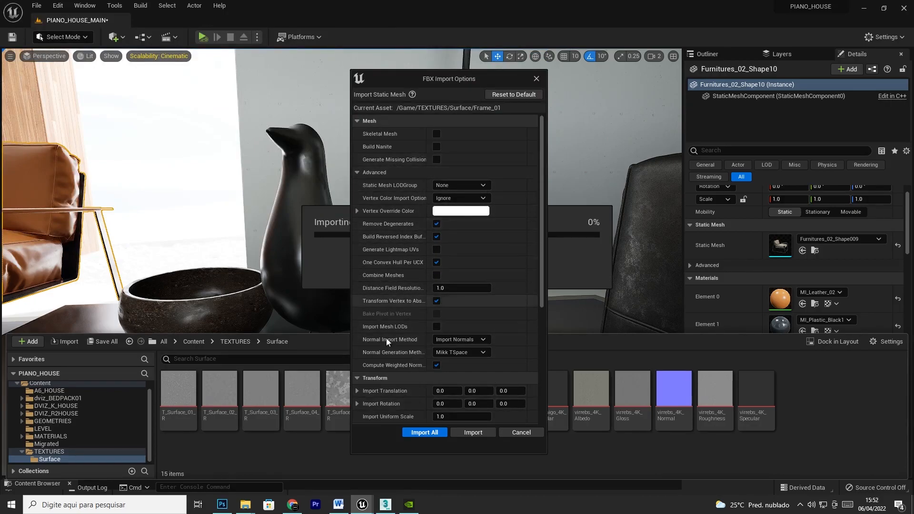
left_click(436, 148)
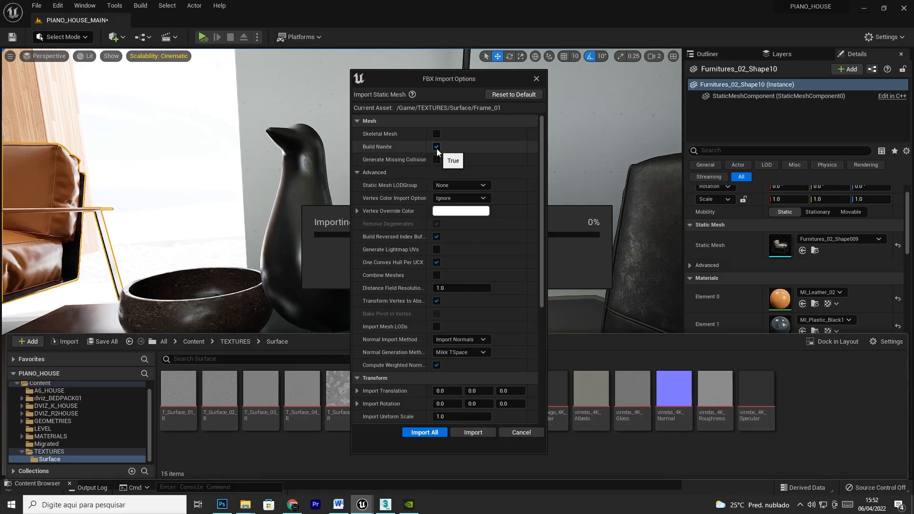
left_click(439, 433)
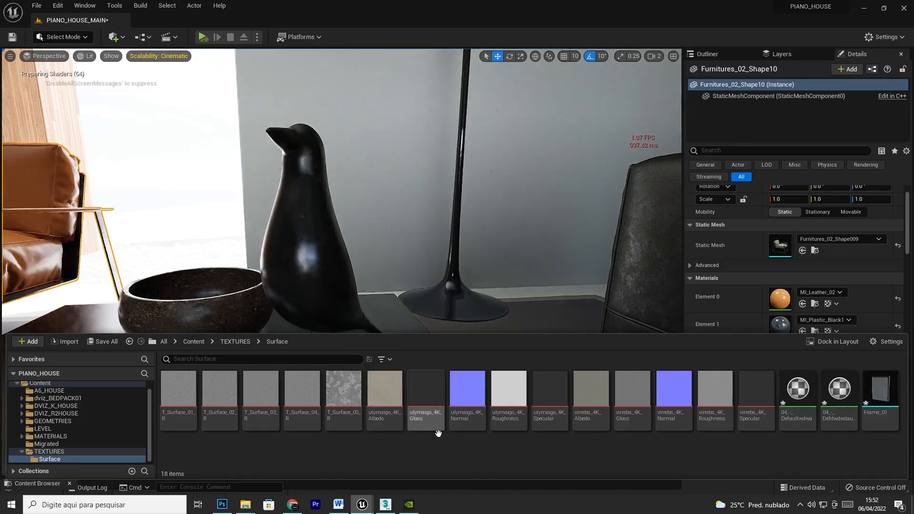
Step: Open the imported Frame_01 mesh to check its Nanite settings, and close its editor
double_click(879, 397)
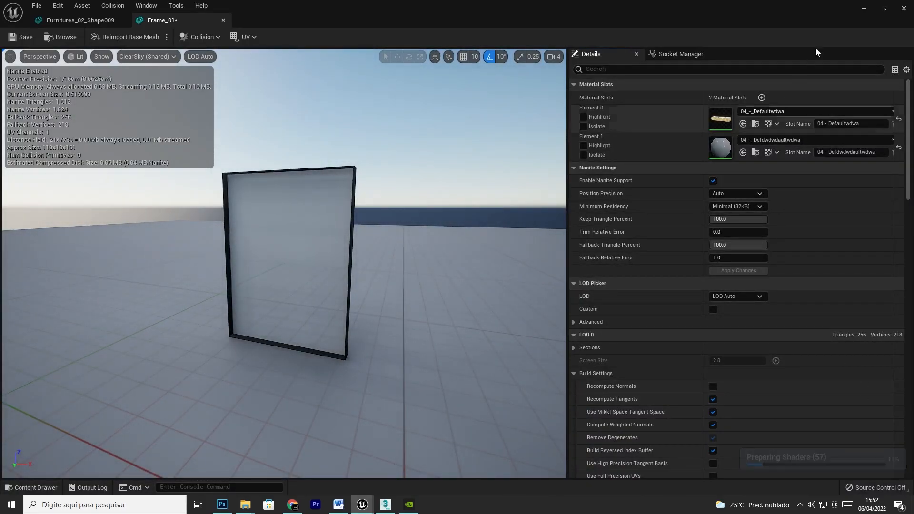
left_click(904, 8)
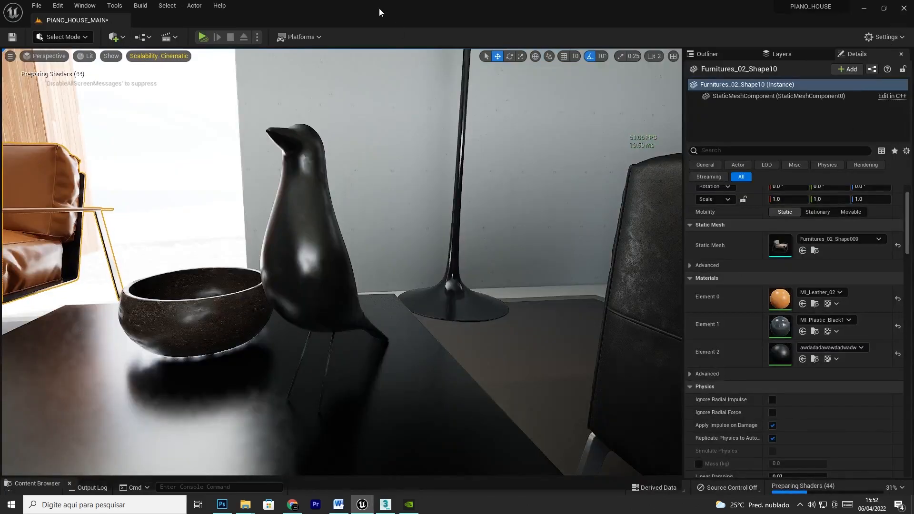
Step: Place the Frame_01 mesh in the level on the floor behind the bird
left_click(86, 5)
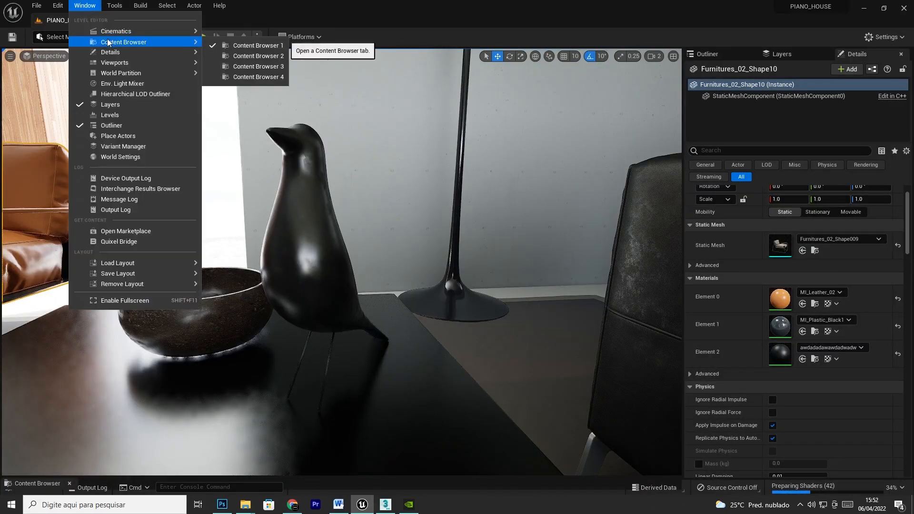
left_click(241, 49)
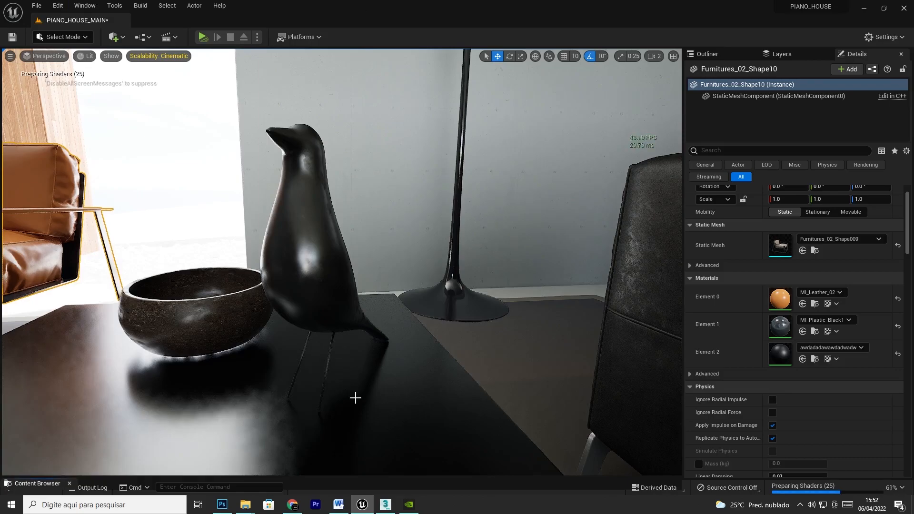
left_click_drag(245, 403, 510, 314)
Step: Switch the level view to the Nanite Clusters visualization and examine the living room furniture and the placed frame
left_click(94, 56)
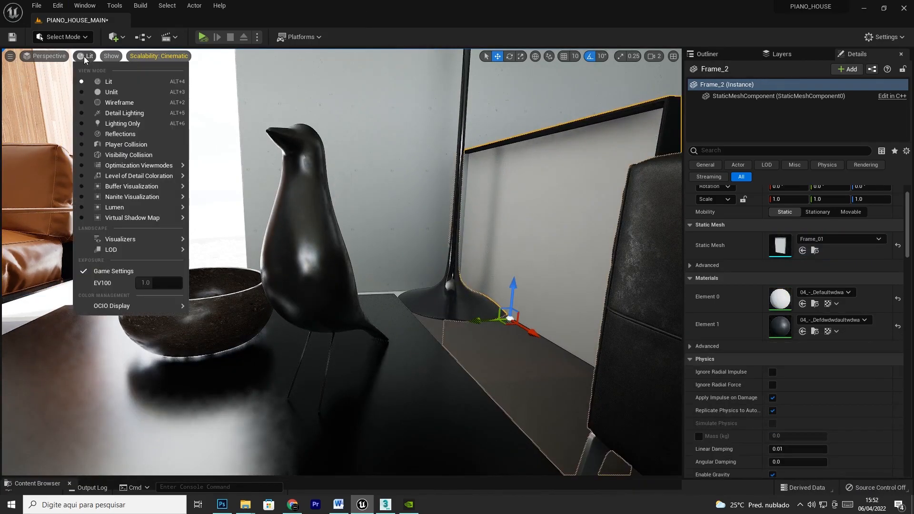
mouse_move(116, 199)
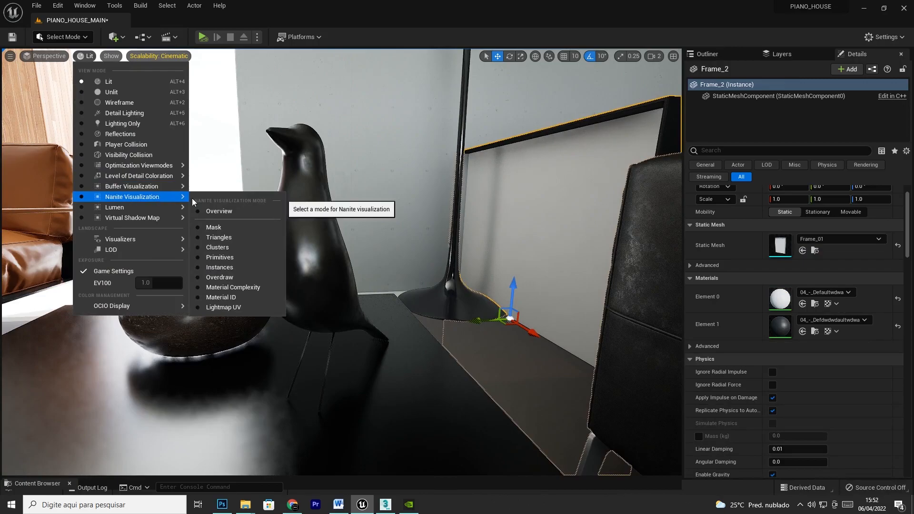
left_click(219, 247)
key("s")
right_click_drag(518, 213, 518, 214)
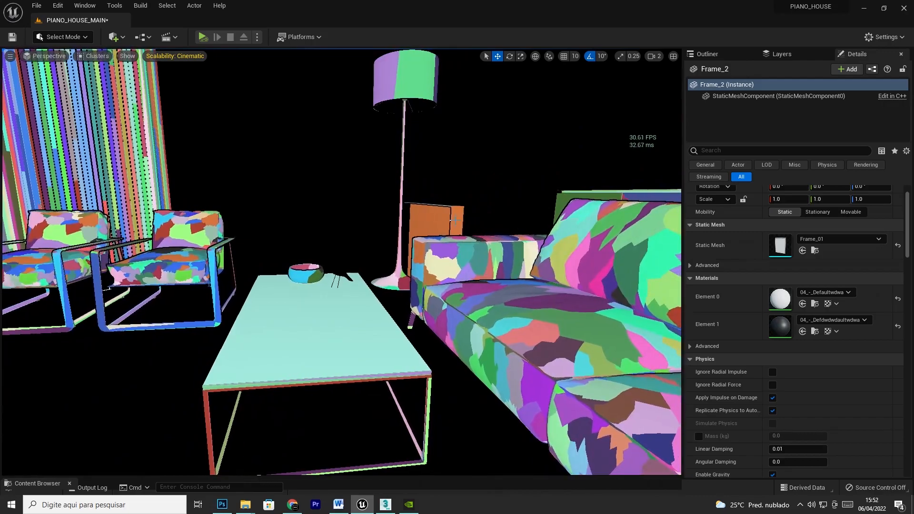
Step: Delete the placed frame from the level and return the view mode to Lit
left_click(455, 223)
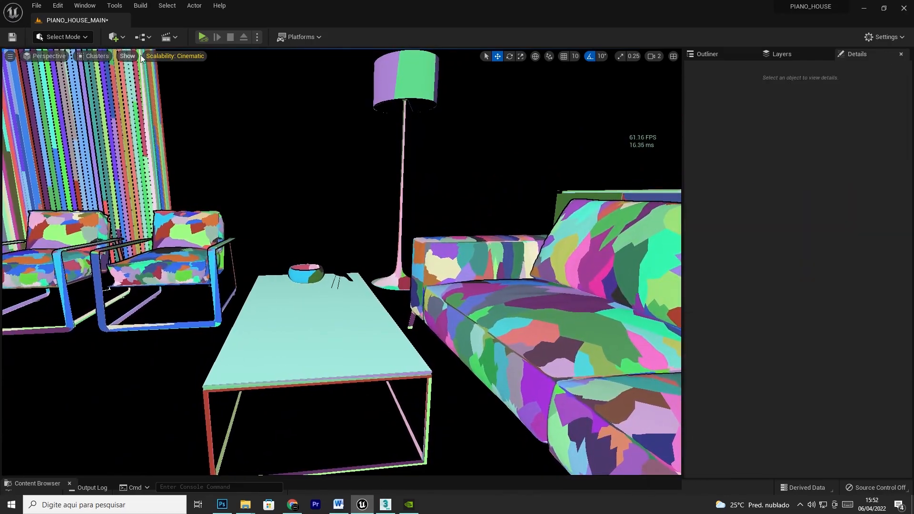
left_click(95, 56)
left_click(118, 82)
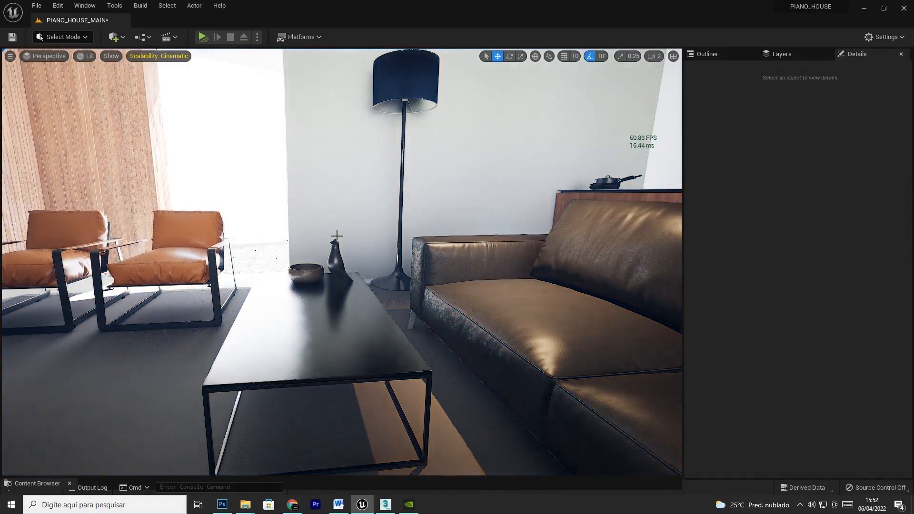
Step: Select the sofa and start importing the SM_Floor__Plane004 FBX into the TEXTURES/Surface folder
left_click(497, 288)
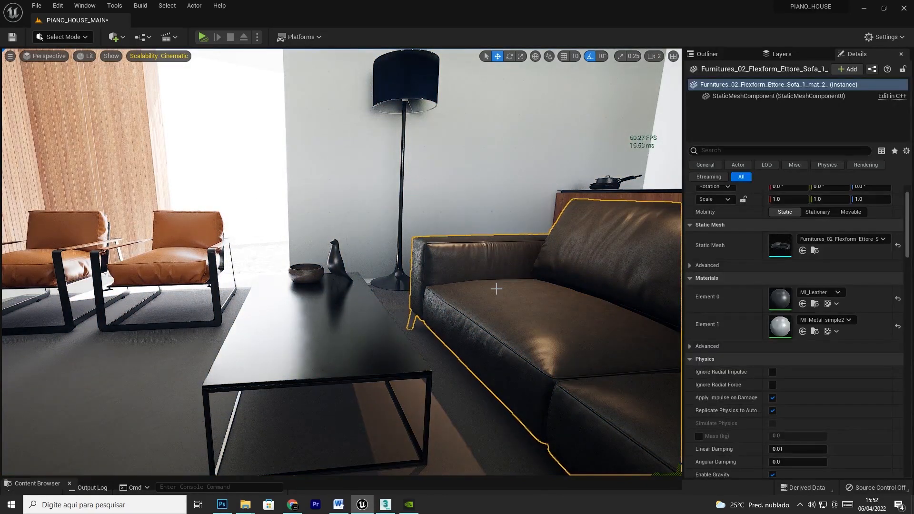
key("ctrl+space")
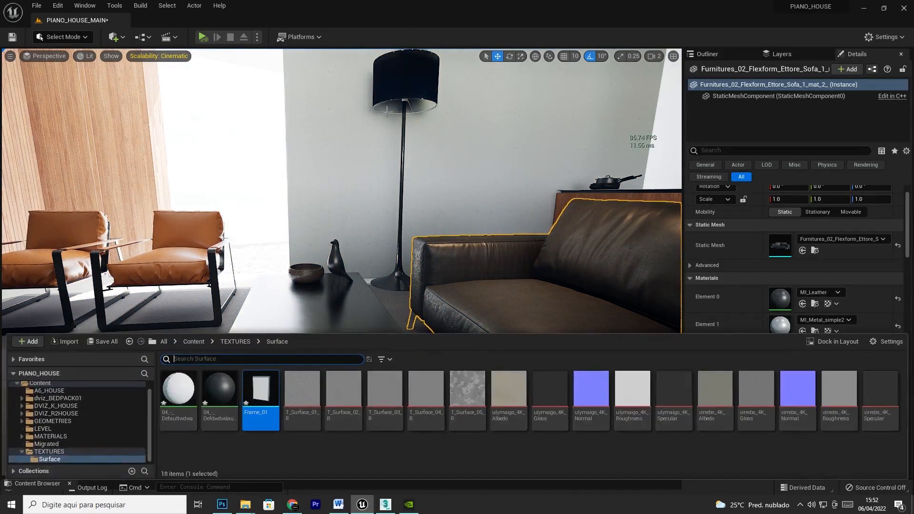
right_click(408, 452)
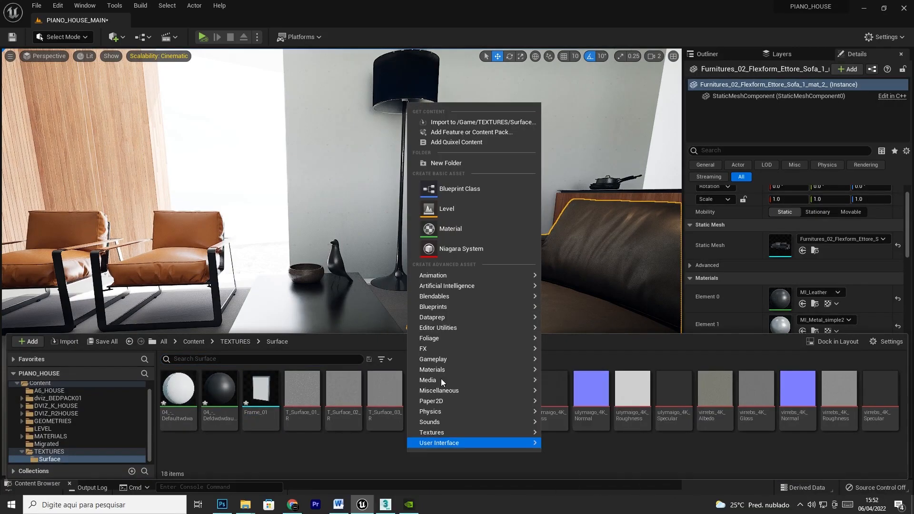
left_click(464, 124)
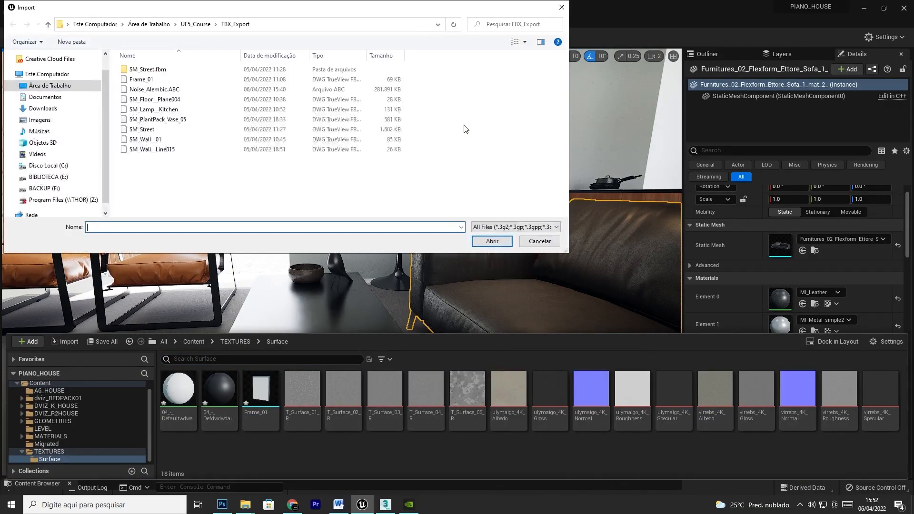
left_click(164, 102)
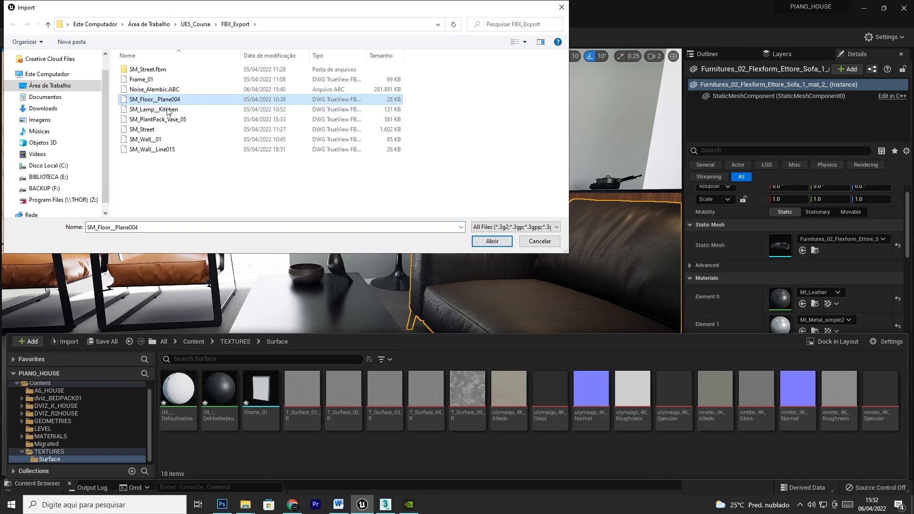
left_click(493, 242)
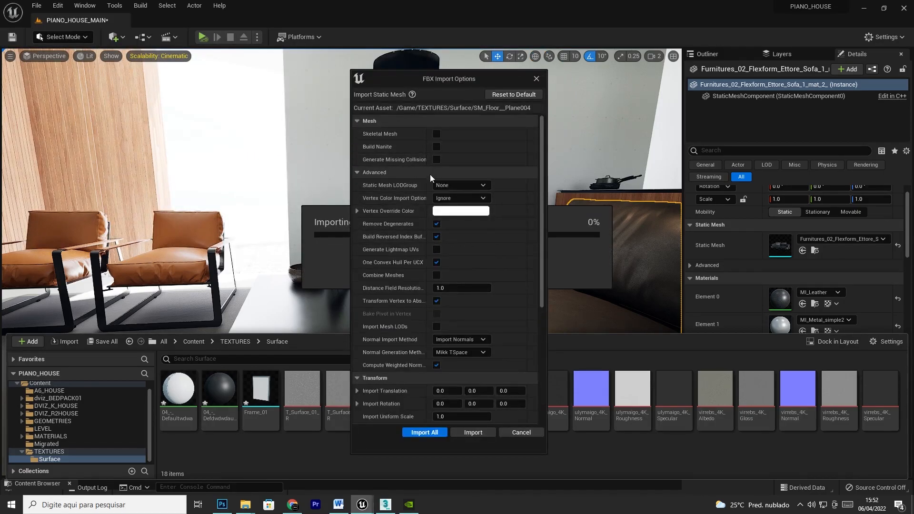
Step: Toggle Build Nanite on and off in the FBX import options, and close them without importing the floor mesh
left_click(436, 146)
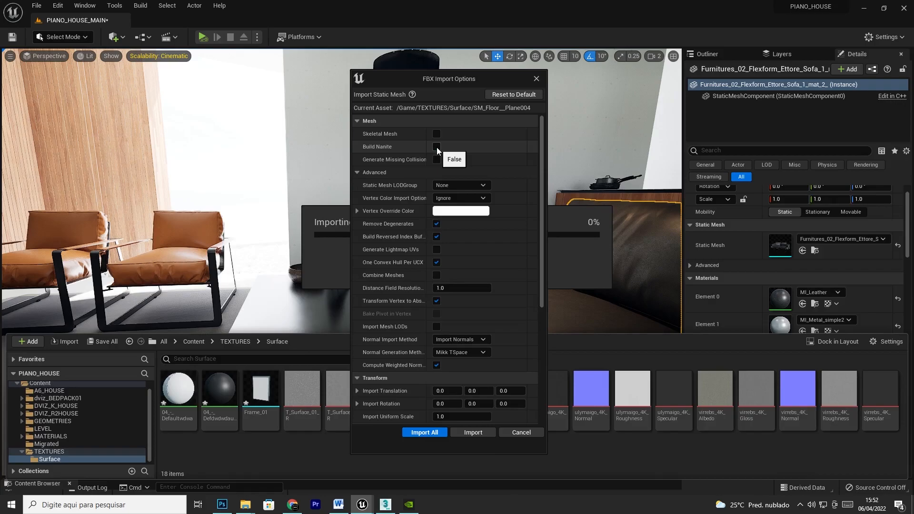
left_click(433, 146)
left_click(437, 147)
left_click(437, 147)
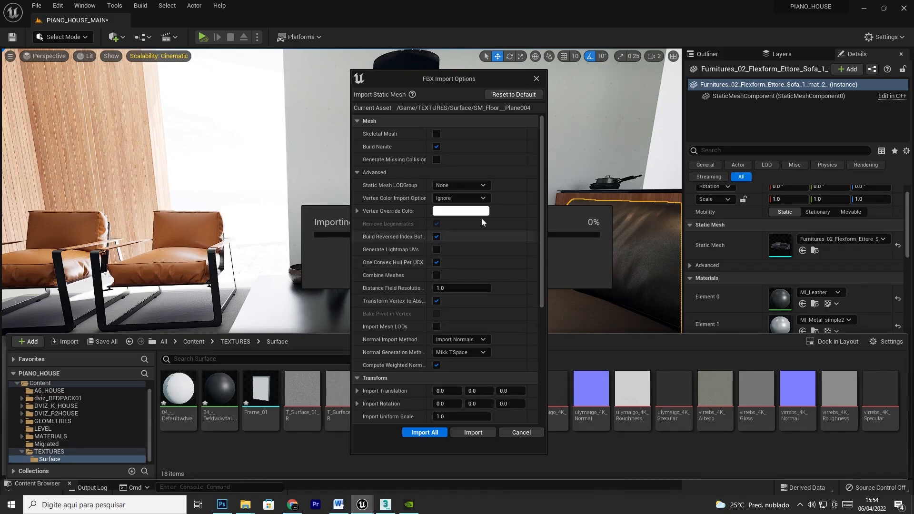
left_click(437, 147)
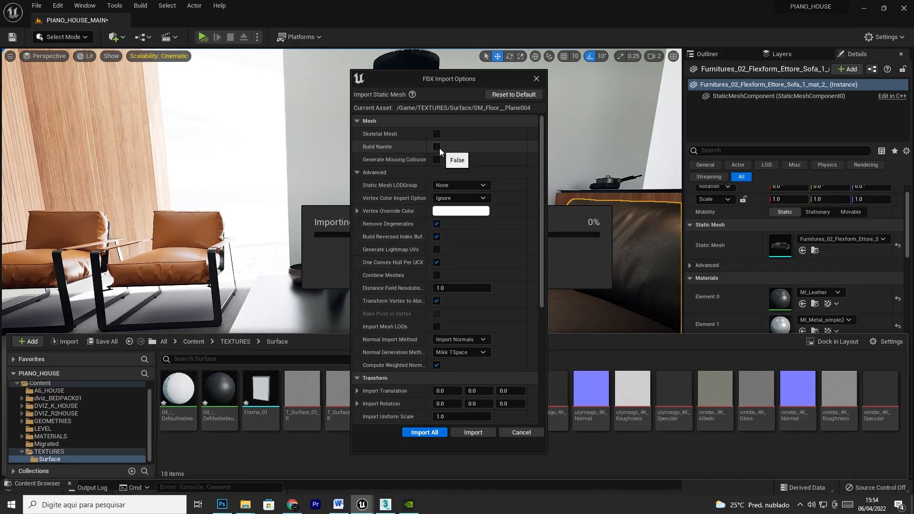
left_click(535, 79)
left_click(685, 113)
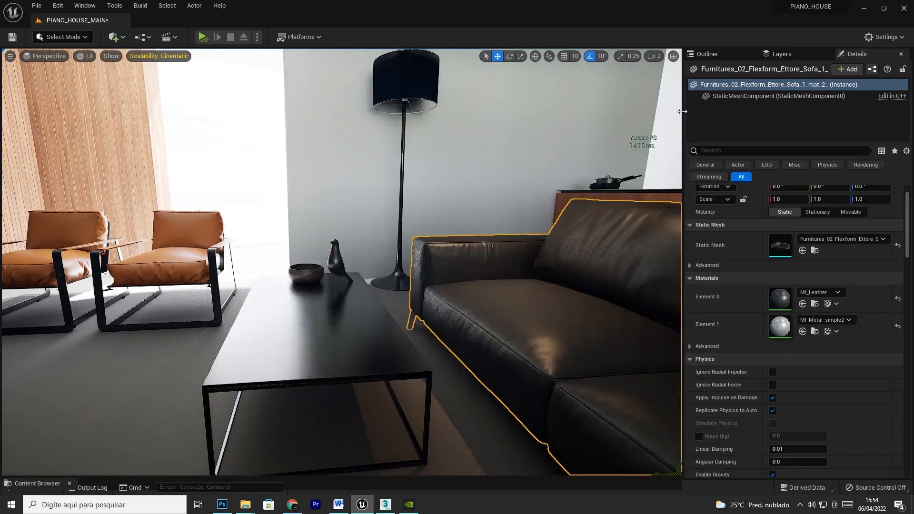
Step: Force delete the Frame_01 mesh and its two imported materials from the TEXTURES/Surface folder
key("ctrl+space")
left_click(261, 389)
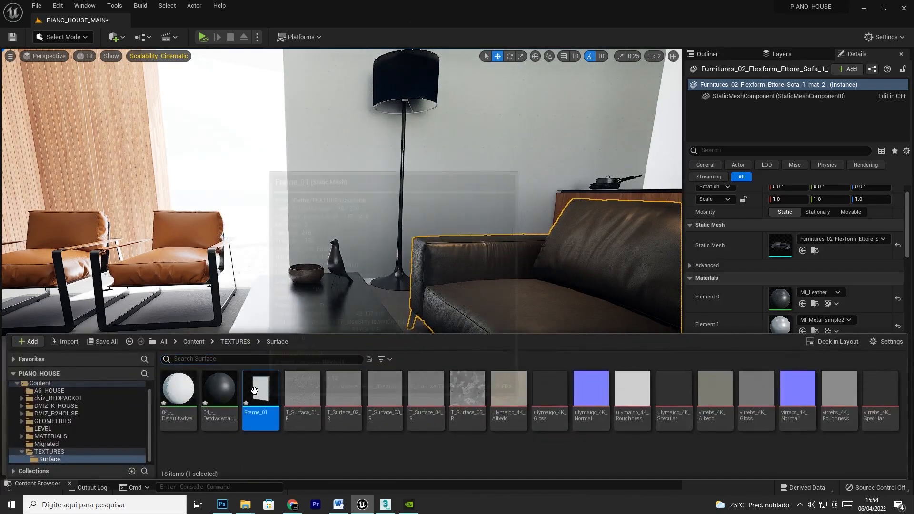
left_click(178, 390, "shift")
key("Delete")
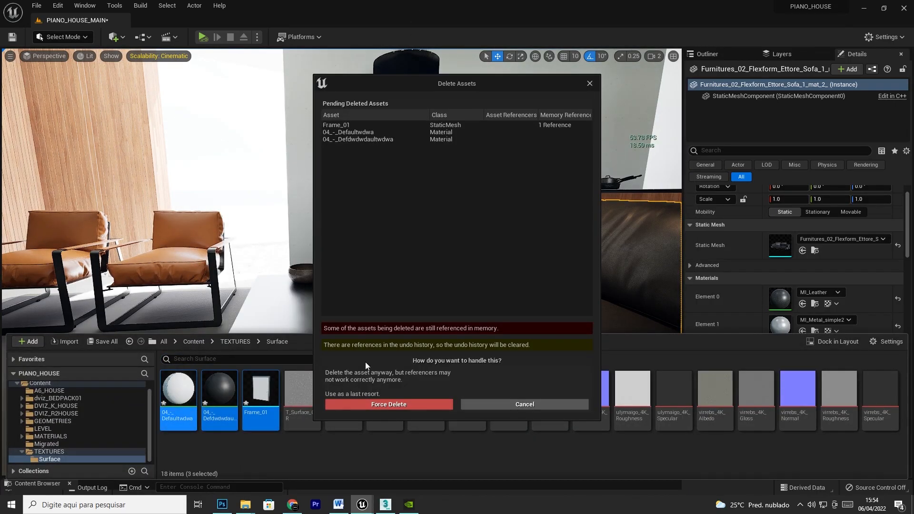
left_click(413, 406)
Step: Select the bird on the coffee table, view it up close, and open its static mesh for editing
left_click(337, 261)
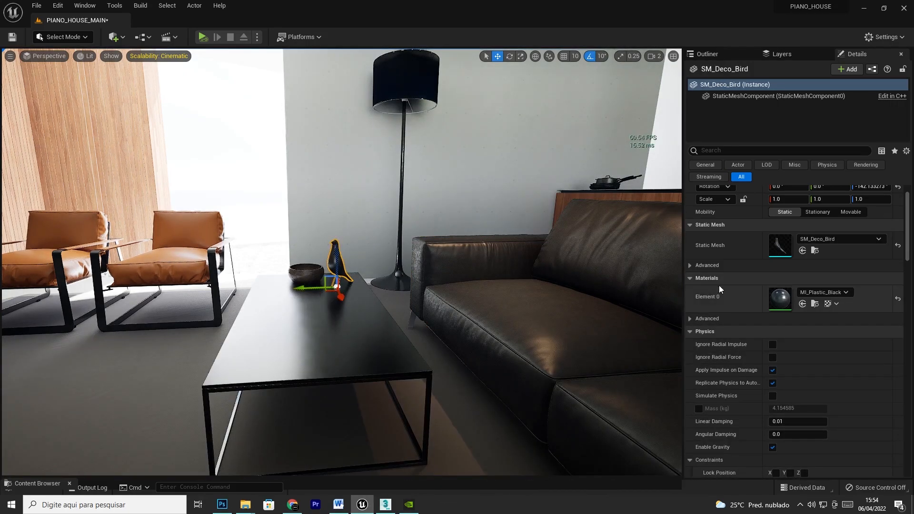
right_click_drag(370, 294, 352, 296)
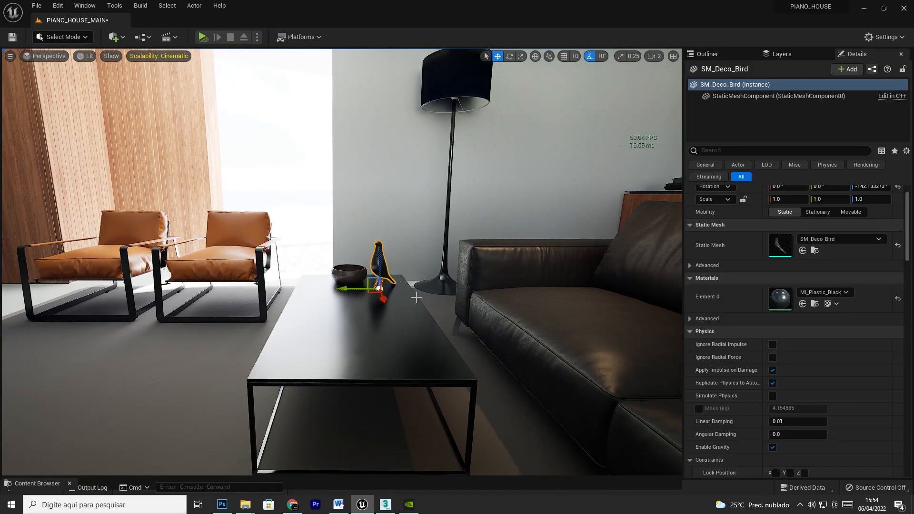
key("s")
right_click_drag(446, 304, 446, 303)
key("w")
key("w")
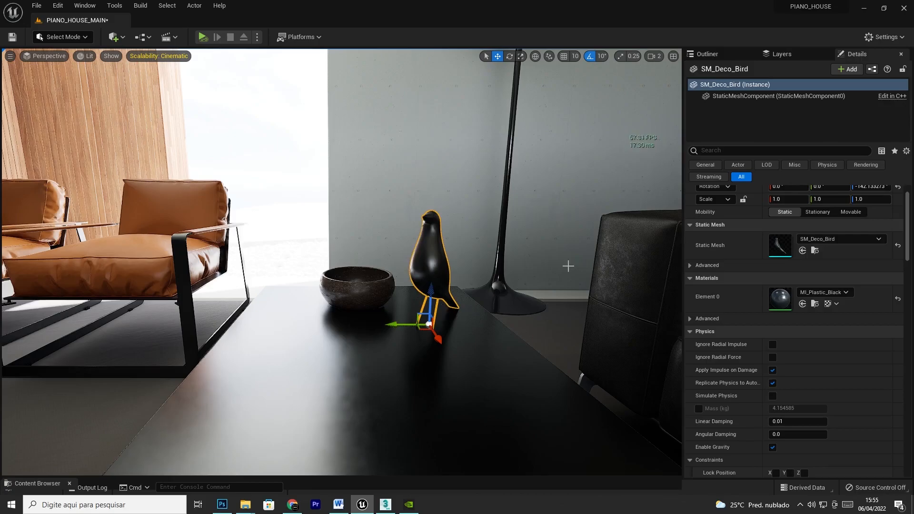
double_click(777, 244)
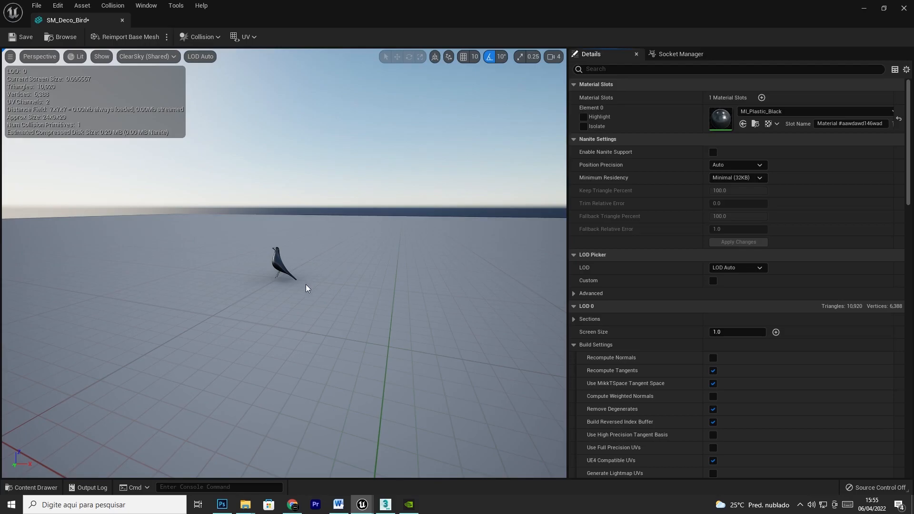
Step: Display the bird mesh in Wireframe view mode and examine its triangles up close
left_click_drag(306, 287, 306, 234)
middle_click_drag(306, 286, 306, 254)
left_click(75, 57)
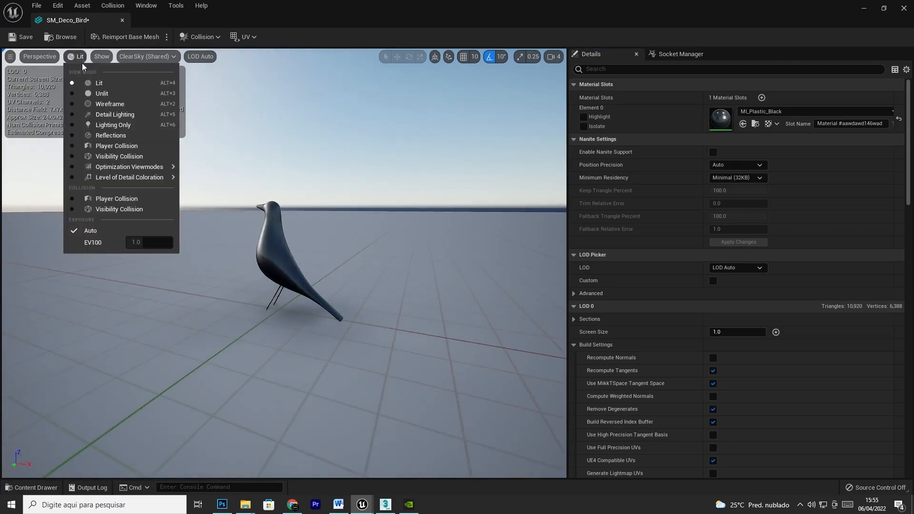
left_click(102, 105)
scroll(332, 251, "up", 5)
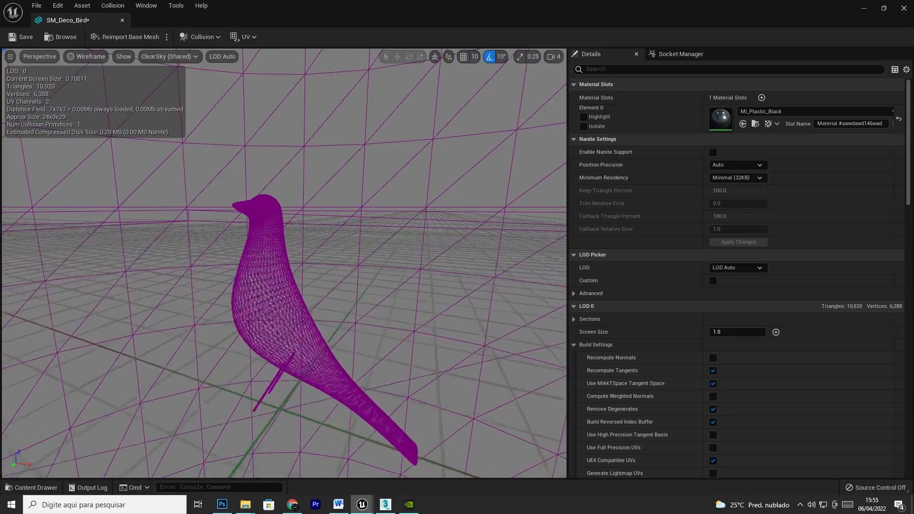
left_click_drag(332, 250, 332, 223)
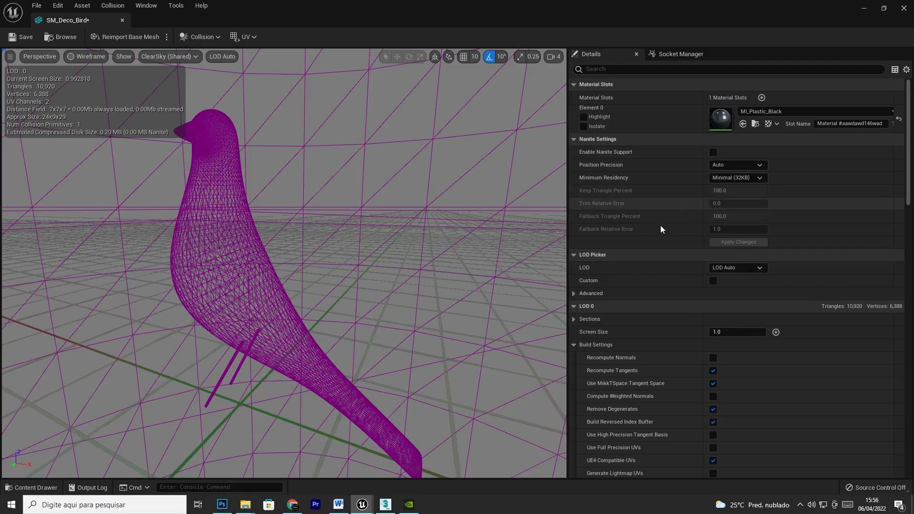
Step: Collapse the bird mesh's Build Settings and Reduction Settings, and bring its expanded LOD Settings into view
left_click(574, 346)
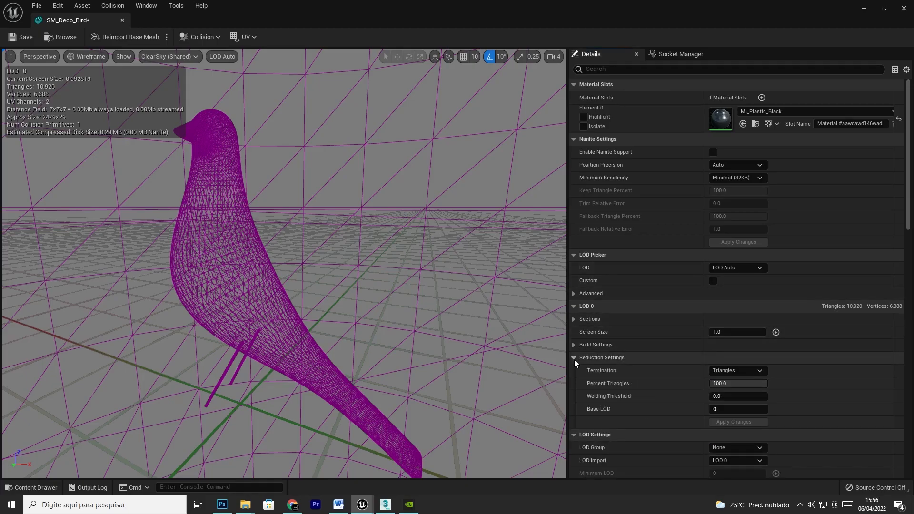
left_click(574, 358)
left_click(575, 371)
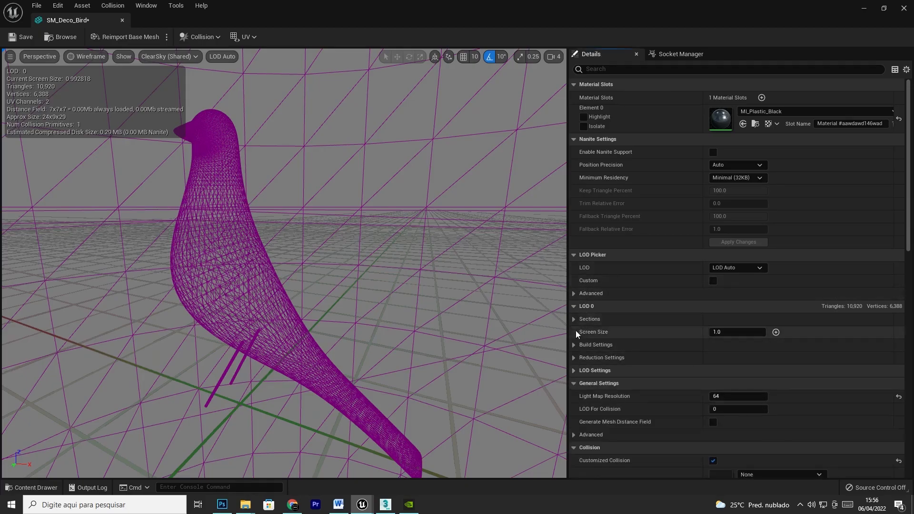
scroll(577, 328, "down", 4)
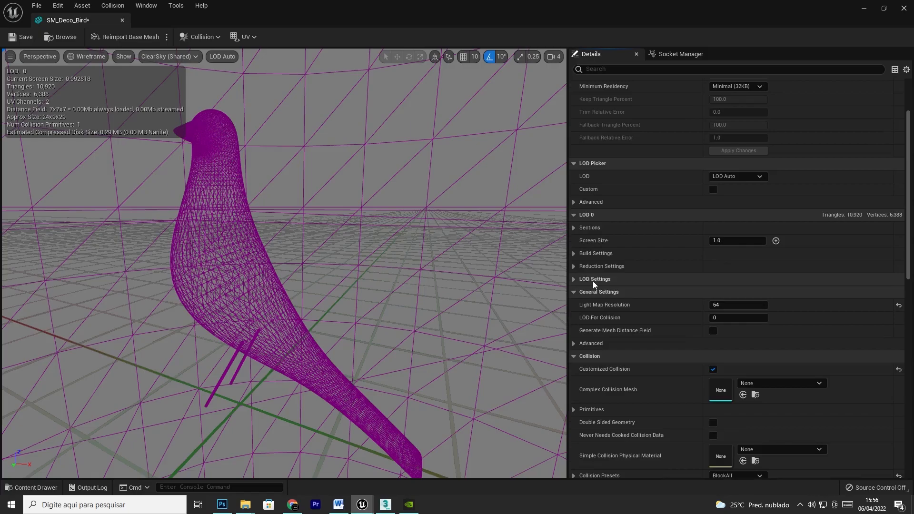
left_click(573, 279)
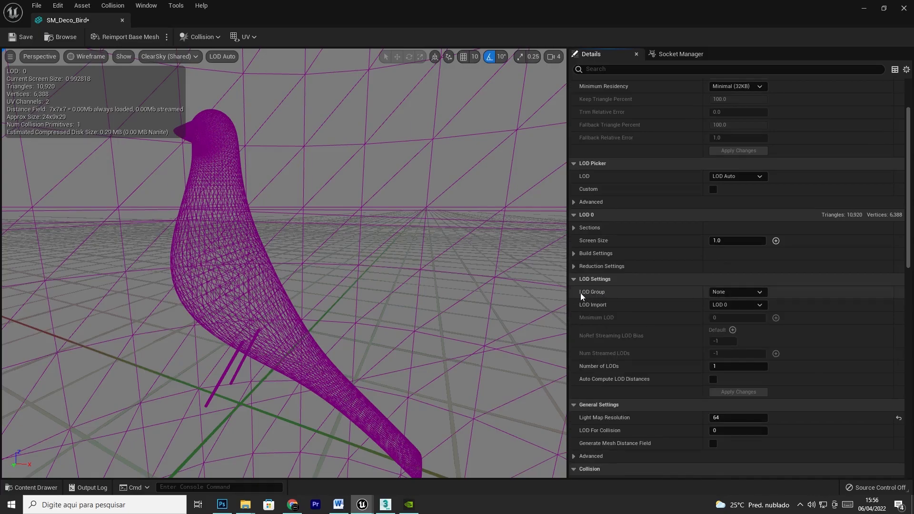
Step: Set the bird mesh's LOD Group to LargeProp and accept overwriting its current settings
left_click(758, 293)
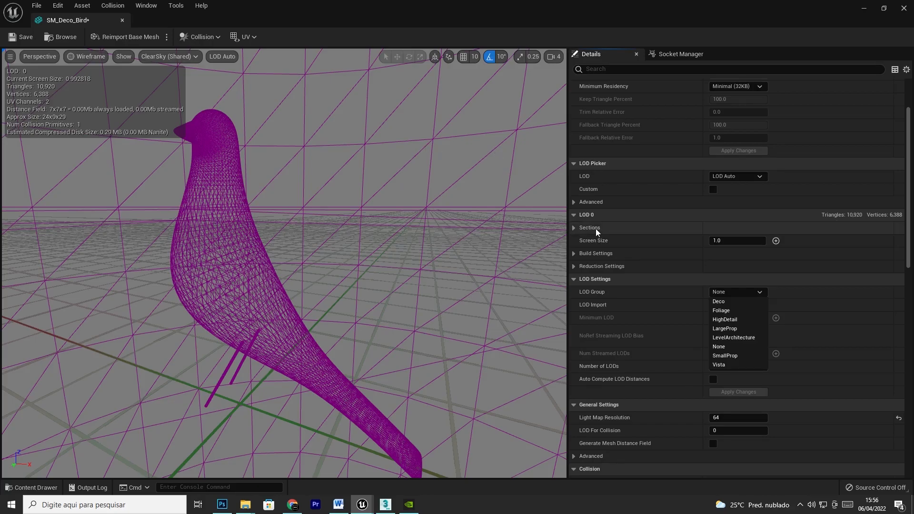
left_click(720, 328)
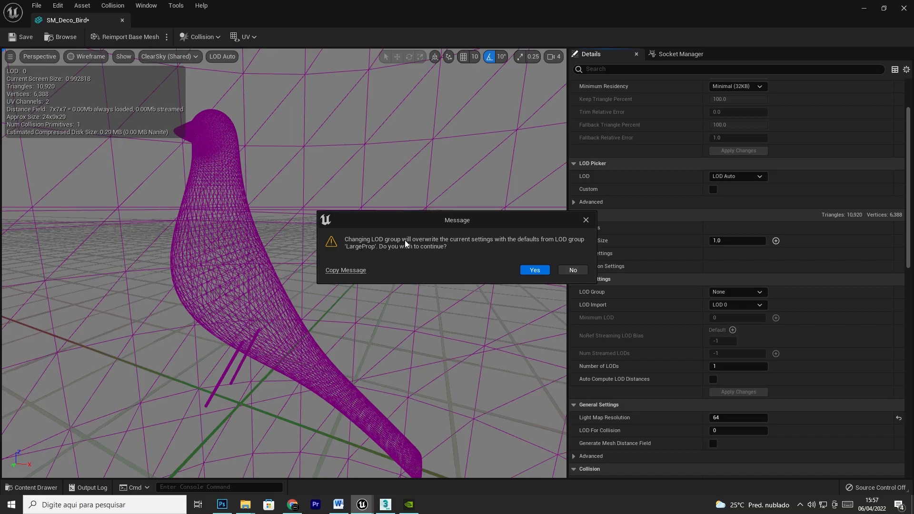
left_click(539, 269)
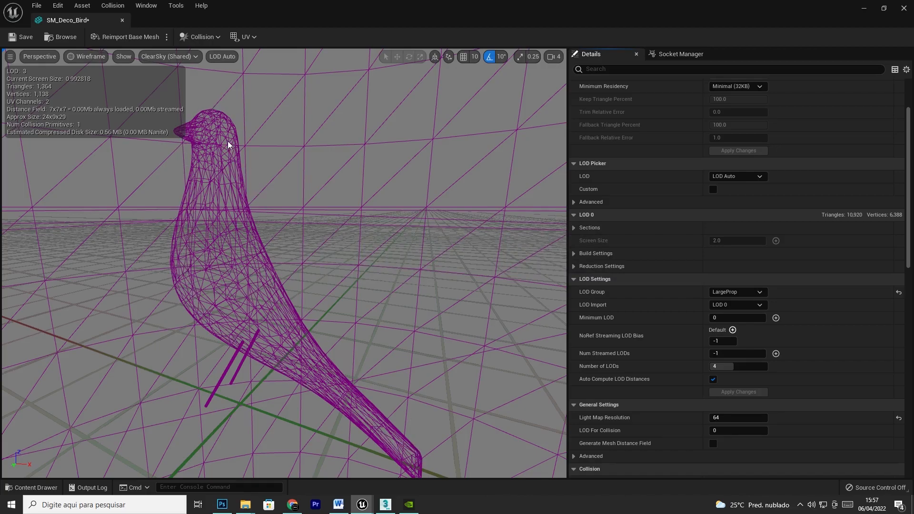
Step: Set the bird mesh's LOD Group to None and its Number of LODs to 1, and apply the changes
scroll(777, 251, "up", 4)
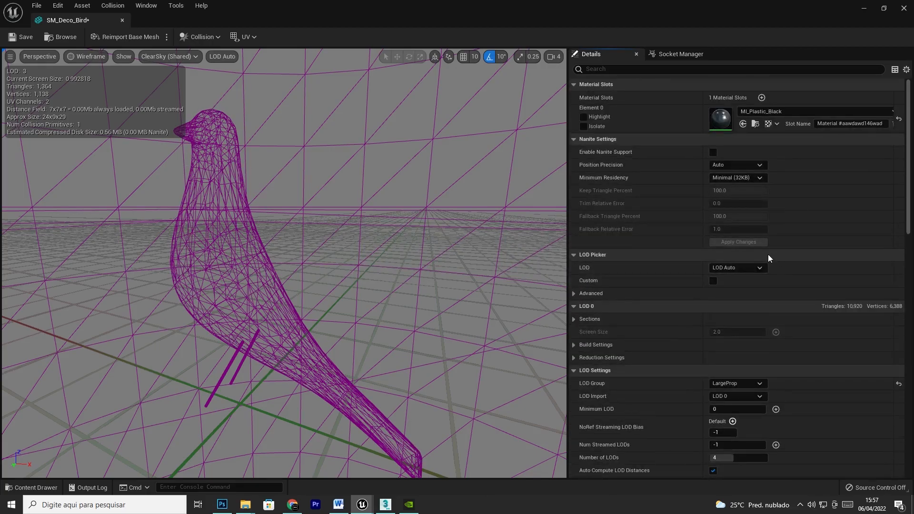
scroll(762, 266, "down", 3)
left_click(751, 307)
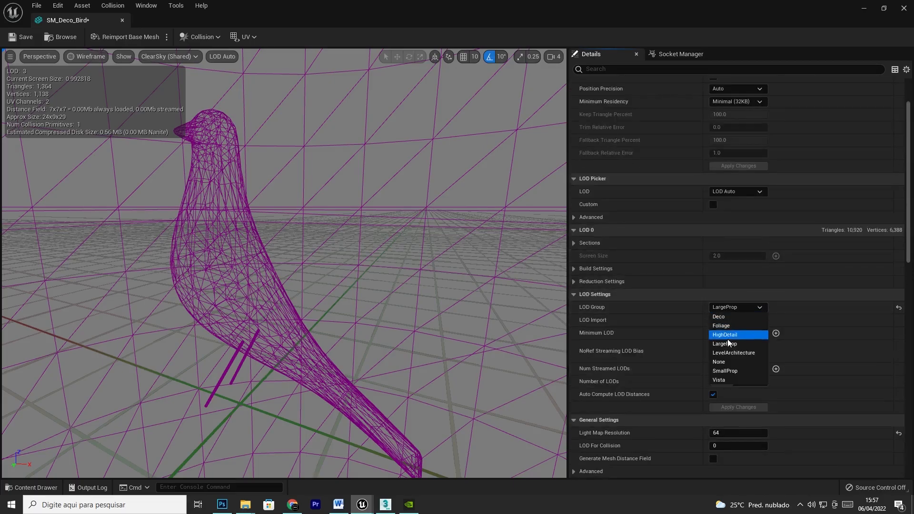
left_click(728, 362)
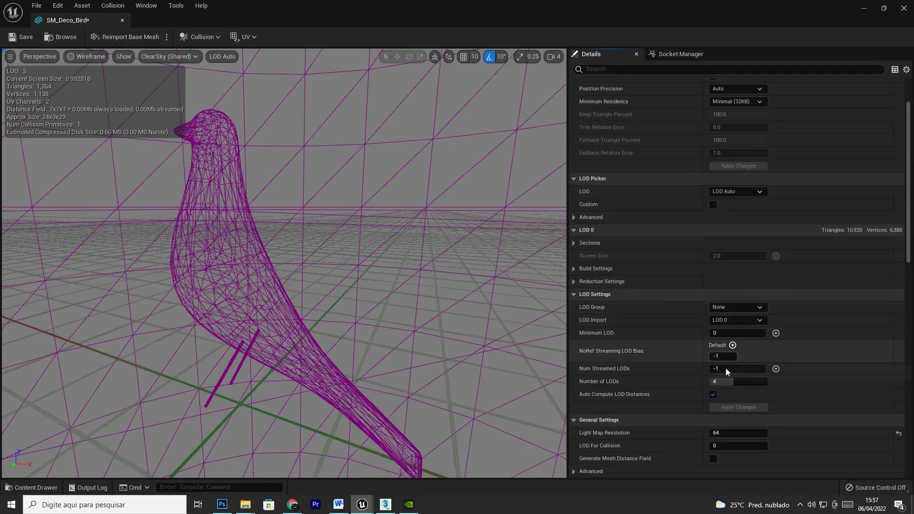
left_click(736, 382)
type("1")
key("Return")
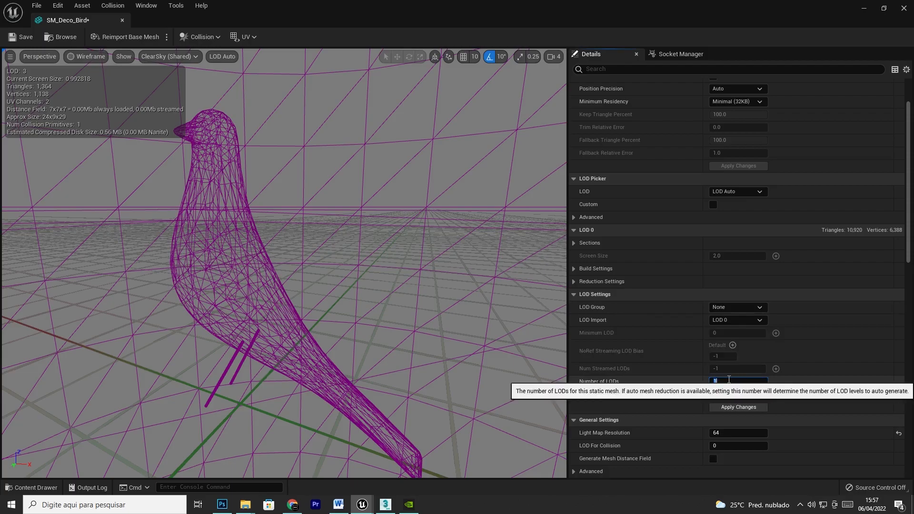
left_click(753, 407)
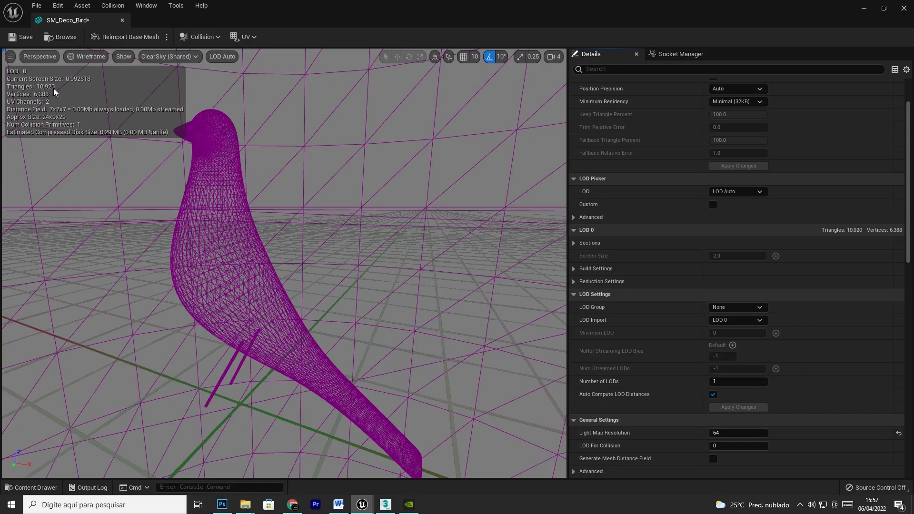
Step: Set the bird mesh's LOD Group back to LargeProp, accept the overwrite, and view the whole bird in wireframe
left_click(741, 307)
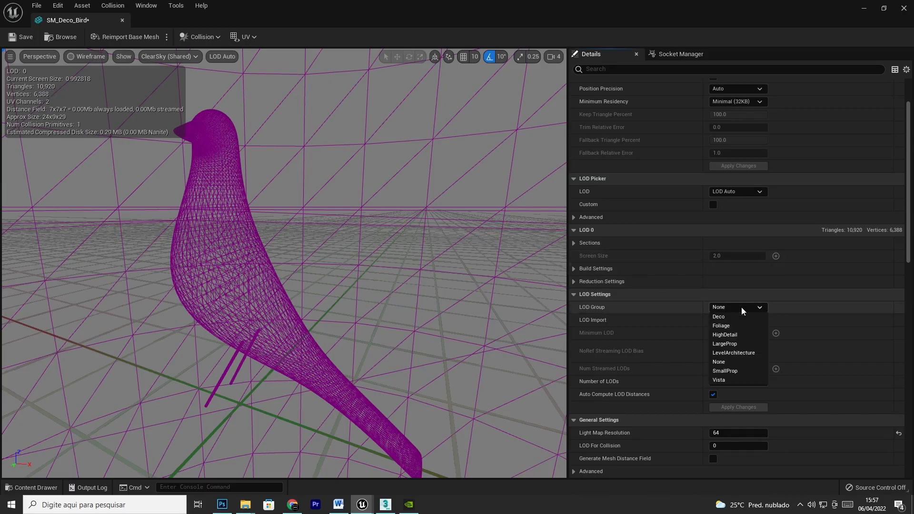
left_click(731, 344)
left_click(530, 268)
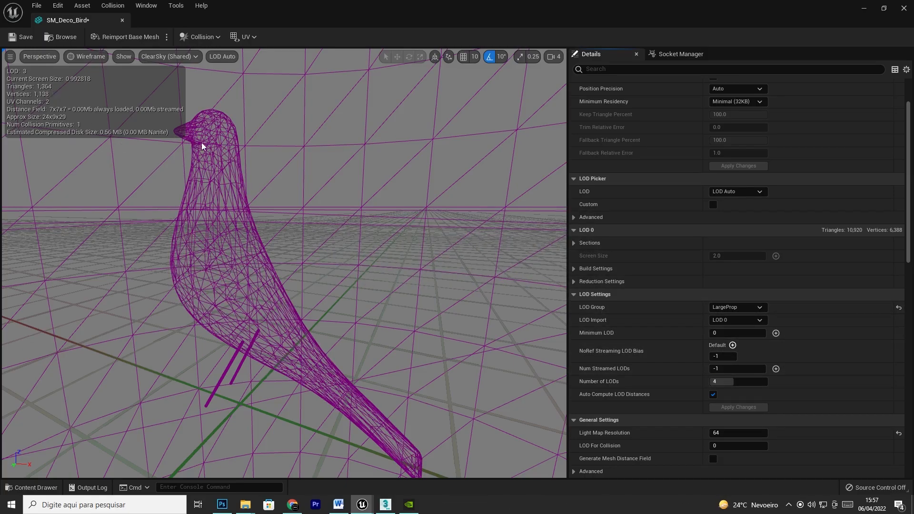
mouse_move(272, 156)
left_mouse_down()
mouse_move(275, 295)
mouse_move(276, 302)
mouse_move(283, 215)
mouse_move(286, 312)
mouse_move(272, 158)
left_mouse_up()
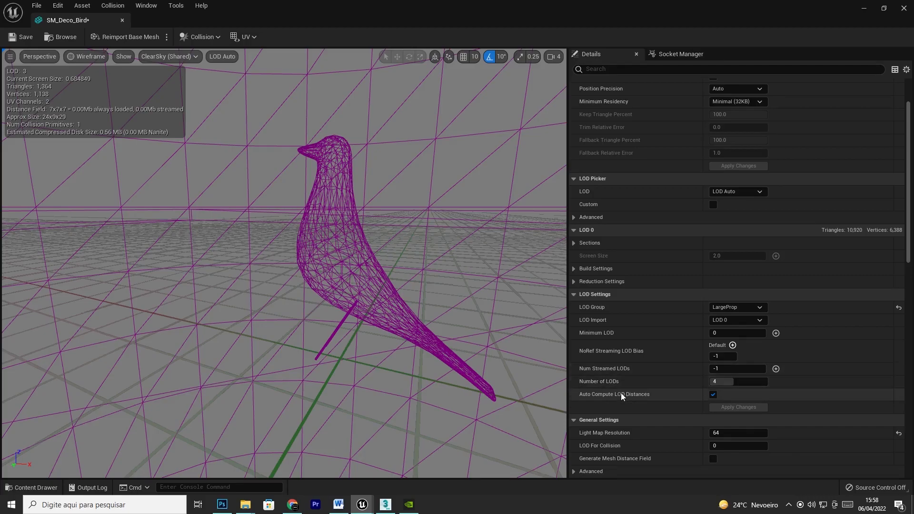
Step: Turn off Auto Compute LOD Distances for the bird mesh
left_click(713, 395)
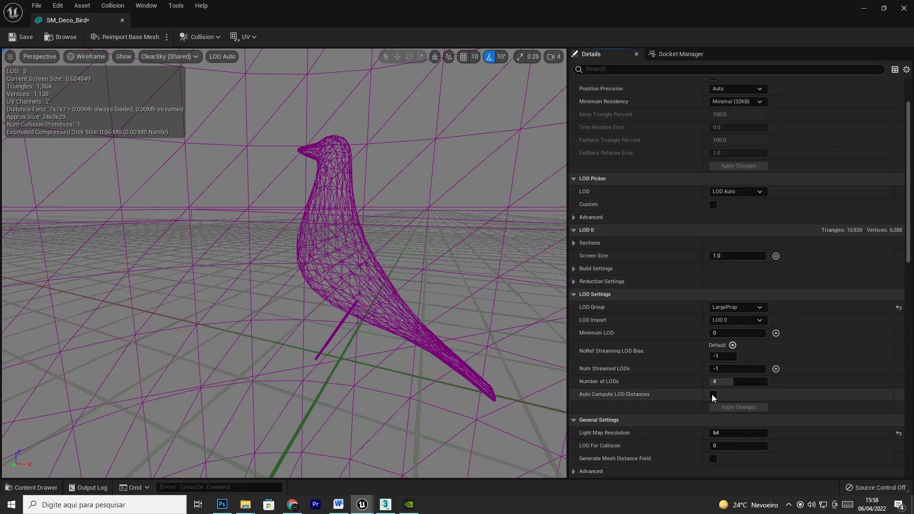
left_click(713, 395)
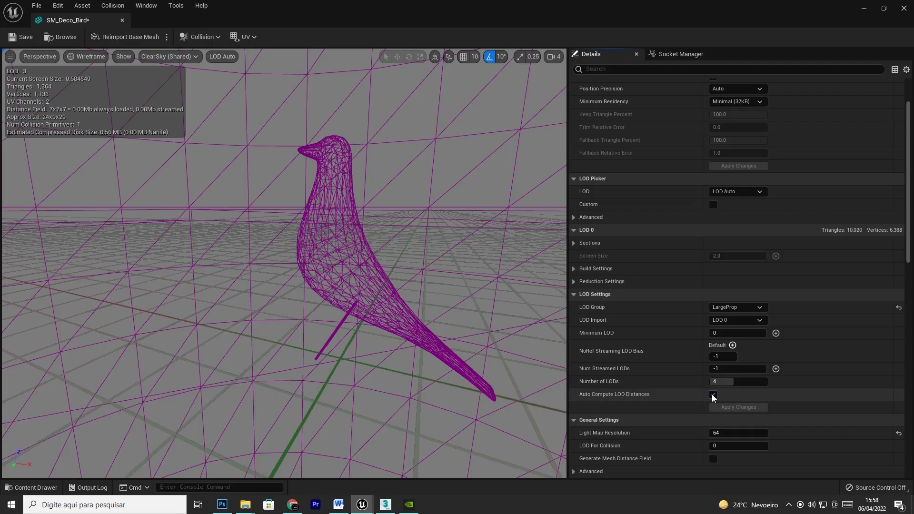
left_click(713, 395)
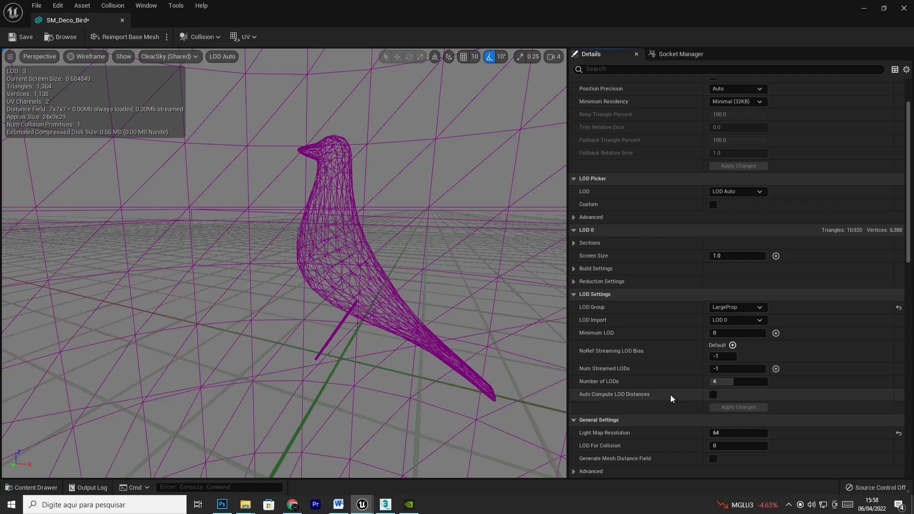
left_click(713, 394)
left_click(713, 395)
Step: Enable Custom mode in the LOD Picker so the properties of LOD 0 through LOD 3 are listed together
scroll(715, 397, "up", 3)
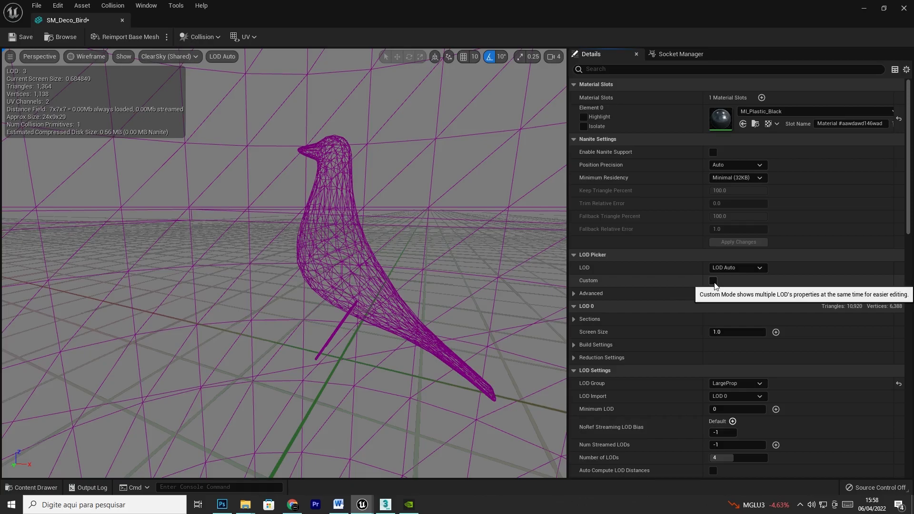
left_click(714, 281)
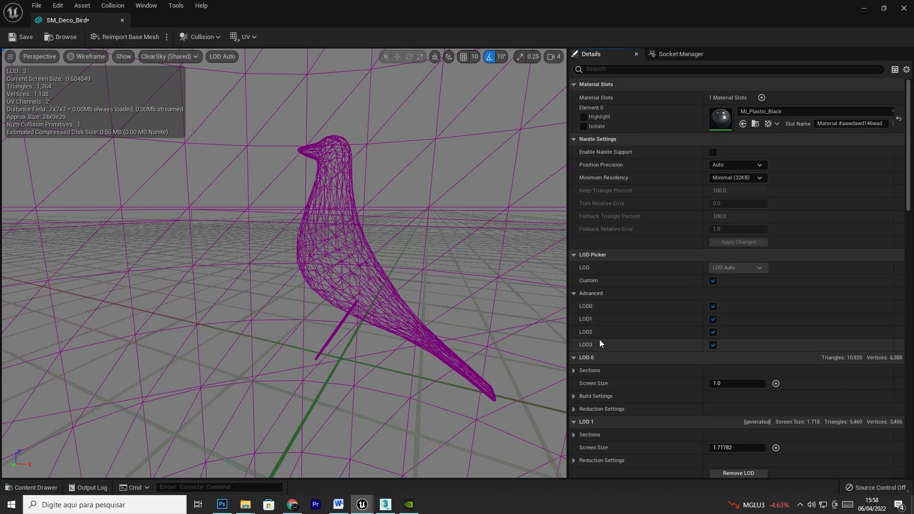
scroll(599, 339, "down", 2)
left_click(573, 328)
left_click(573, 327)
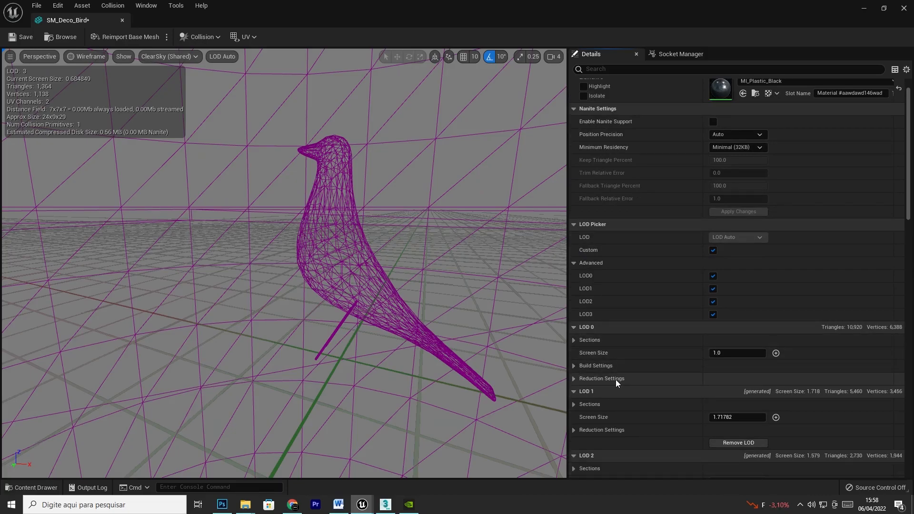
Step: Expand the Reduction Settings of LOD 0, LOD 1, LOD 2 and LOD 3 and examine their Percent Triangles values
left_click(575, 379)
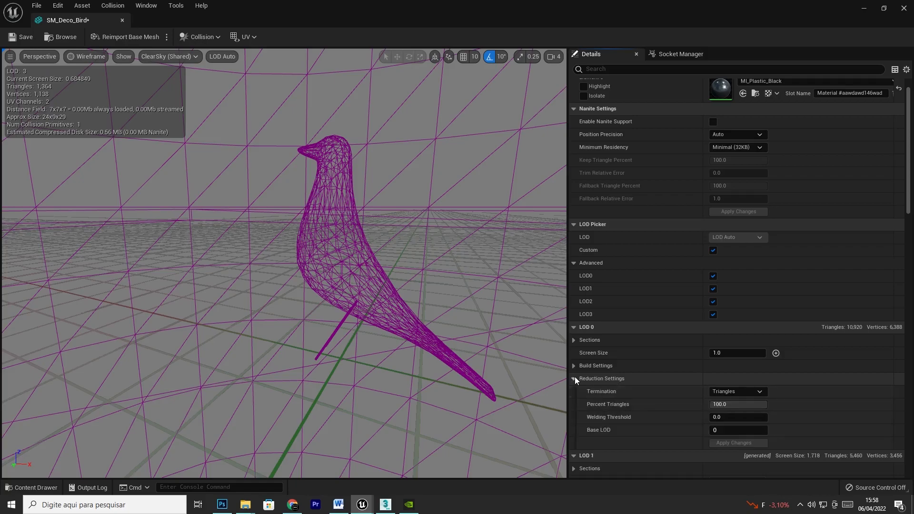
scroll(576, 376, "down", 3)
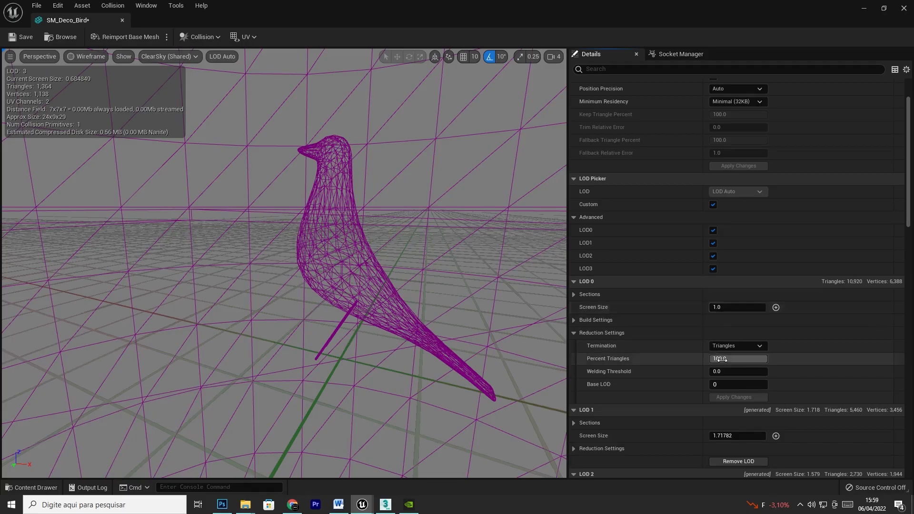
scroll(619, 366, "down", 3)
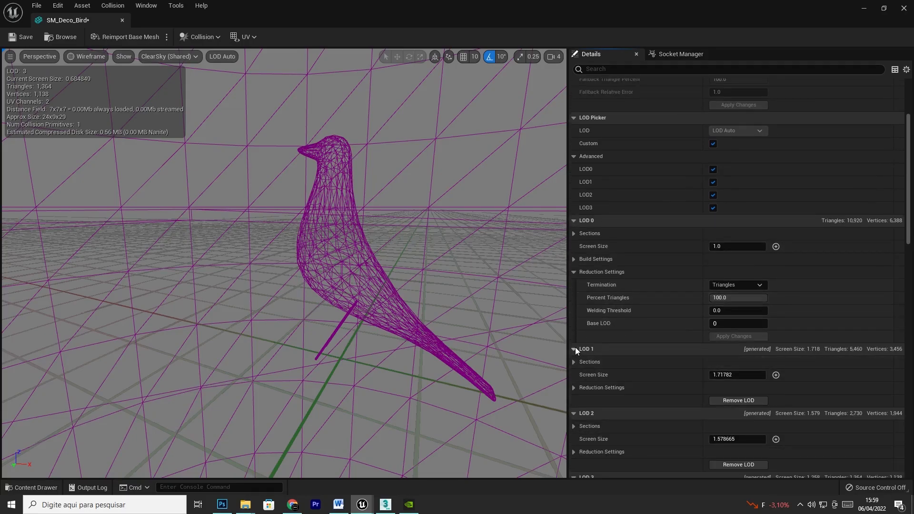
left_click(574, 389)
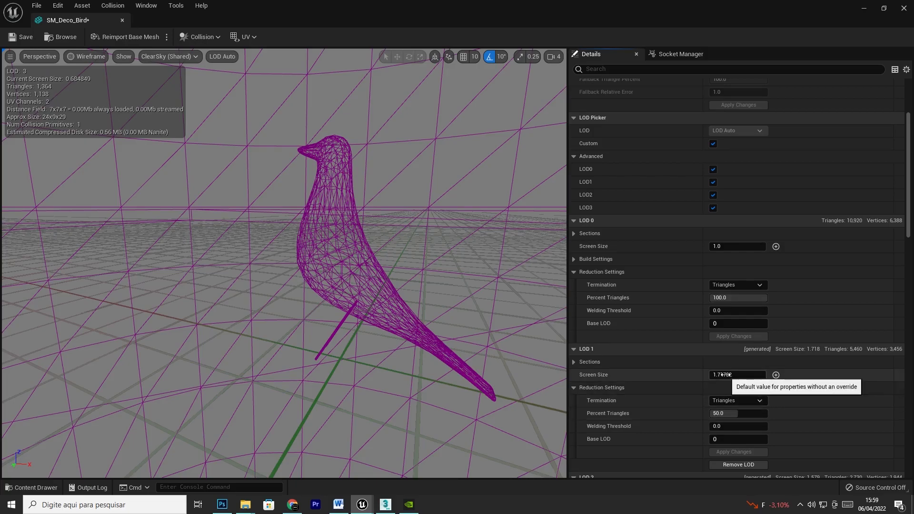
scroll(630, 327, "down", 5)
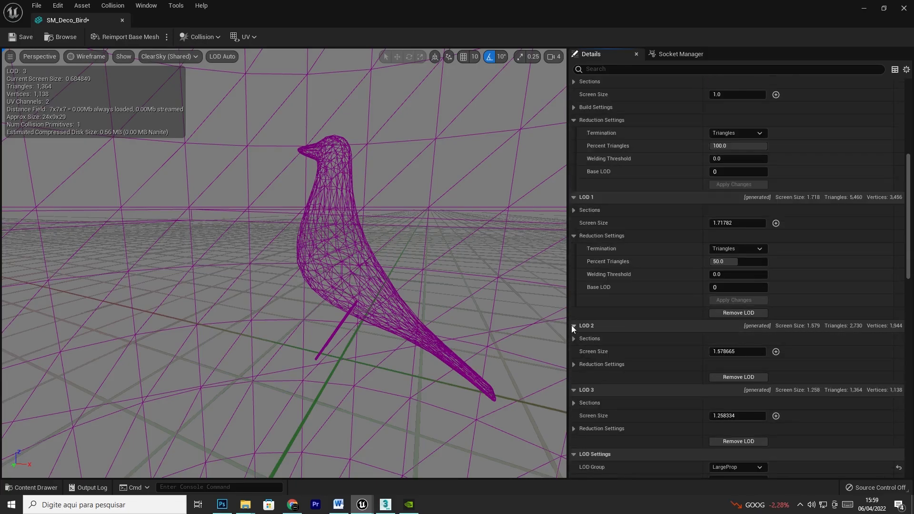
left_click(574, 365)
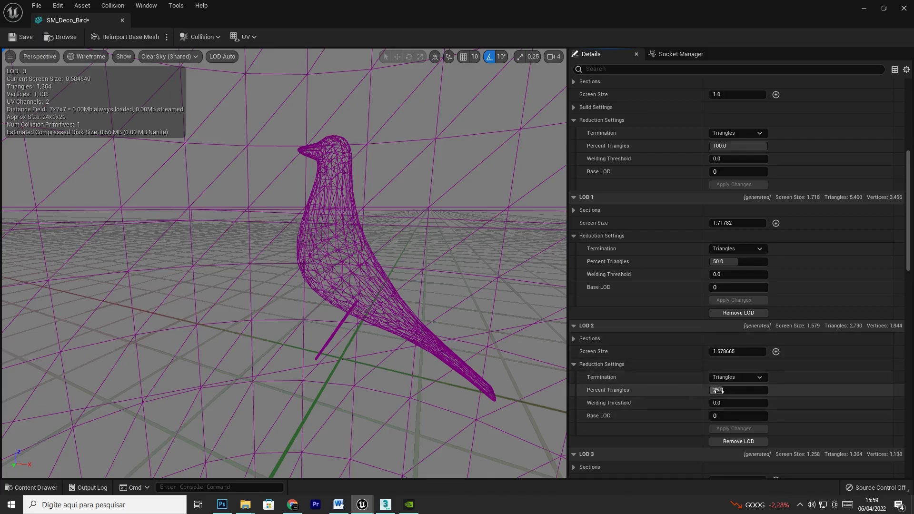
scroll(633, 319, "down", 2)
scroll(619, 329, "down", 2)
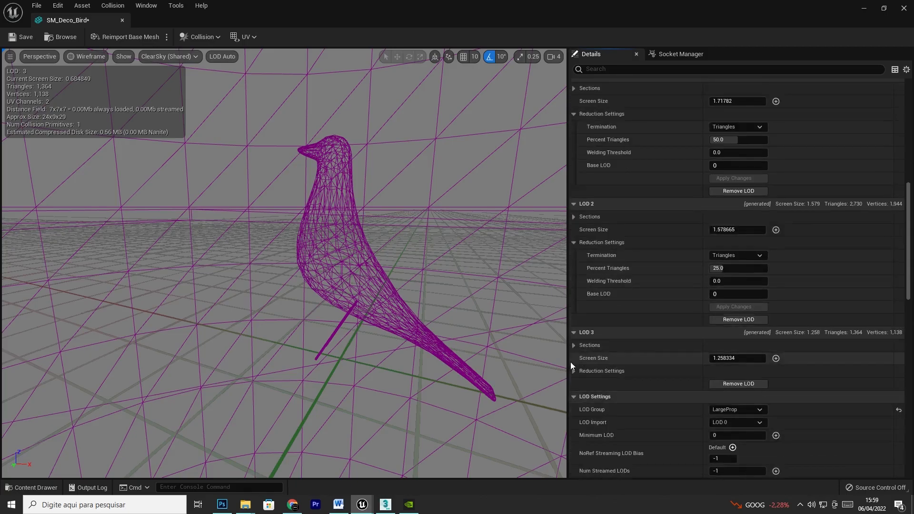
left_click(573, 371)
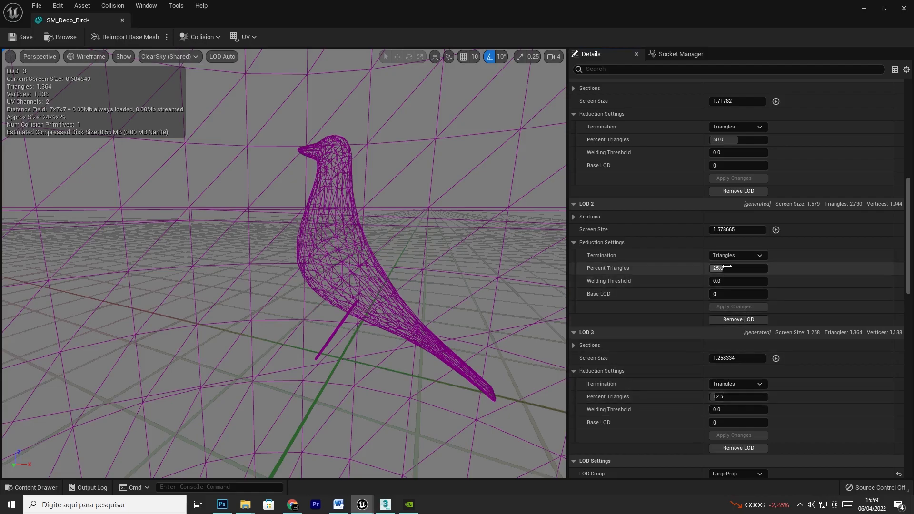
Step: View the bird very close and from slightly farther away, comparing its triangles with the Percent Triangles of LOD 0 and LOD 1
scroll(725, 162, "up", 5)
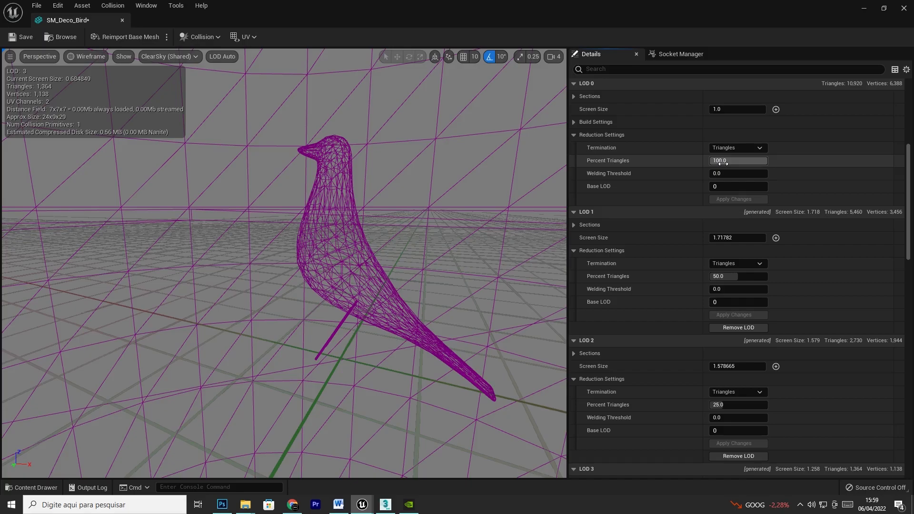
scroll(721, 228, "up", 3)
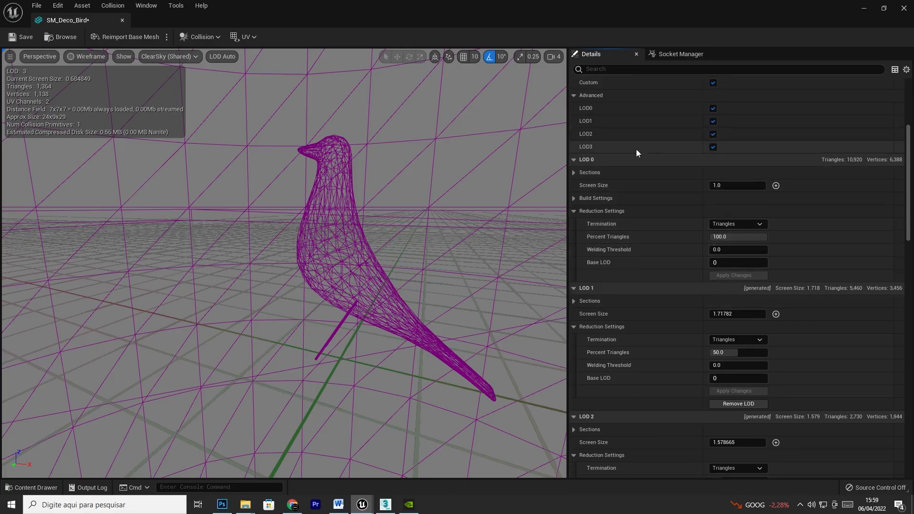
left_click_drag(390, 238, 377, 161)
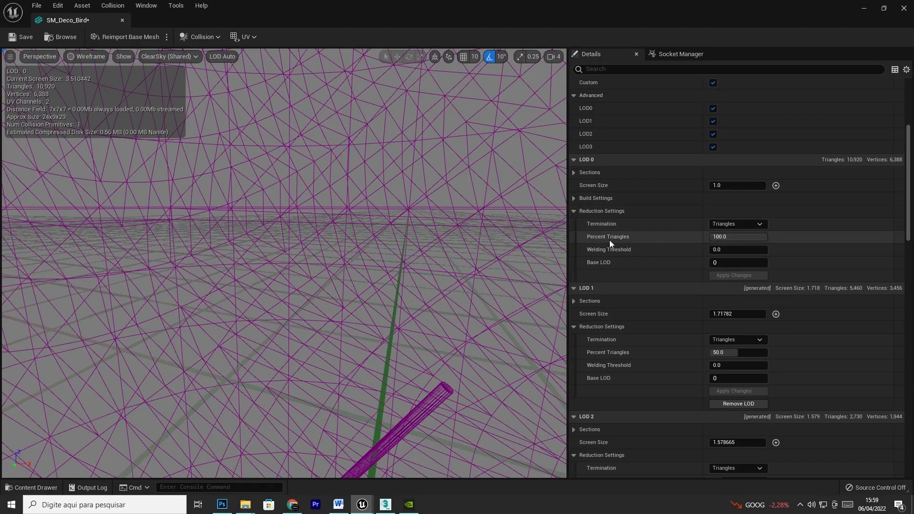
left_click(720, 236)
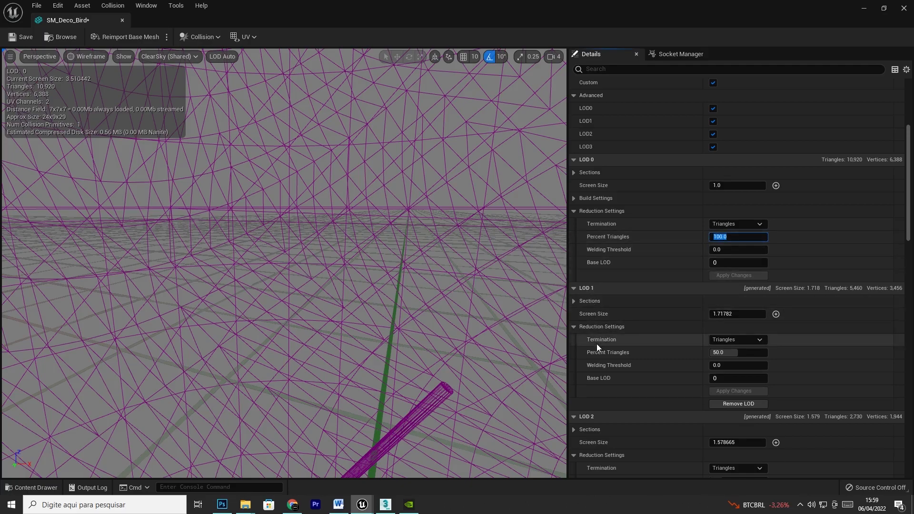
left_click(717, 353)
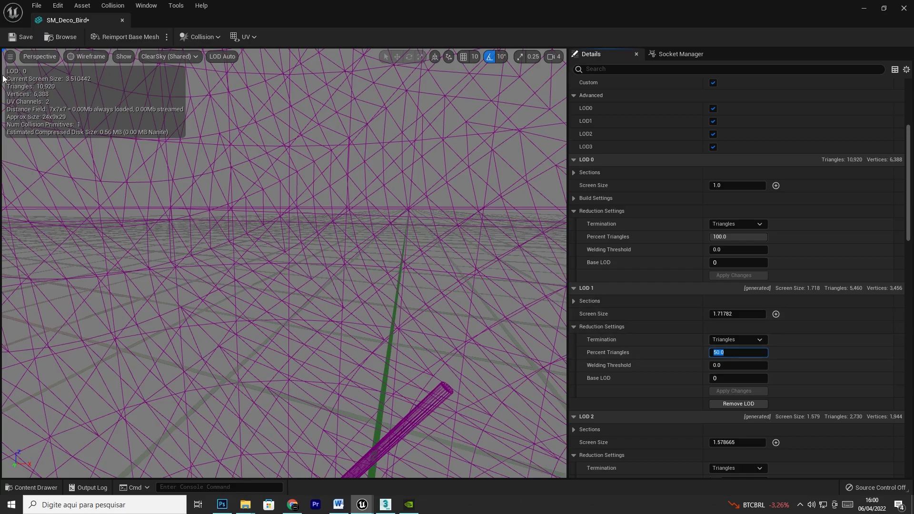
left_click(338, 217)
left_click_drag(339, 217, 339, 357)
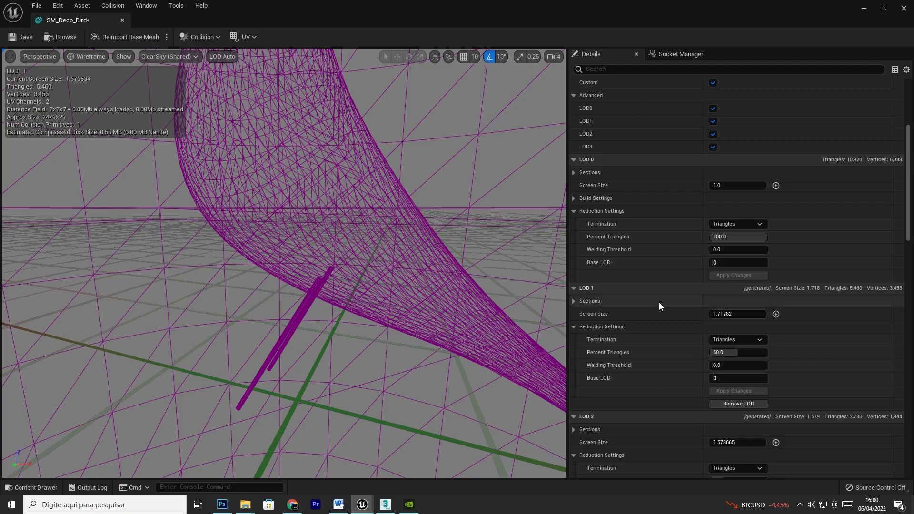
Step: View the bird from increasing distances and compare its triangle statistics with the reduction settings of LOD 2 and LOD 3
scroll(666, 313, "down", 5)
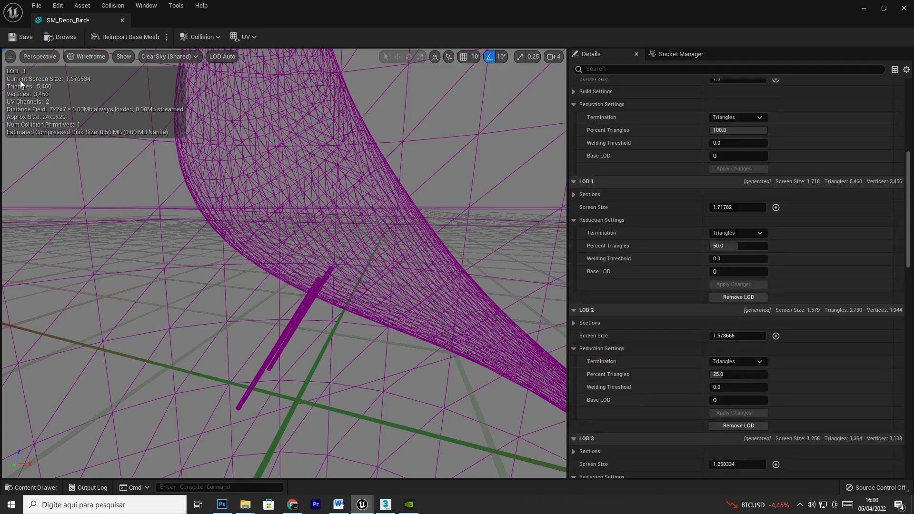
left_click_drag(285, 263, 288, 281)
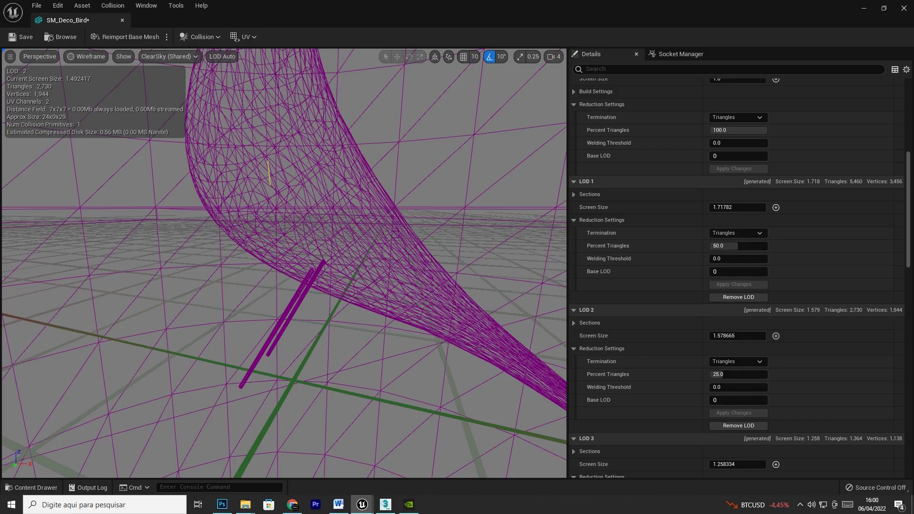
left_click_drag(284, 264, 285, 317)
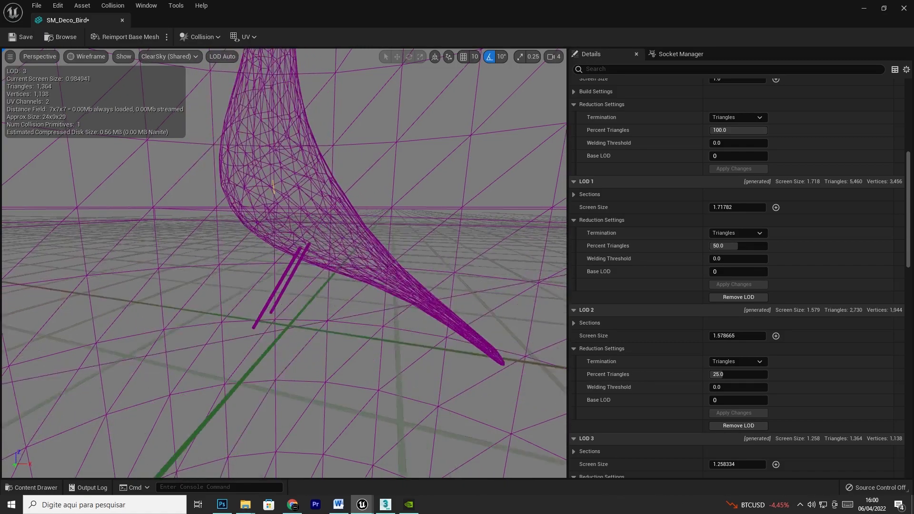
scroll(705, 318, "down", 5)
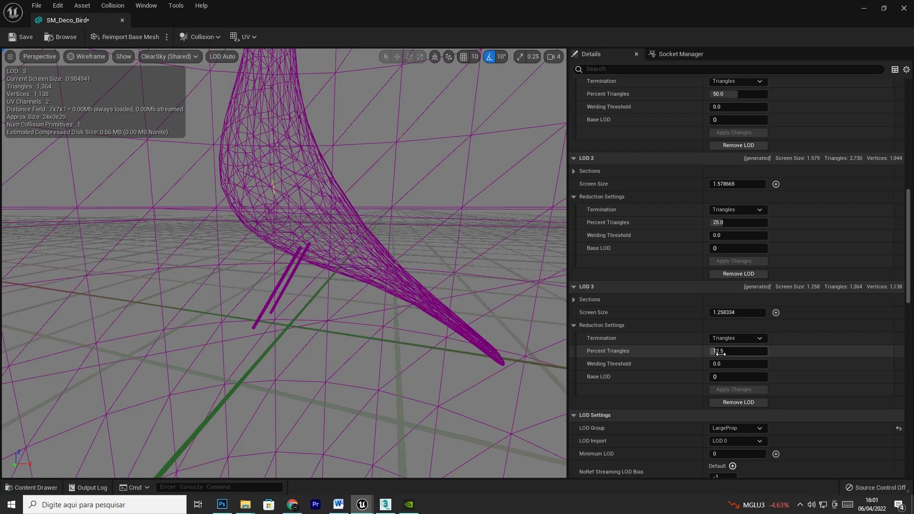
scroll(721, 353, "up", 8)
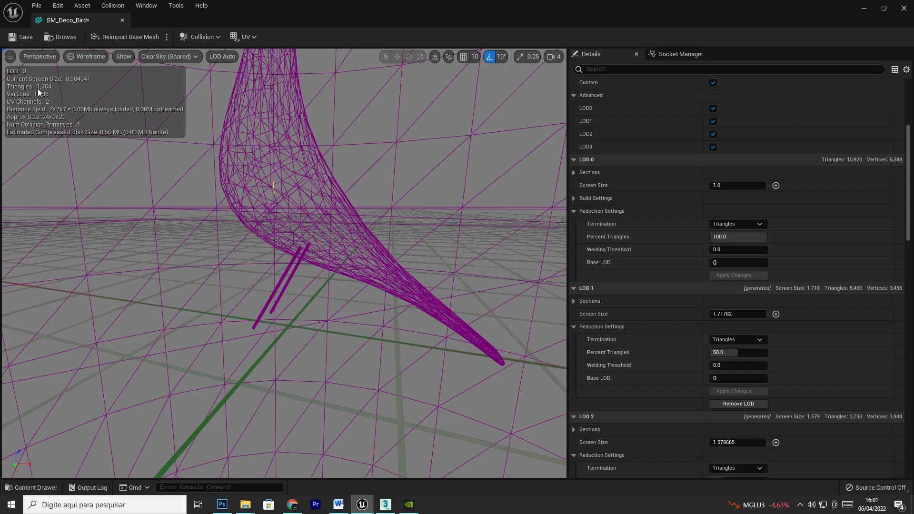
Step: View the bird's head and body from varying distances and compare the current screen size with the LODs' Screen Size values
left_click_drag(253, 219, 382, 235)
middle_click_drag(382, 236, 382, 195)
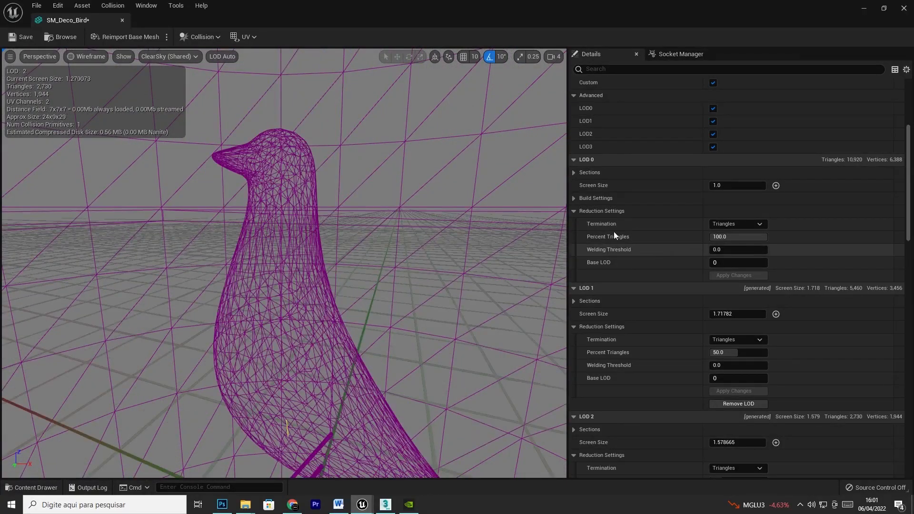
left_click_drag(433, 248, 432, 229)
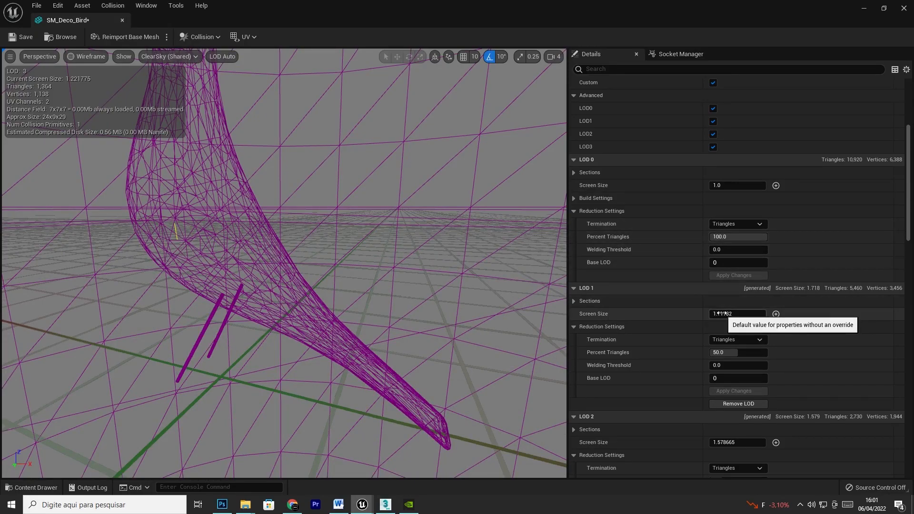
Step: View the whole bird from farther away and set LOD 1's Screen Size to 0.41
left_click_drag(270, 165, 273, 241)
middle_click_drag(292, 180, 267, 160)
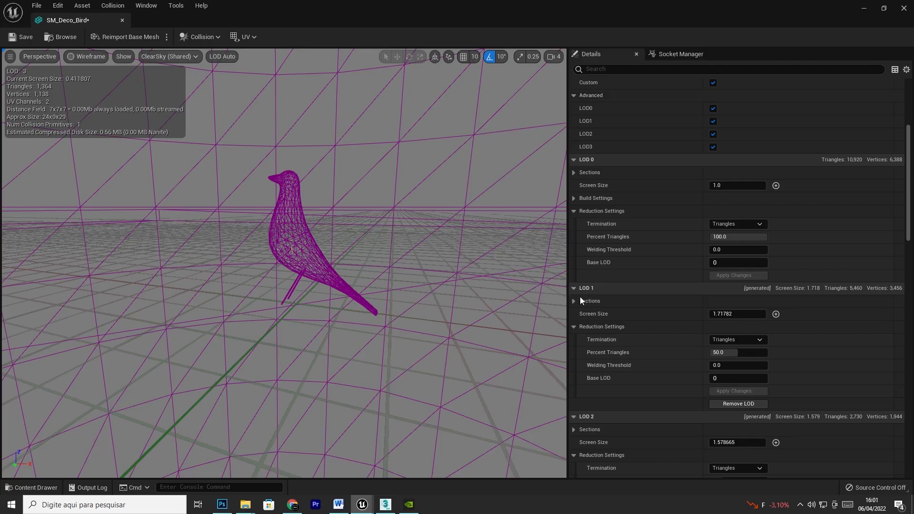
left_click(735, 314)
type("0")
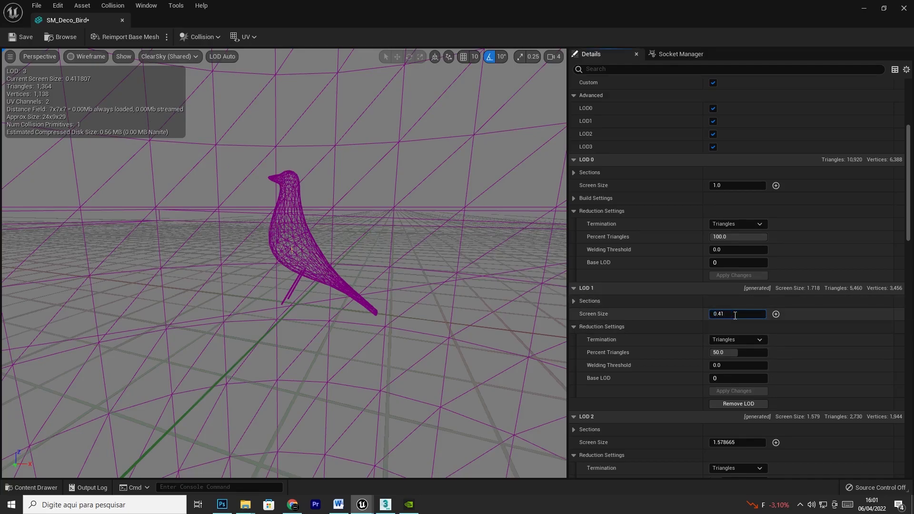
type(".41")
key("Return")
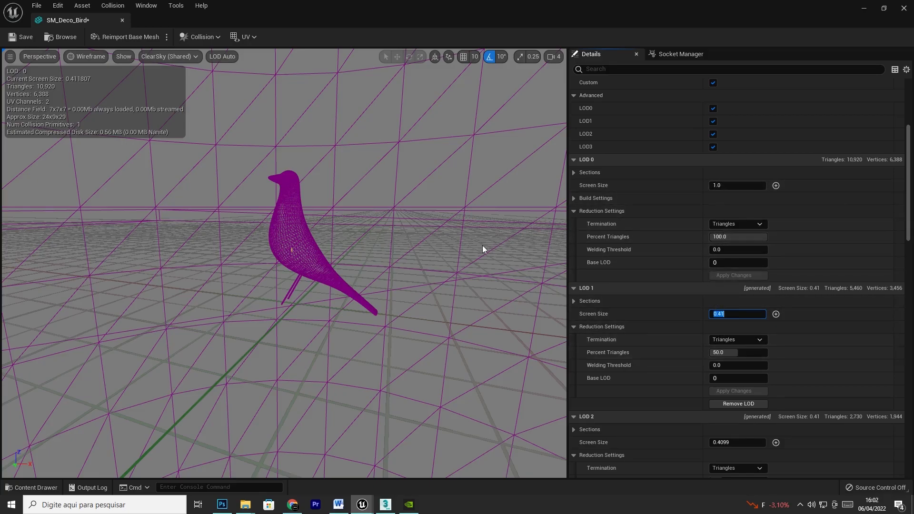
Step: Check the LOD 1 switch from near and far, and set LOD 2's Screen Size to 0.22
left_click_drag(430, 263, 436, 210)
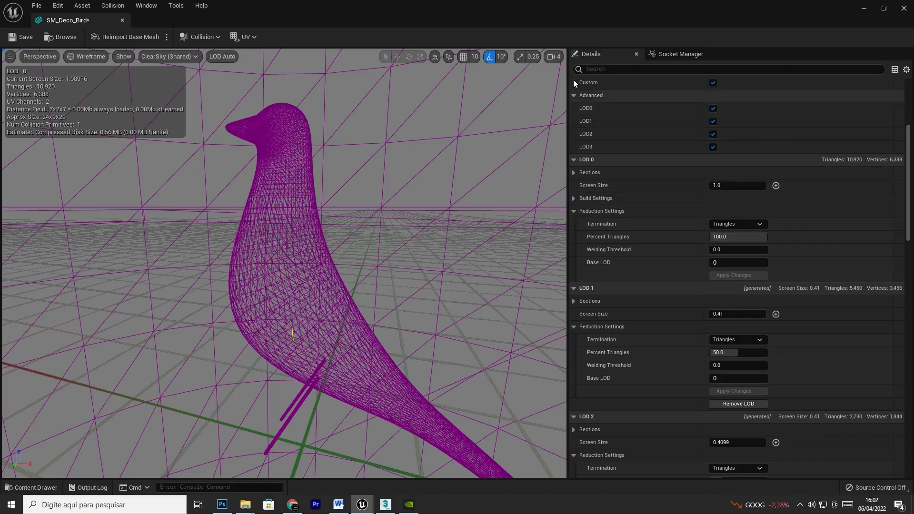
scroll(721, 352, "down", 2)
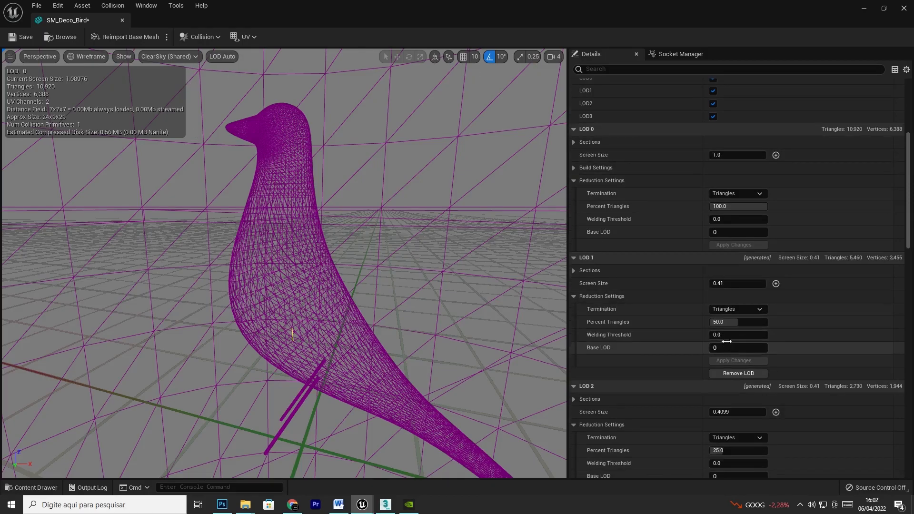
left_click_drag(396, 252, 405, 365)
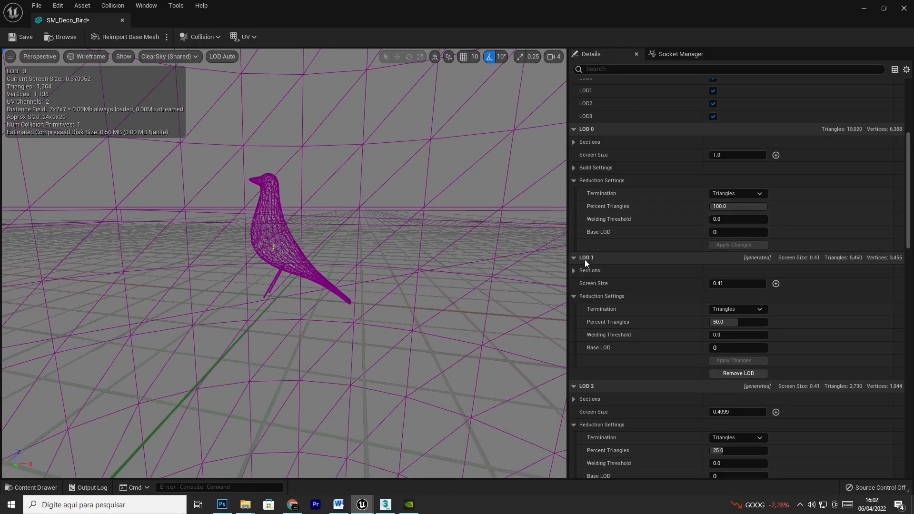
left_click_drag(330, 198, 335, 298)
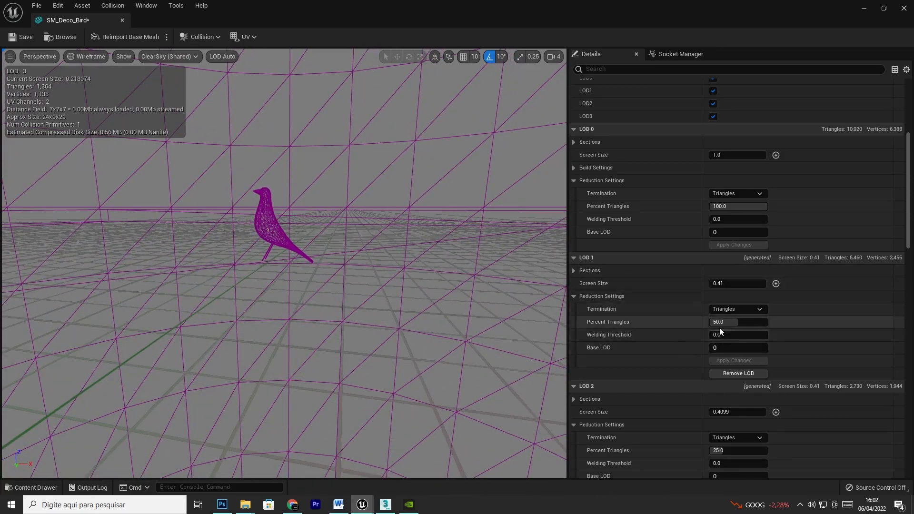
scroll(726, 343, "down", 3)
left_click(734, 366)
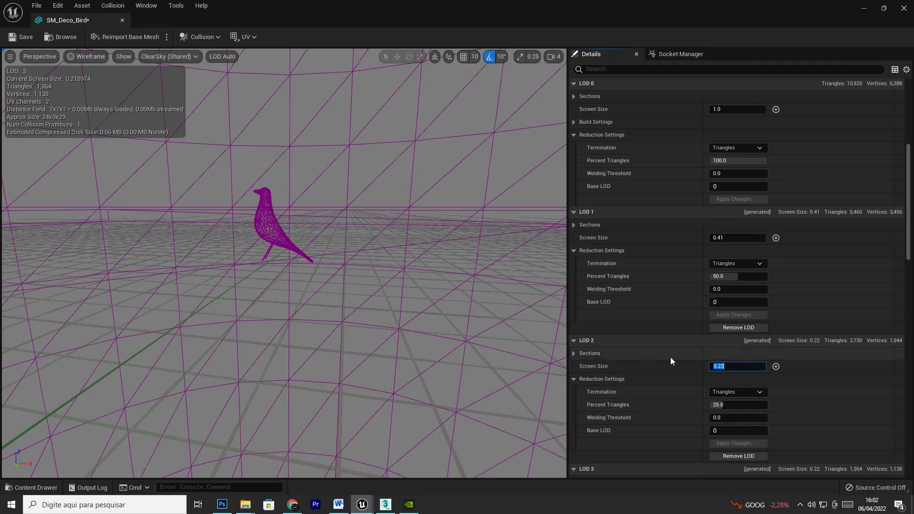
Step: View the bird from even farther away and set LOD 3's Screen Size to 0.11
left_click_drag(293, 190, 291, 272)
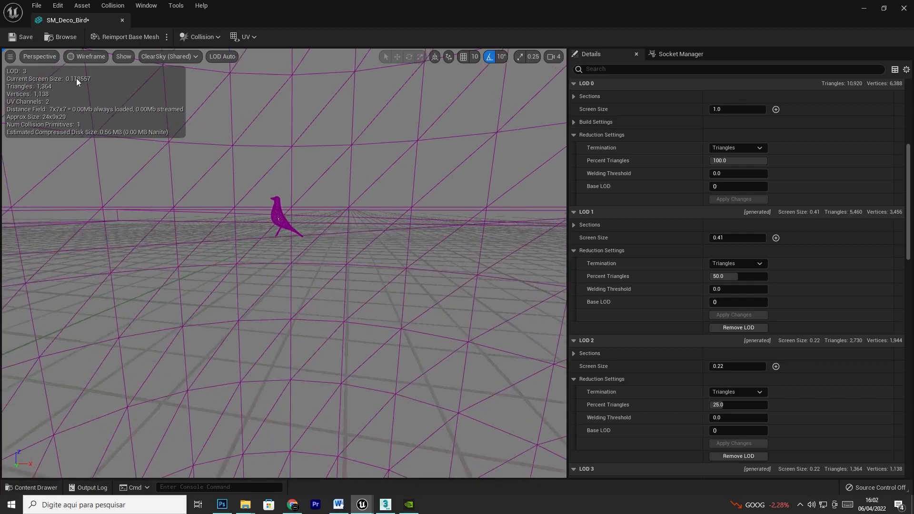
scroll(758, 384, "down", 5)
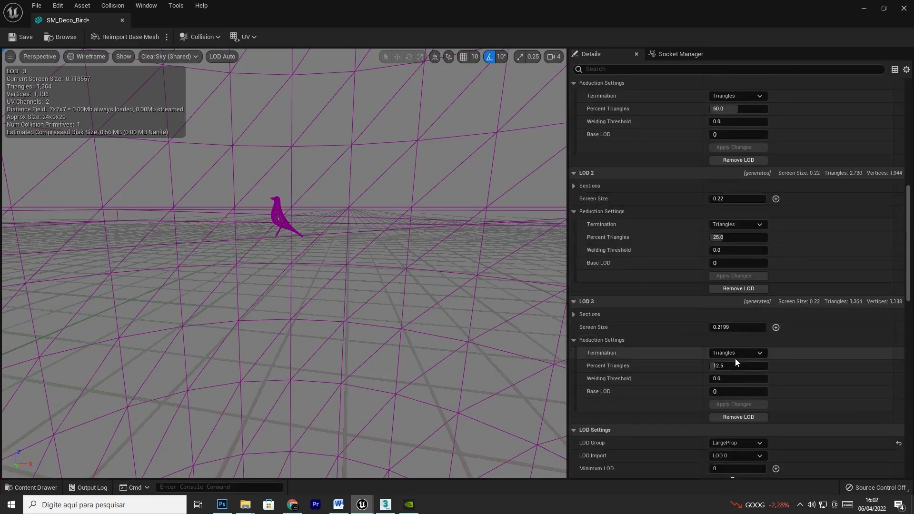
left_click(719, 328)
type("0.11")
key("Return")
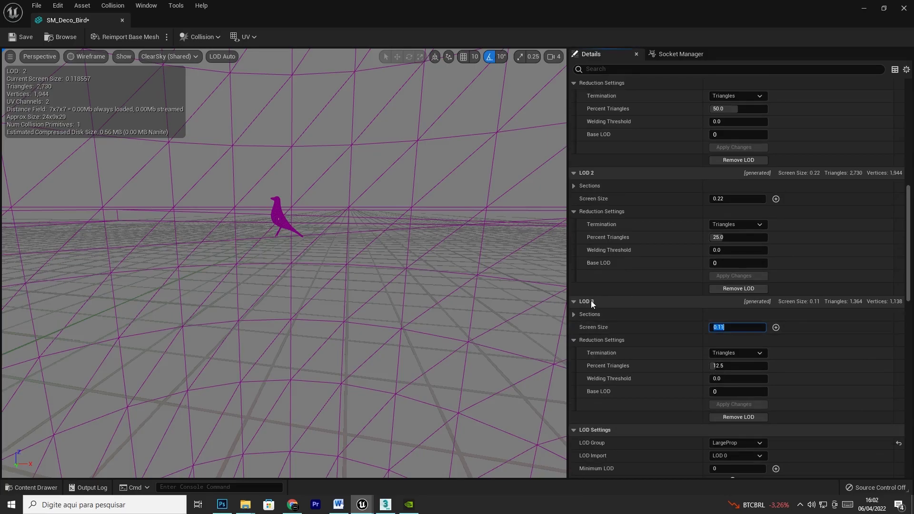
Step: View the bird from far and near to check how its LOD changes with the new Screen Size values
left_click_drag(319, 228, 324, 254)
scroll(718, 377, "down", 2)
scroll(719, 378, "up", 3)
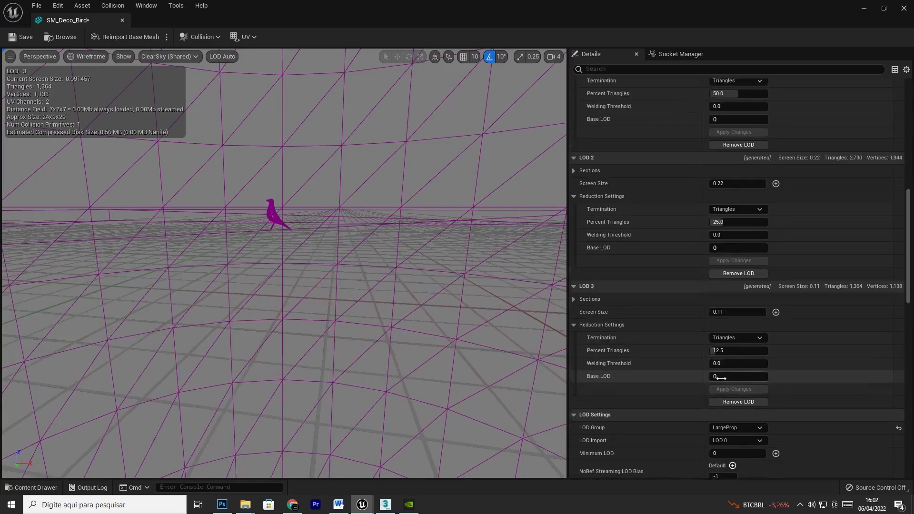
scroll(324, 226, "up", 8)
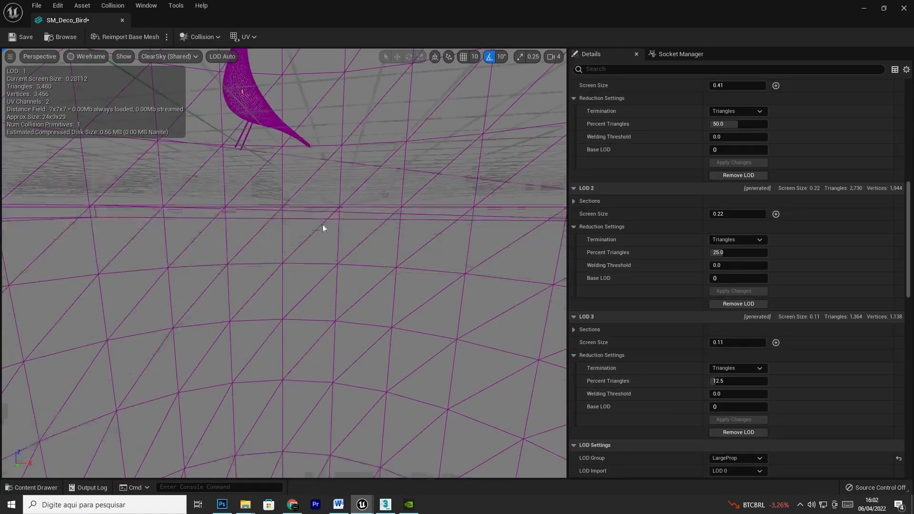
scroll(323, 229, "down", 8)
left_click_drag(289, 176, 288, 191)
scroll(715, 305, "up", 2)
scroll(734, 328, "down", 2)
scroll(733, 330, "up", 1)
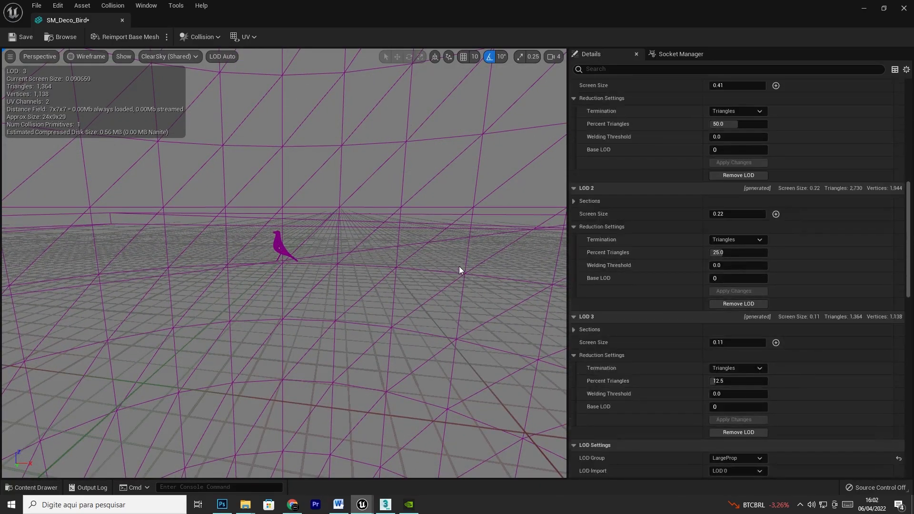
left_click_drag(326, 268, 320, 184)
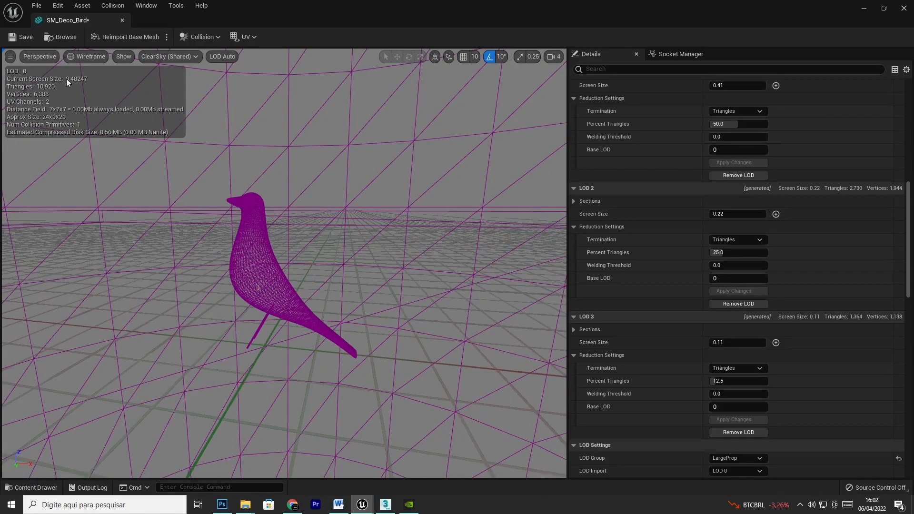
Step: Compare the bird's current screen size and triangle statistics at several distances with the LOD 0 and LOD 1 settings
scroll(719, 252, "up", 8)
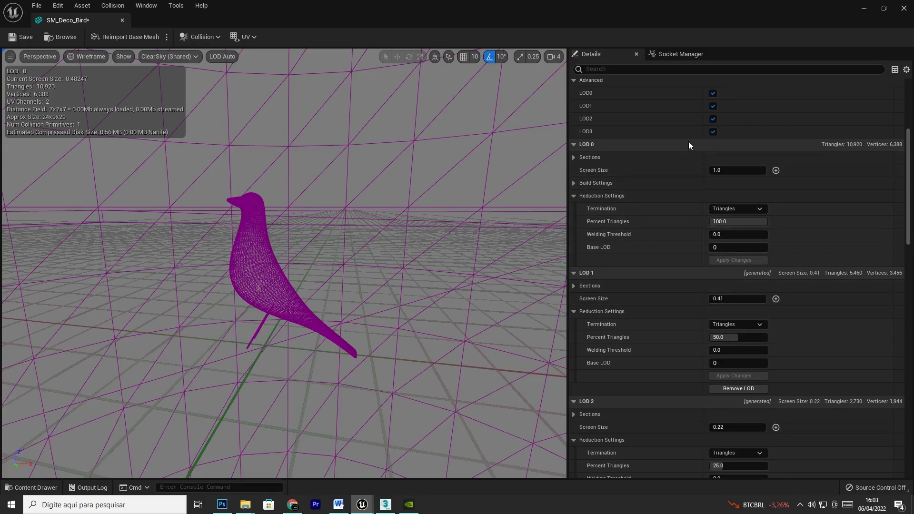
left_click_drag(313, 289, 311, 313)
mouse_move(289, 241)
left_mouse_down()
mouse_move(290, 253)
mouse_move(289, 224)
left_mouse_up()
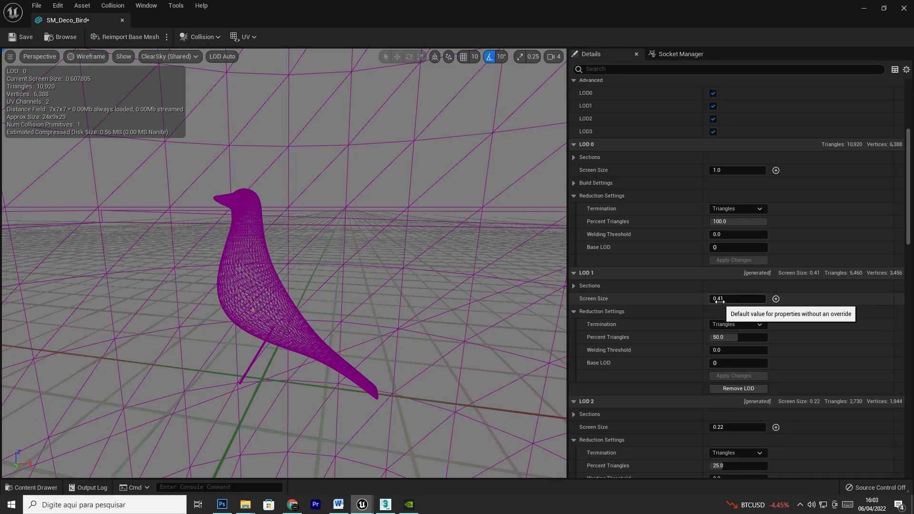
scroll(287, 158, "down", 4)
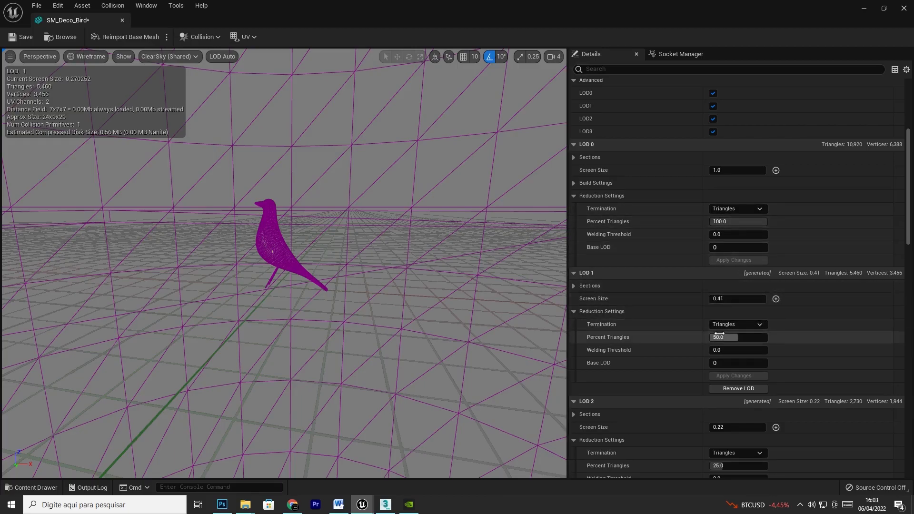
mouse_move(341, 213)
left_mouse_down()
mouse_move(341, 179)
mouse_move(335, 222)
left_mouse_up()
mouse_move(212, 166)
left_mouse_down()
mouse_move(215, 141)
mouse_move(212, 167)
left_mouse_up()
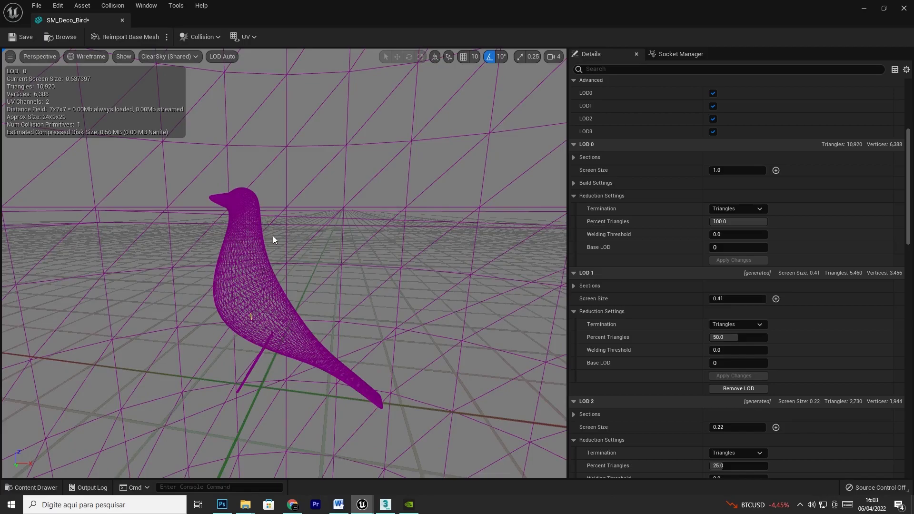
left_click_drag(80, 83, 84, 130)
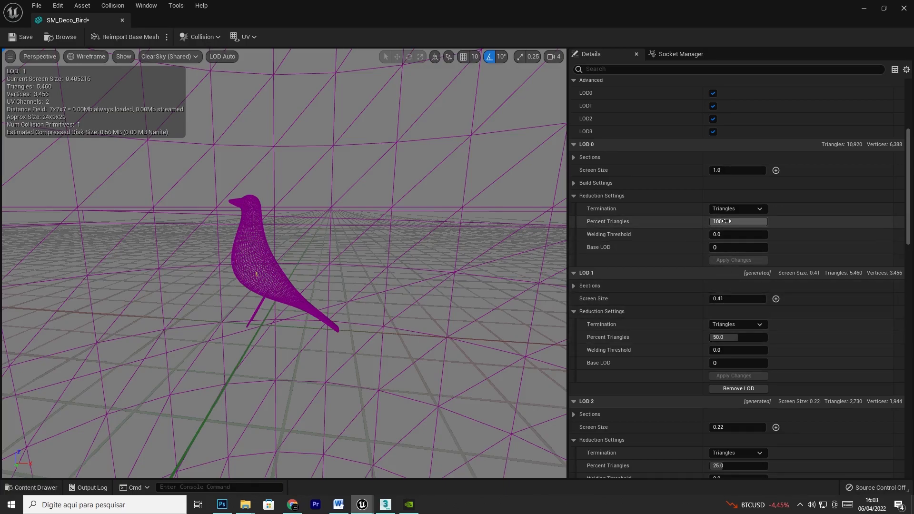
left_click_drag(290, 238, 291, 251)
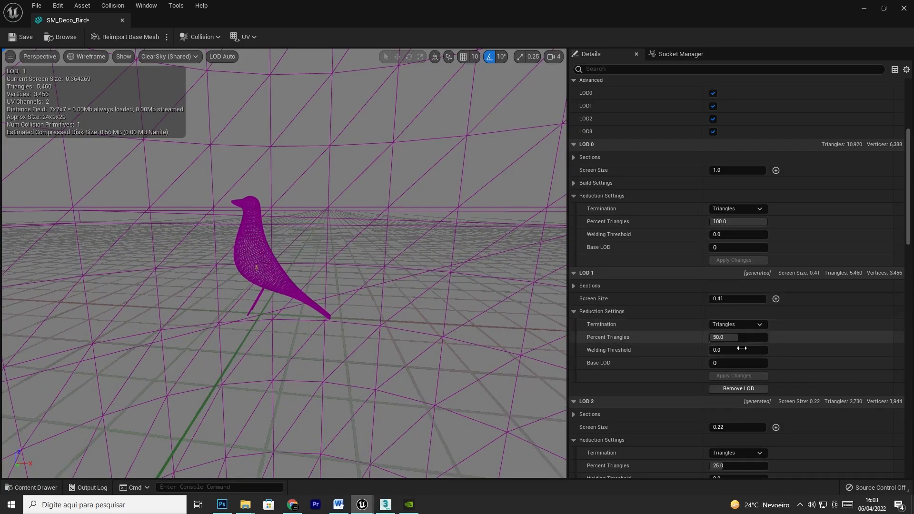
left_click(729, 338)
left_click(320, 234)
Step: View the bird from increasing distances and compare its statistics with LOD 2's and LOD 3's Screen Size and Percent Triangles
left_click_drag(320, 234, 320, 262)
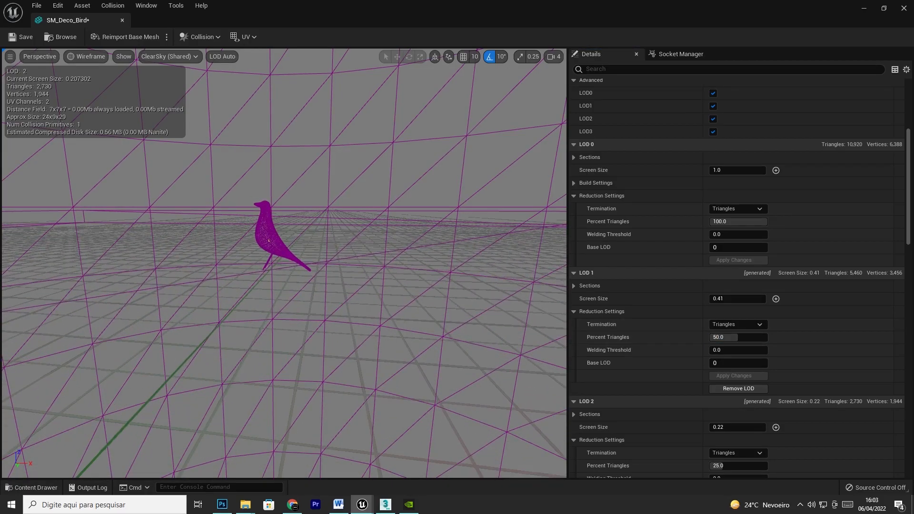
scroll(612, 383, "down", 2)
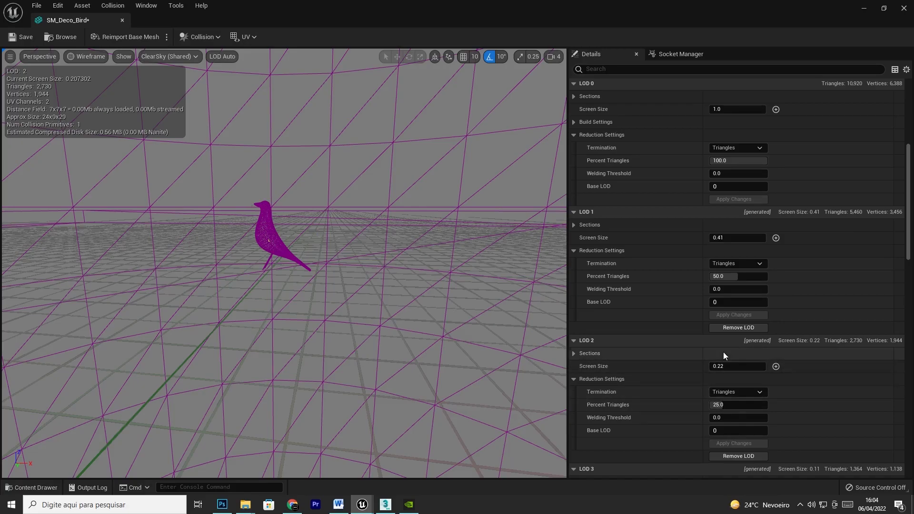
mouse_move(292, 222)
left_mouse_down()
mouse_move(289, 211)
mouse_move(282, 225)
left_mouse_up()
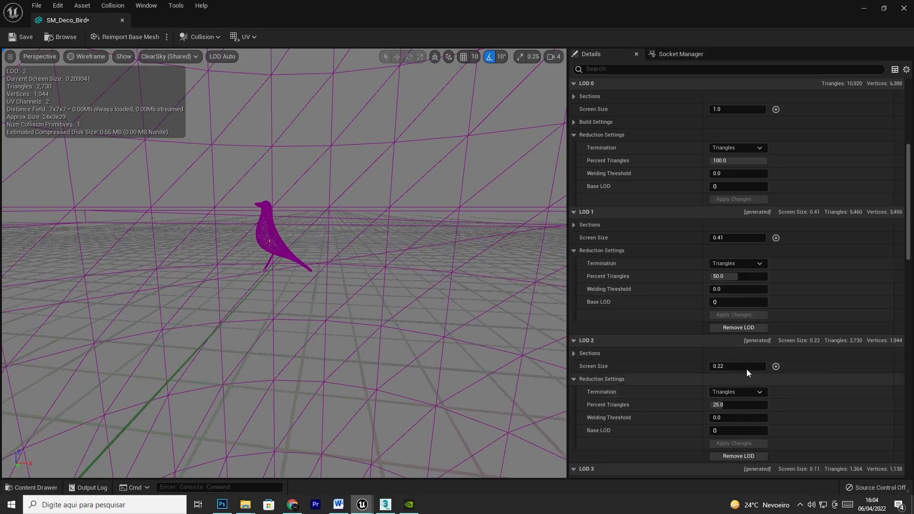
left_click_drag(286, 223, 290, 222)
scroll(706, 376, "down", 5)
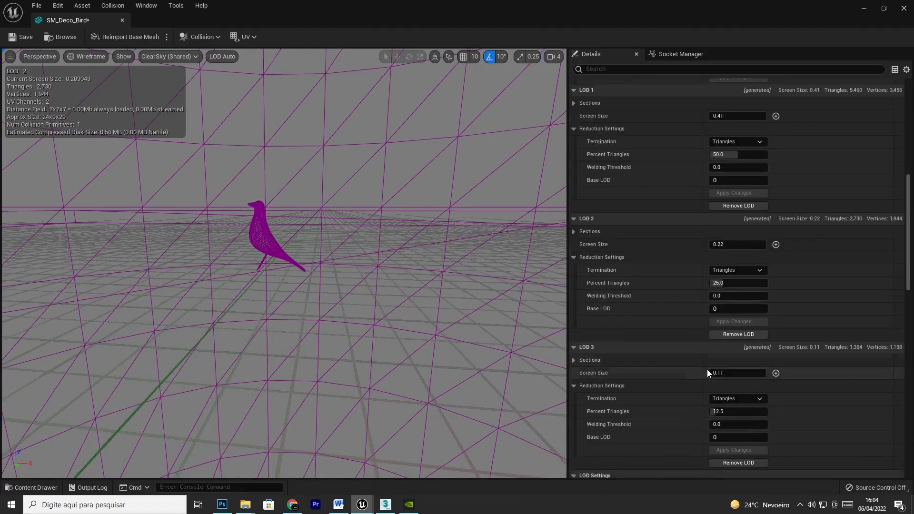
left_click_drag(298, 225, 300, 237)
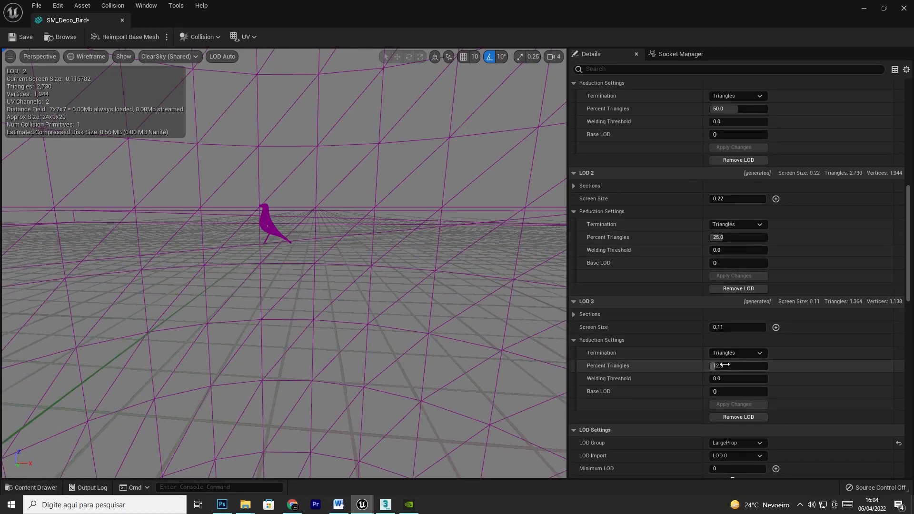
left_click_drag(281, 214, 283, 222)
Step: Reduce LOD 1's Percent Triangles to about 10 (9.999999) in its Reduction Settings
scroll(742, 229, "up", 6)
scroll(743, 238, "up", 2)
scroll(736, 286, "down", 4)
left_click(728, 306)
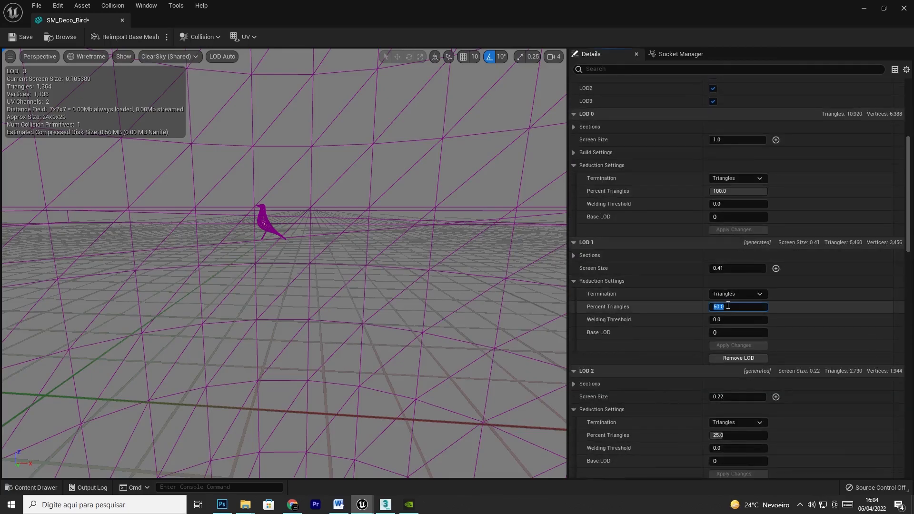
mouse_move(414, 186)
left_mouse_down()
mouse_move(410, 155)
mouse_move(407, 188)
left_mouse_up()
left_click_drag(718, 308, 686, 308)
left_click(729, 307)
left_click_drag(410, 190, 414, 240)
Step: Set LOD 2's Percent Triangles to 7 in its Reduction Settings
scroll(743, 355, "down", 3)
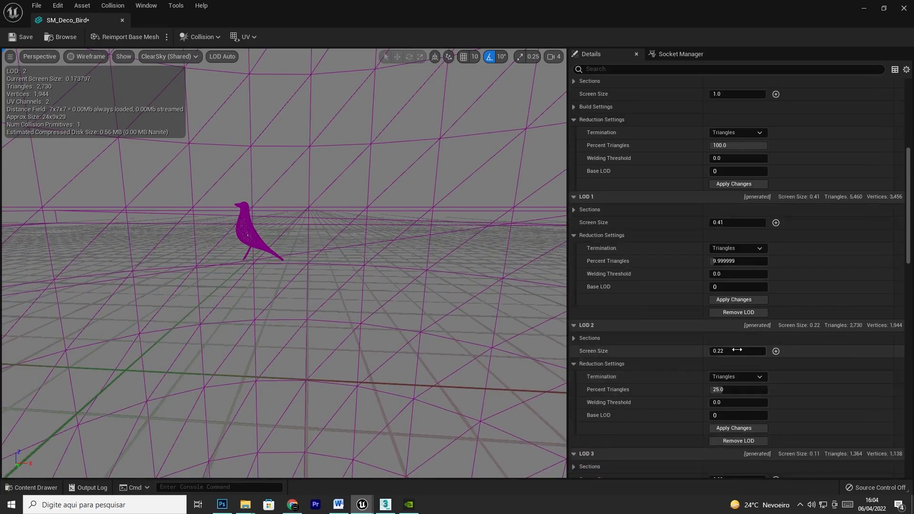
scroll(738, 350, "down", 2)
left_click(724, 343)
type("7")
key("Return")
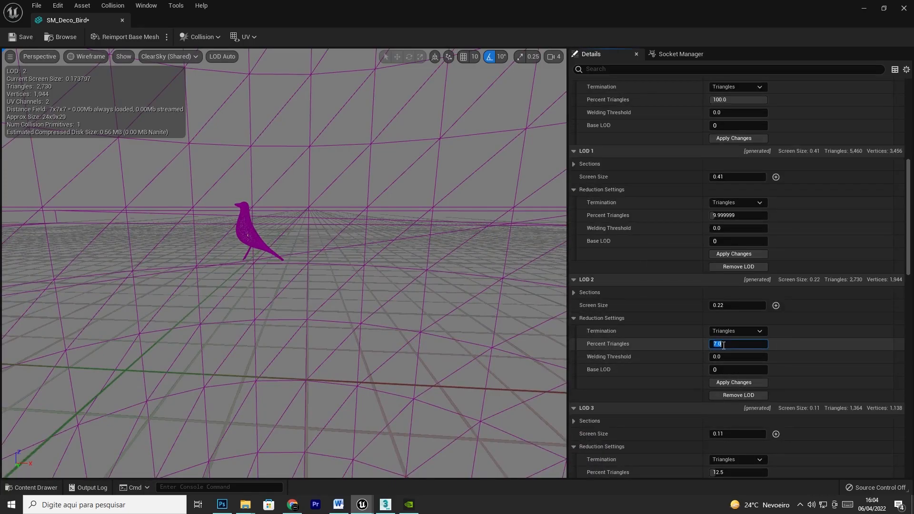
Step: Set LOD 3's Percent Triangles to 1 and apply the reduction changes
left_click_drag(386, 244, 383, 277)
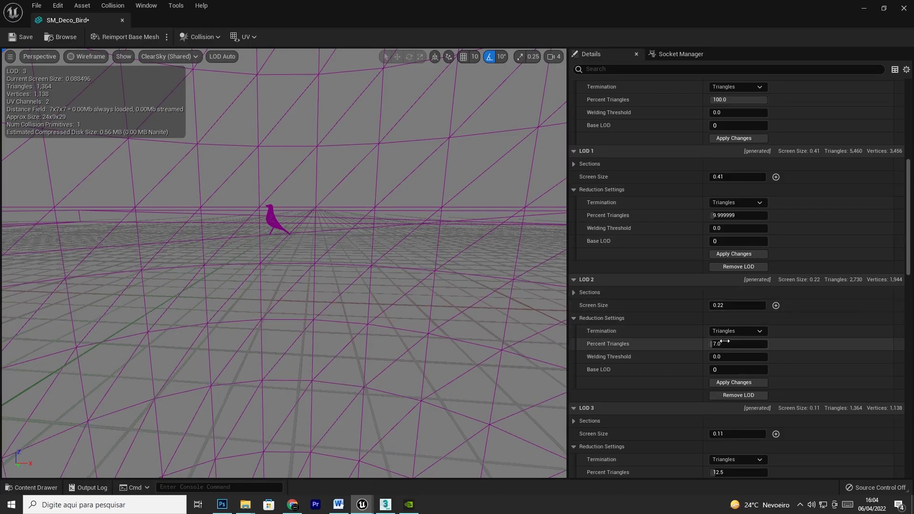
scroll(725, 345, "down", 3)
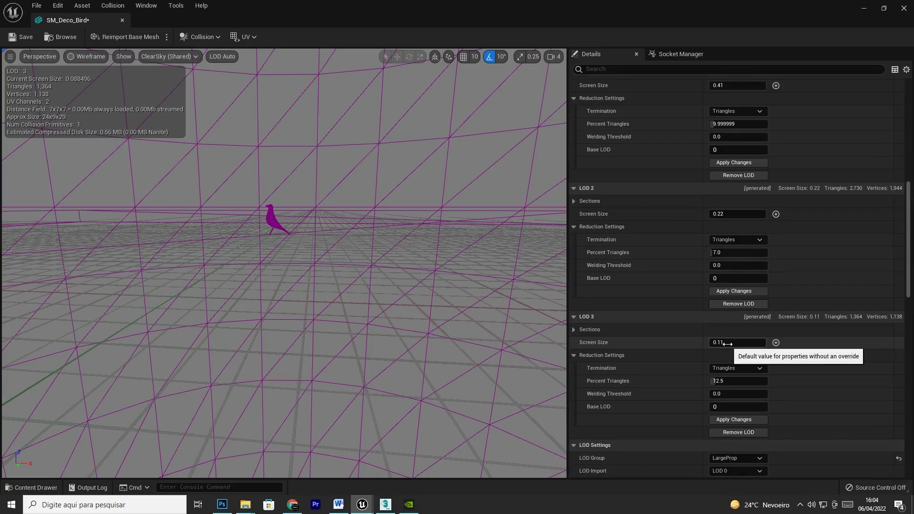
left_click(725, 345)
left_click(749, 381)
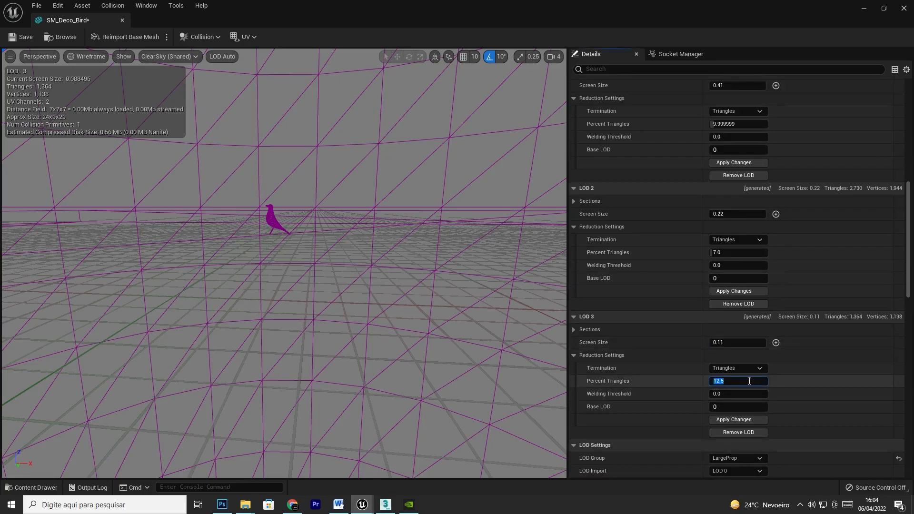
type("1")
left_click(743, 421)
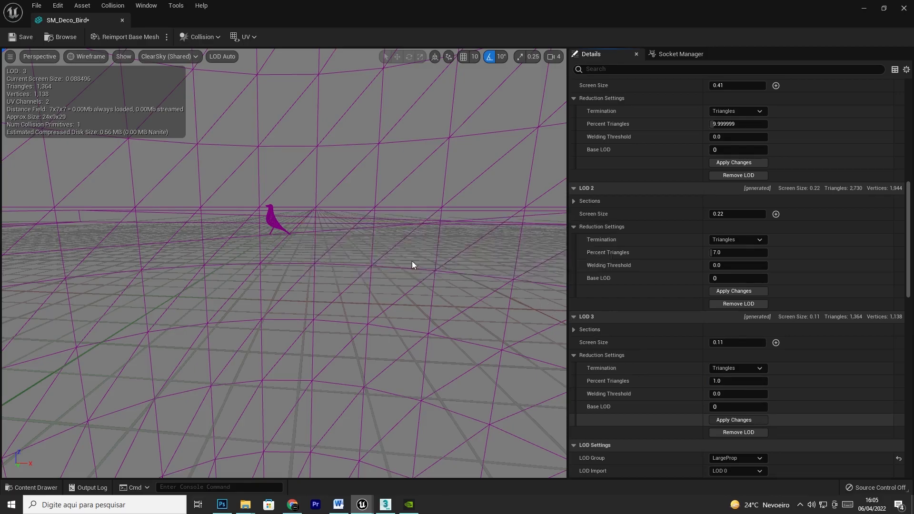
Step: Switch the bird's preview to Lit, view it from different distances, and return to the PIANO_HOUSE_MAIN level
left_click_drag(318, 222, 309, 202)
left_click_drag(139, 119, 136, 78)
left_click(86, 56)
left_click(95, 83)
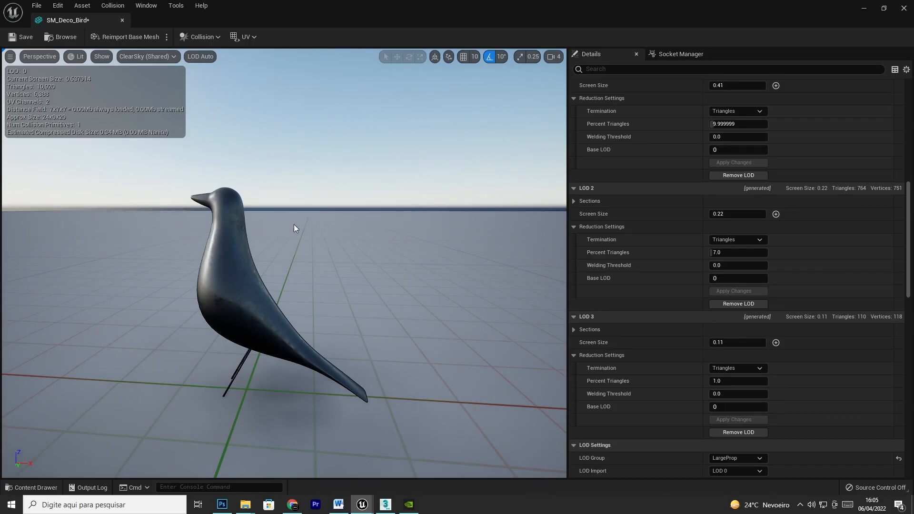
left_click_drag(284, 263, 243, 240)
left_click(863, 9)
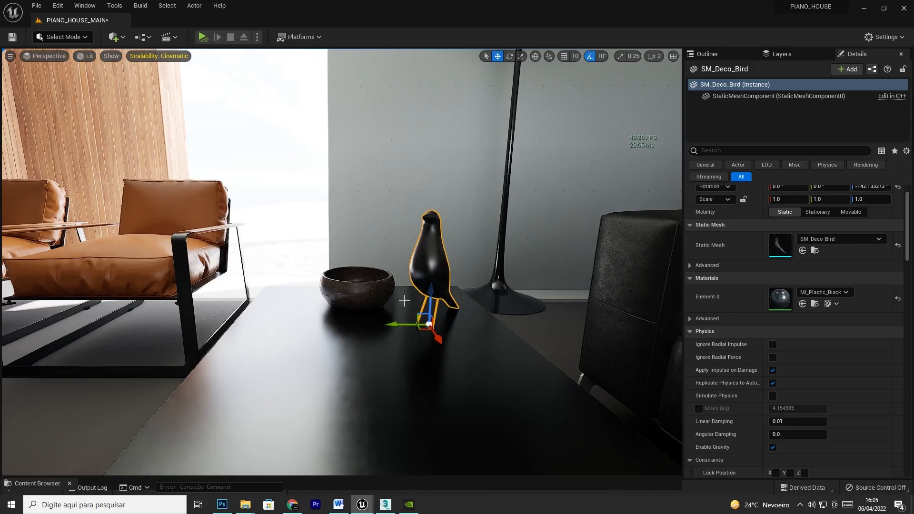
Step: Open the leather sofa's static mesh from the level, turn off its Nanite support and apply the change
right_click_drag(392, 296, 491, 289)
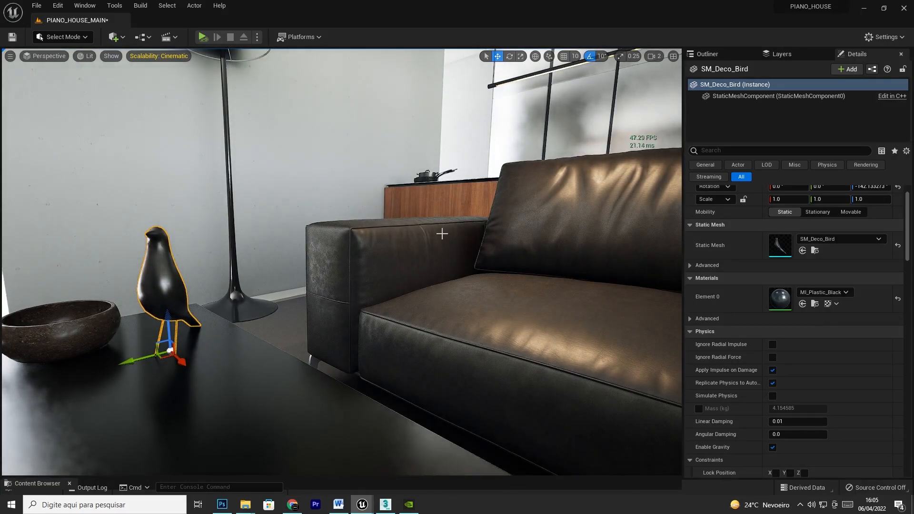
left_click(420, 245)
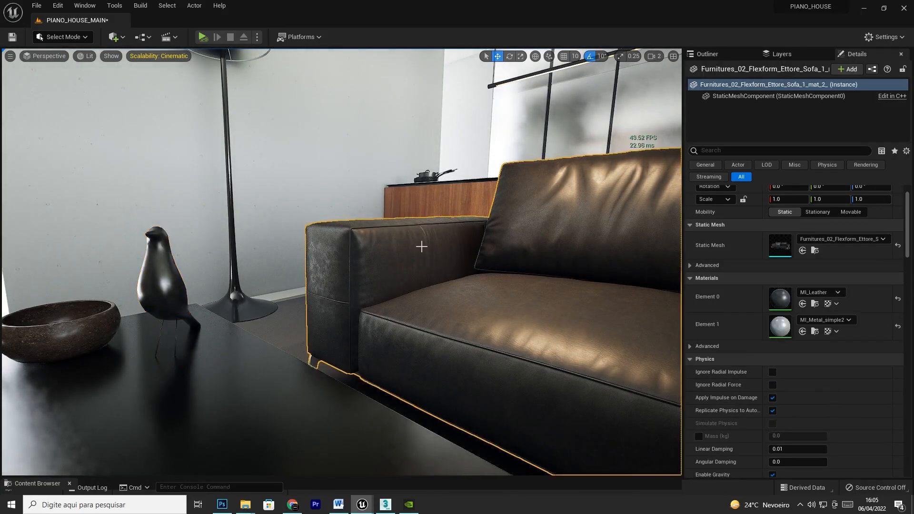
double_click(781, 246)
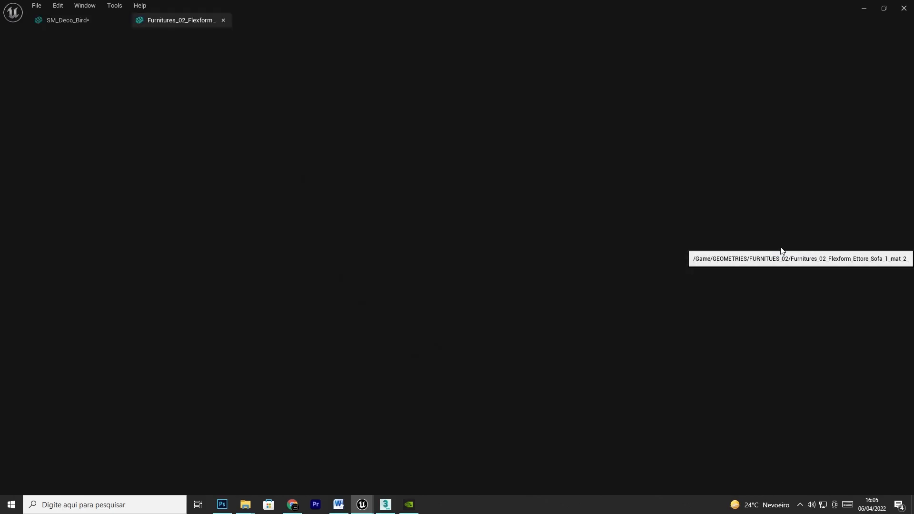
left_click(713, 181)
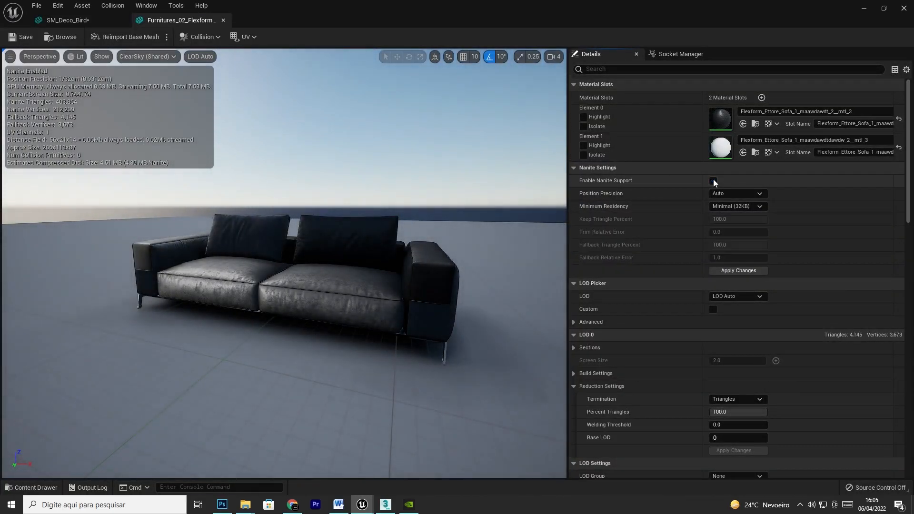
left_click(729, 271)
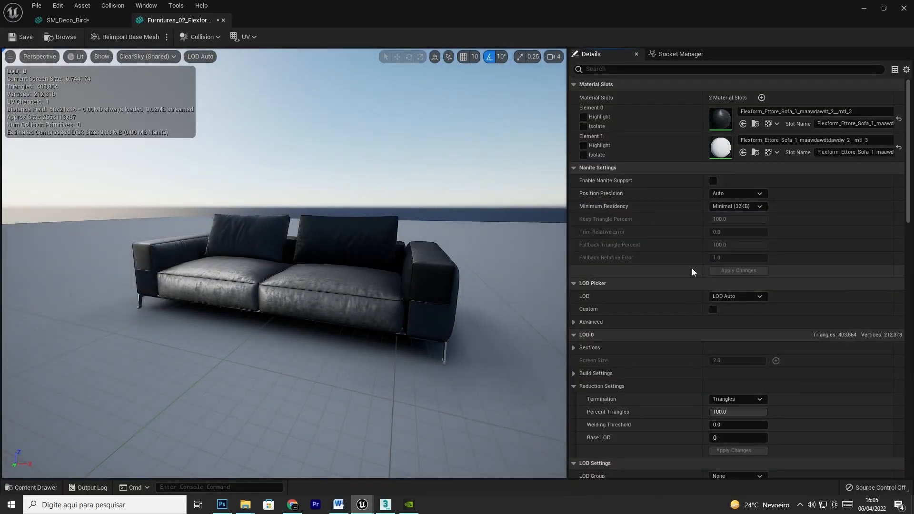
Step: Assign the sofa mesh to the LargeProp LOD group and accept overwriting its current settings
left_click_drag(353, 256, 303, 248)
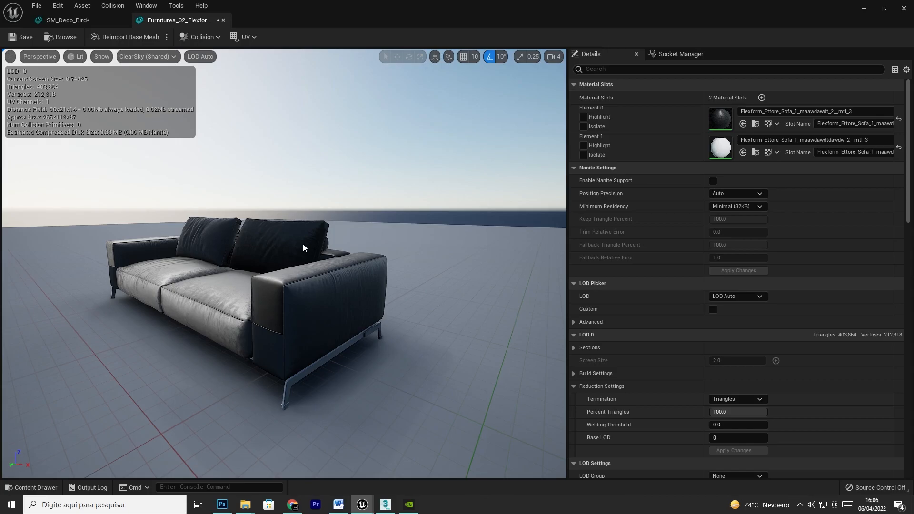
scroll(738, 386, "down", 3)
left_click(744, 340)
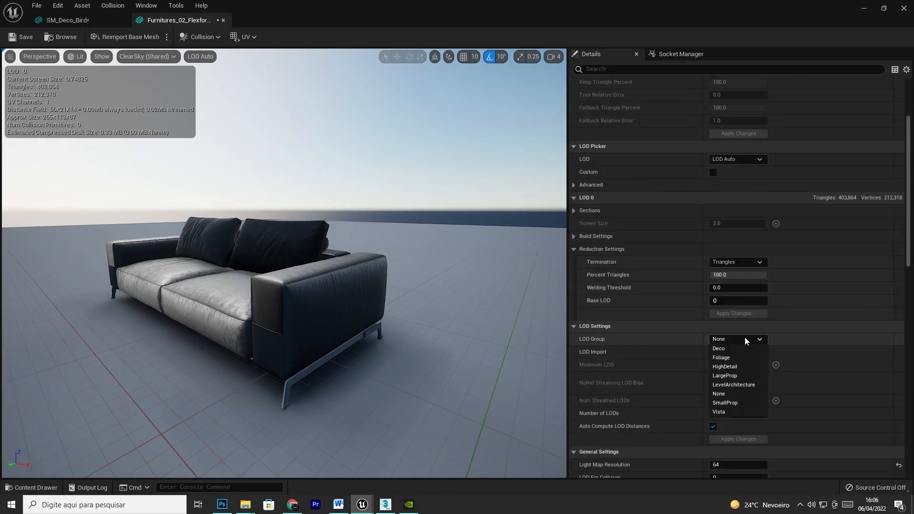
left_click(726, 376)
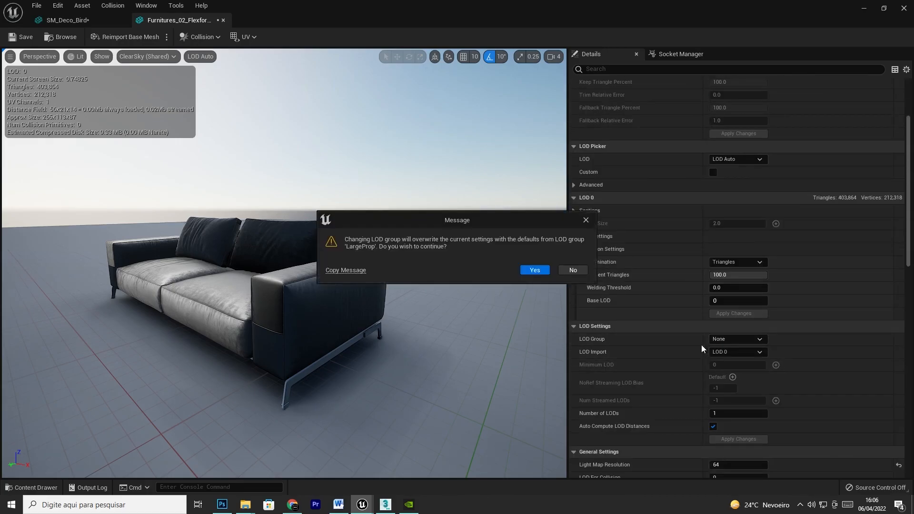
left_click(535, 270)
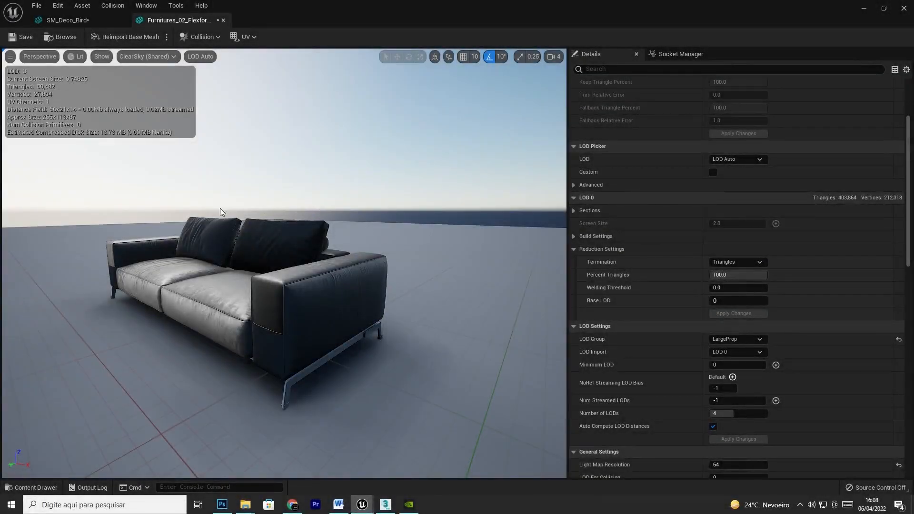
Step: Examine the sofa's LOD switching from different distances in the preview, including in Wireframe view mode
left_click_drag(407, 345, 406, 200)
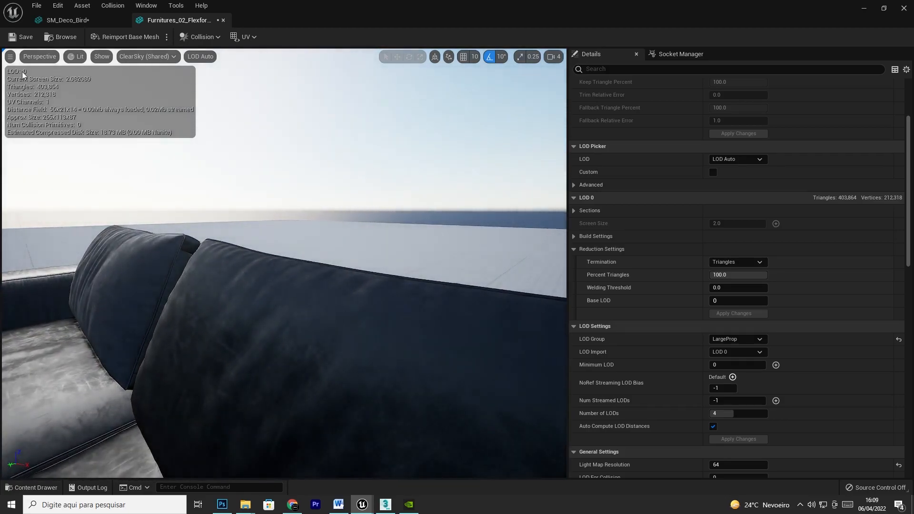
left_click_drag(195, 155, 195, 165)
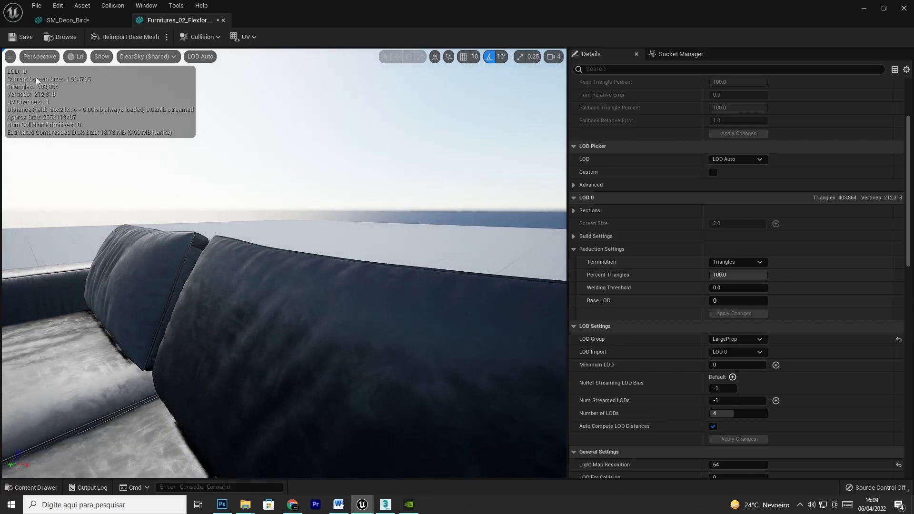
left_click_drag(327, 183, 287, 200)
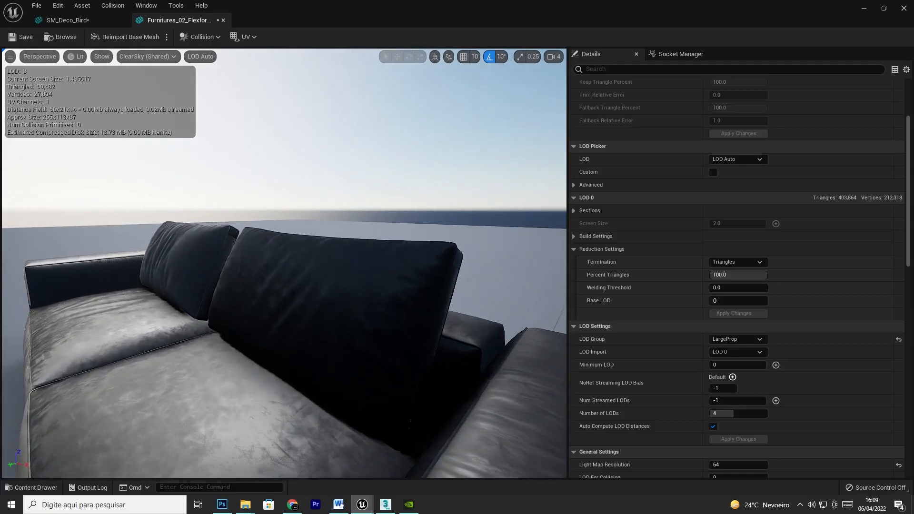
left_click(76, 56)
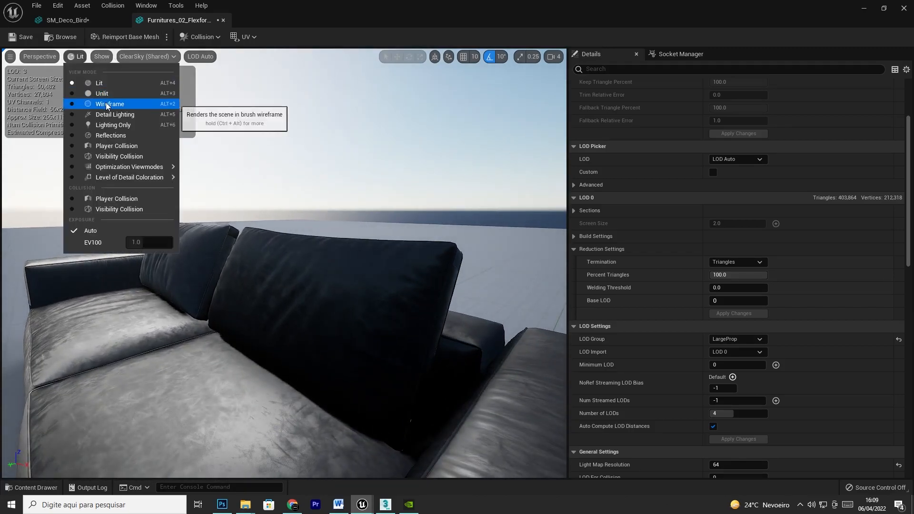
left_click(105, 108)
left_click_drag(304, 186, 299, 231)
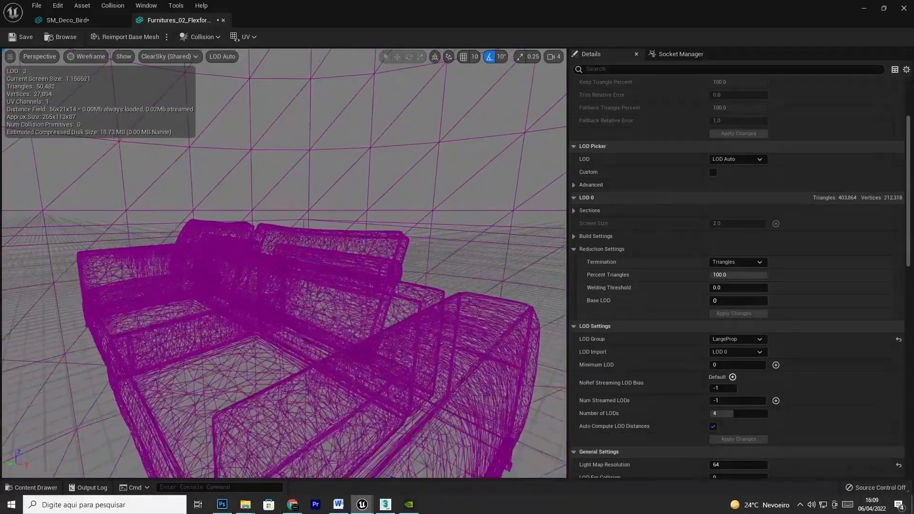
Step: Turn off Auto Compute LOD Distances for the sofa, keep Nanite support off, and enable the Custom LOD Picker option
left_click(713, 427)
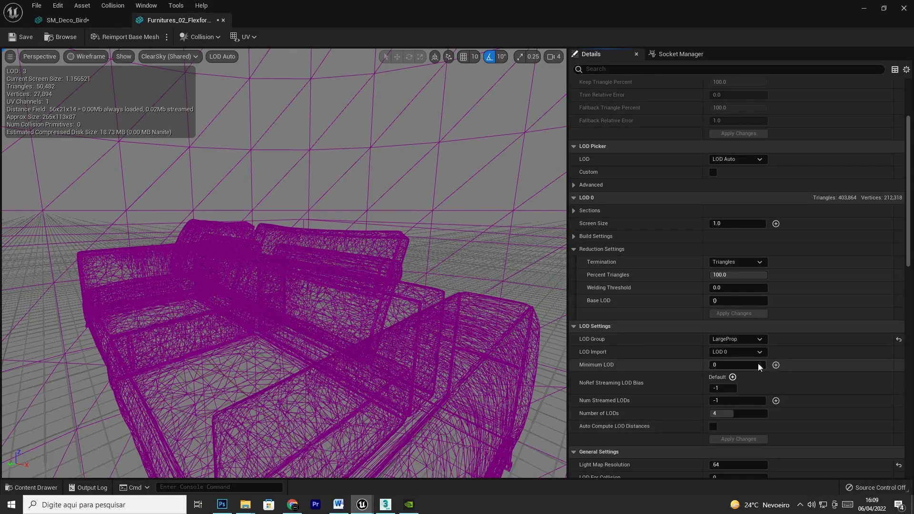
scroll(759, 370, "up", 5)
left_click(713, 182)
left_click(713, 182)
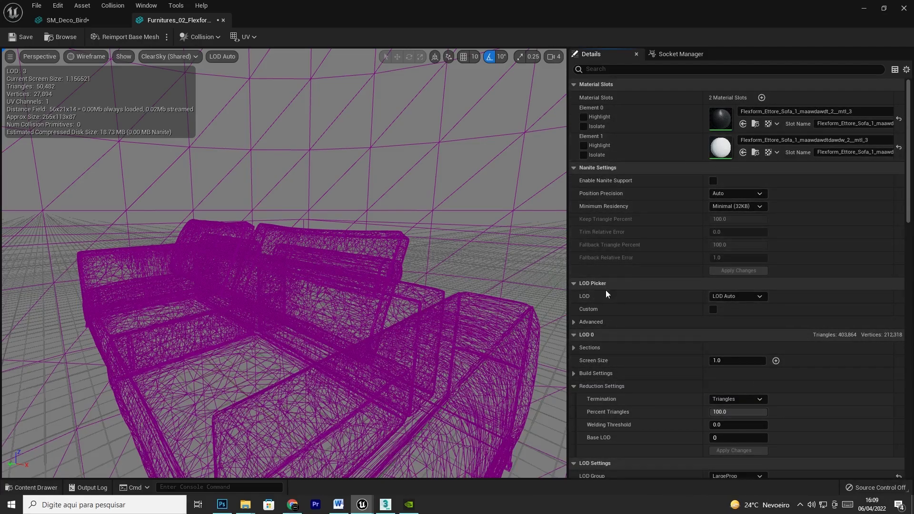
left_click(714, 310)
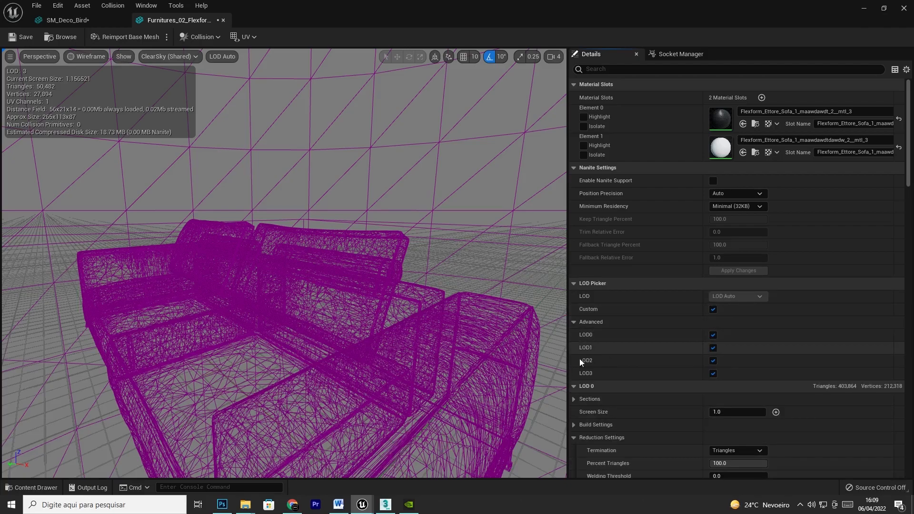
Step: Set the sofa's LOD 0 Screen Size to 0.8
scroll(590, 389, "down", 2)
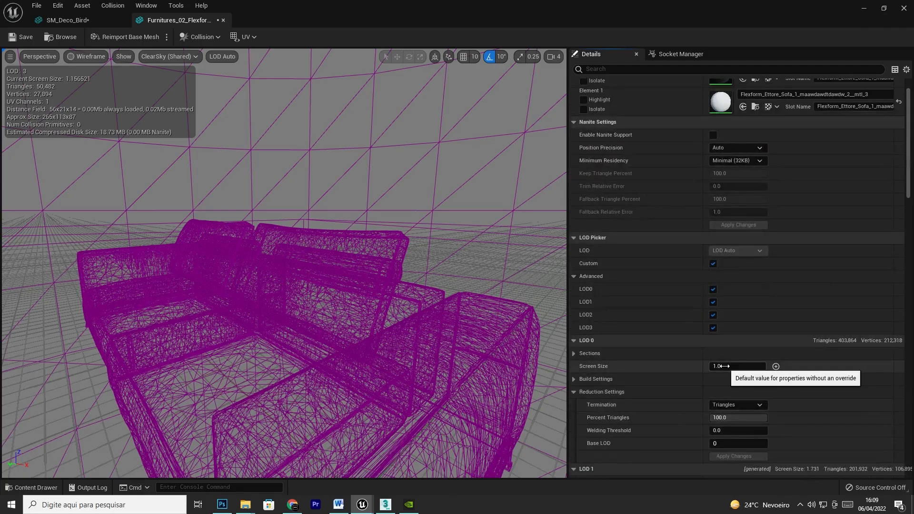
left_click_drag(505, 279, 519, 348)
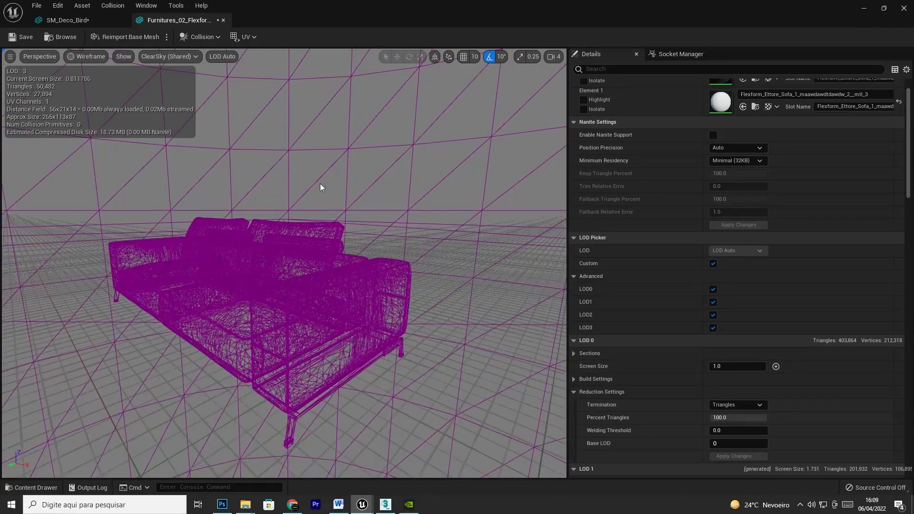
left_click(732, 365)
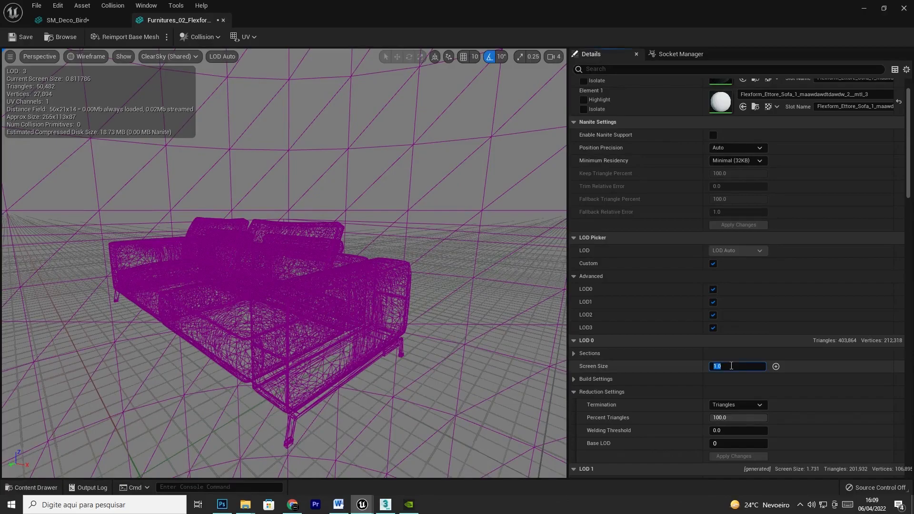
type(".8")
key("Return")
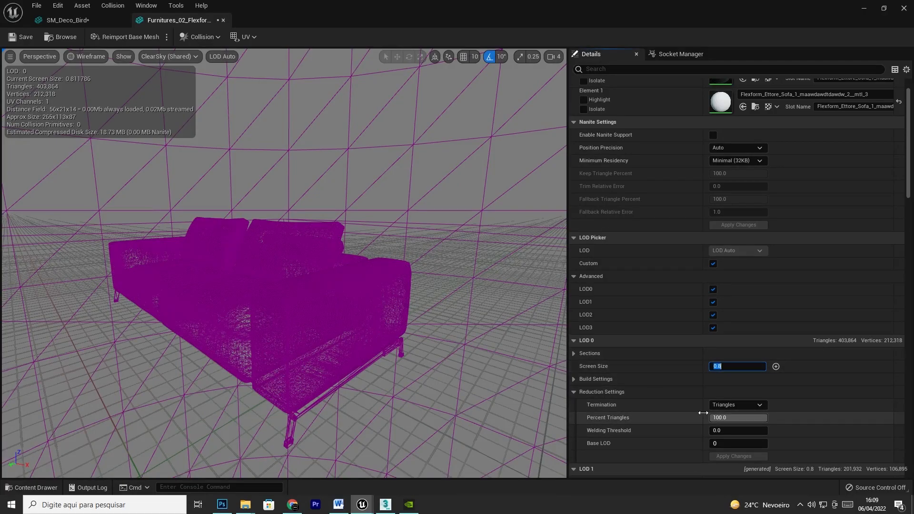
Step: View the sofa from farther away and set LOD 1's Screen Size to 0.64
left_click_drag(328, 253, 324, 308)
scroll(747, 399, "down", 5)
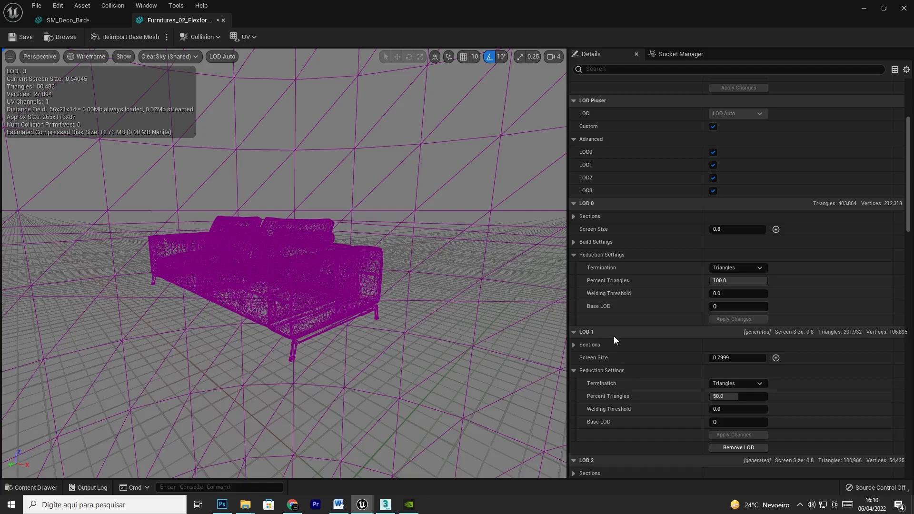
left_click(740, 357)
type("0.6")
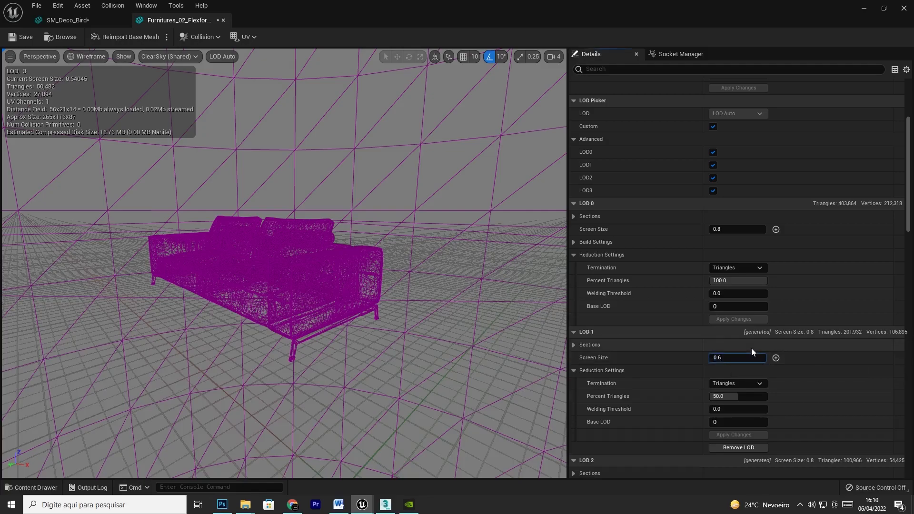
type("4")
key("Return")
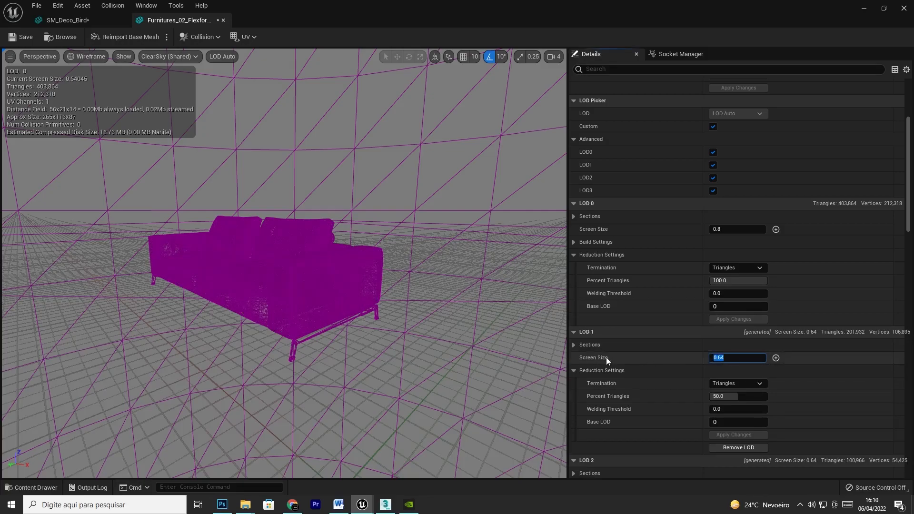
Step: Set LOD 1's Percent Triangles to 30 in the sofa's Reduction Settings
left_click(727, 397)
left_click(727, 397)
type("30")
key("Return")
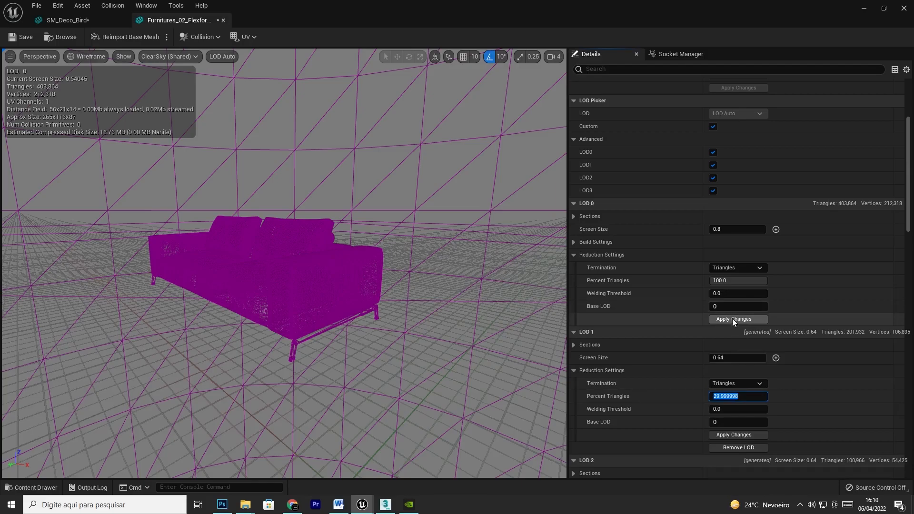
Step: View the sofa from a greater distance and set LOD 2's Screen Size to 0.45
left_click_drag(452, 281, 412, 253)
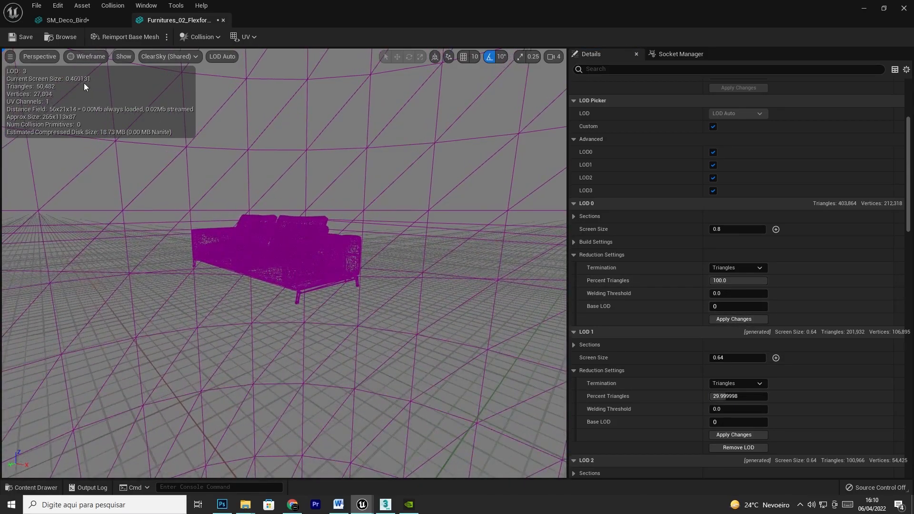
scroll(679, 314, "down", 4)
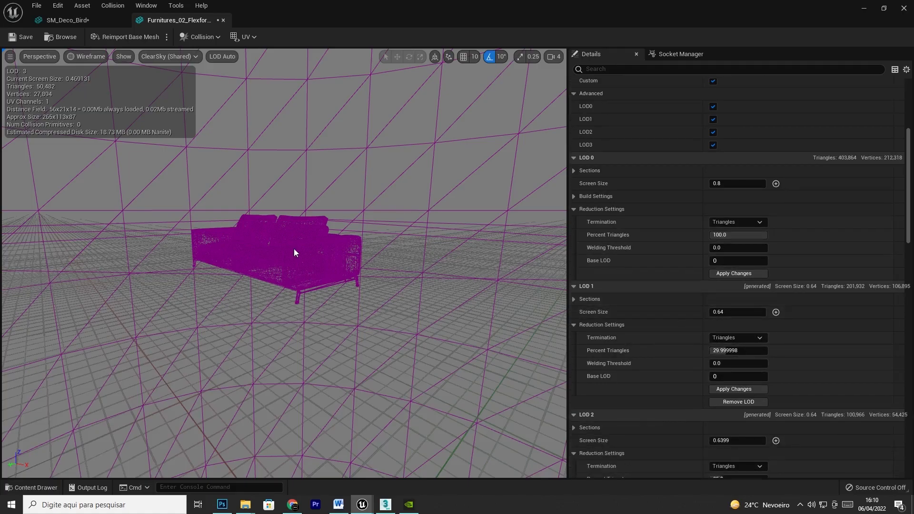
scroll(696, 331, "down", 1)
left_click(737, 381)
type("0.45")
key("Return")
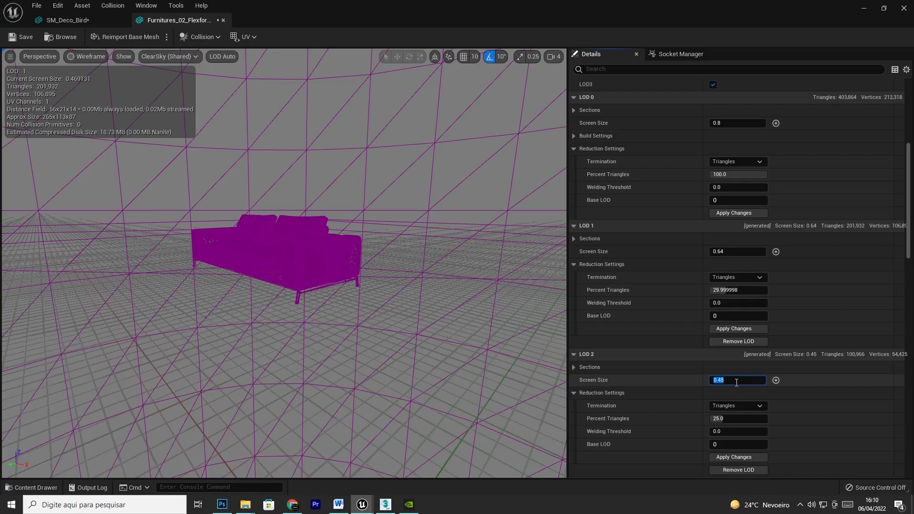
Step: Set LOD 2's Percent Triangles to 15 in the sofa's Reduction Settings
left_click(718, 418)
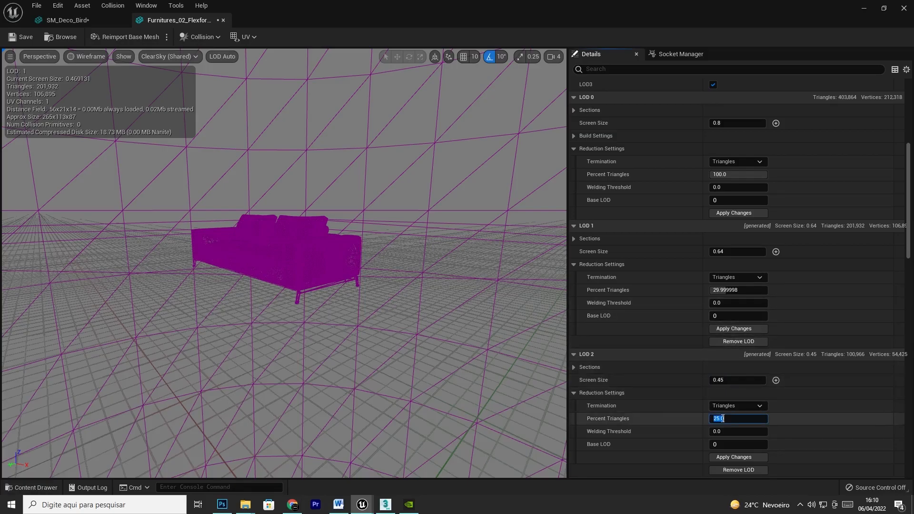
type("15")
key("Return")
Step: Set LOD 3's Screen Size to 0.35 and its Percent Triangles to 5, and apply the sofa's reduction changes
left_click_drag(310, 267, 304, 306)
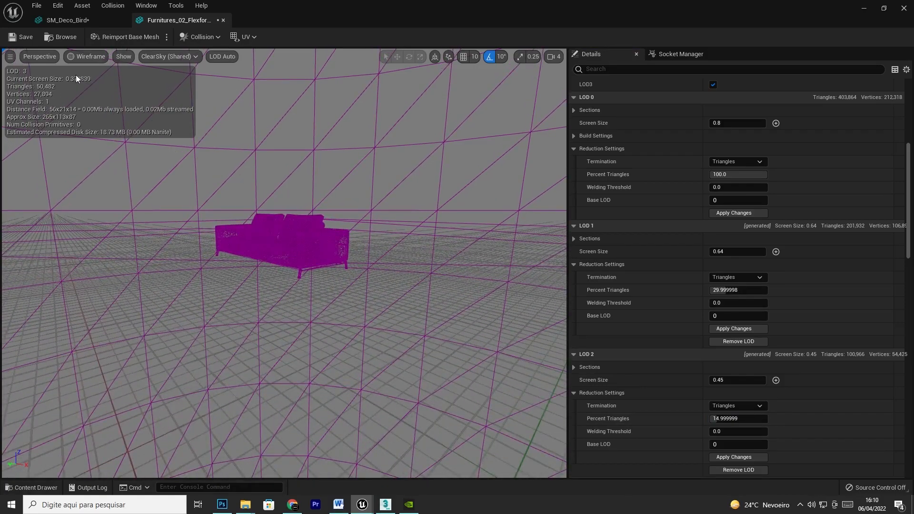
scroll(725, 292, "down", 5)
left_click(725, 356)
type("0.35")
left_click(725, 395)
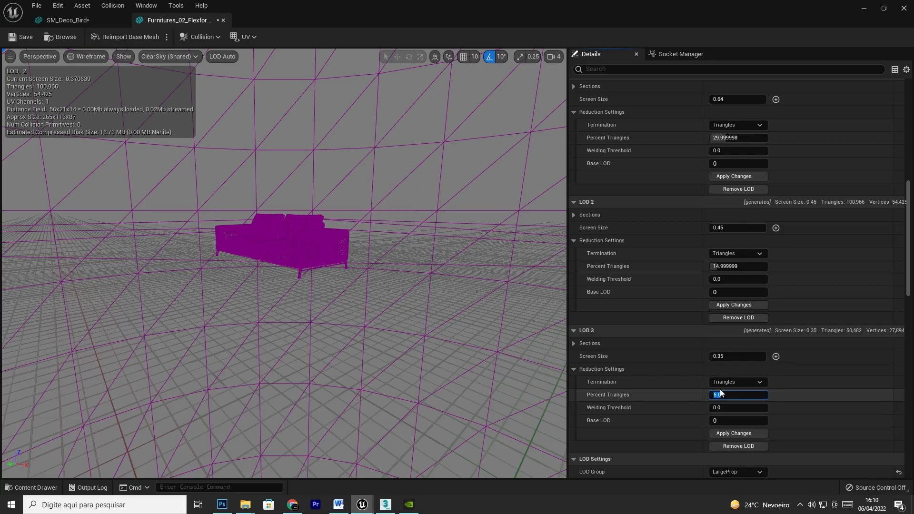
left_click(739, 434)
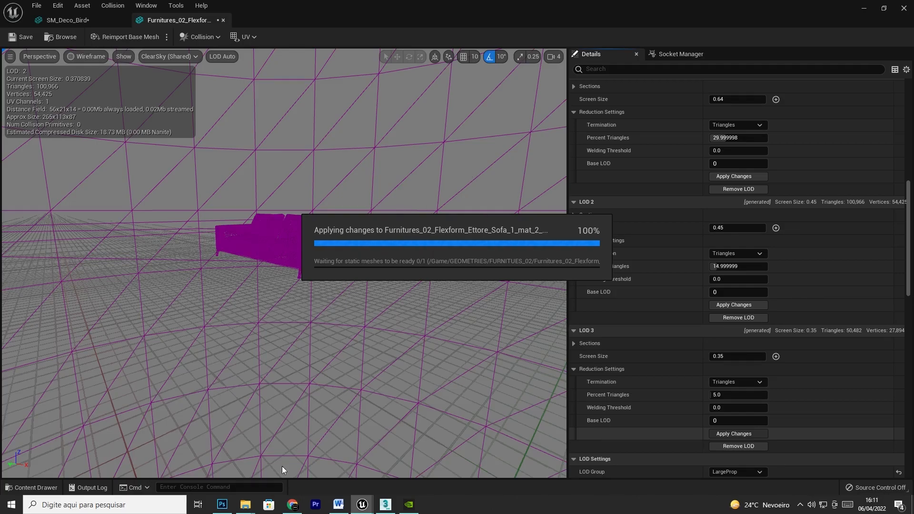
Step: Switch to File Explorer and open the dviz_KHOUSE Unreal Engine project from the inner dviz_KHOUSE folder
left_click(245, 505)
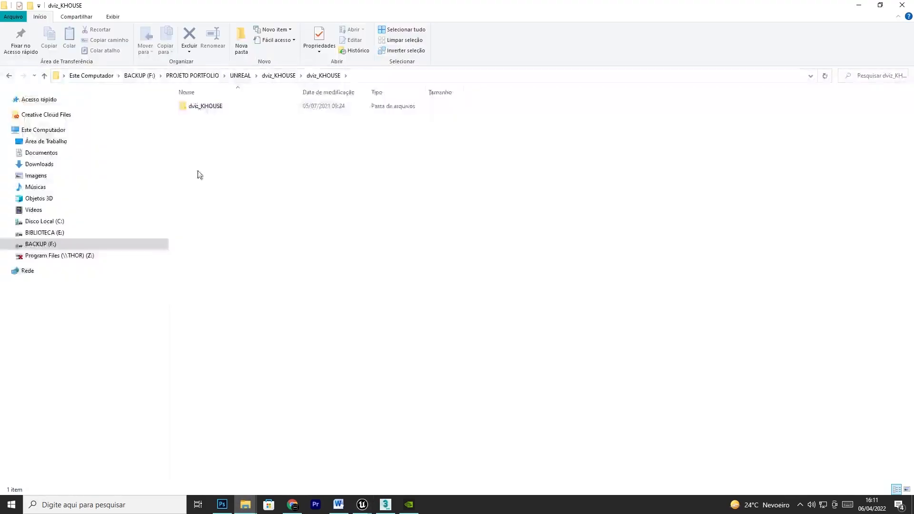
double_click(214, 108)
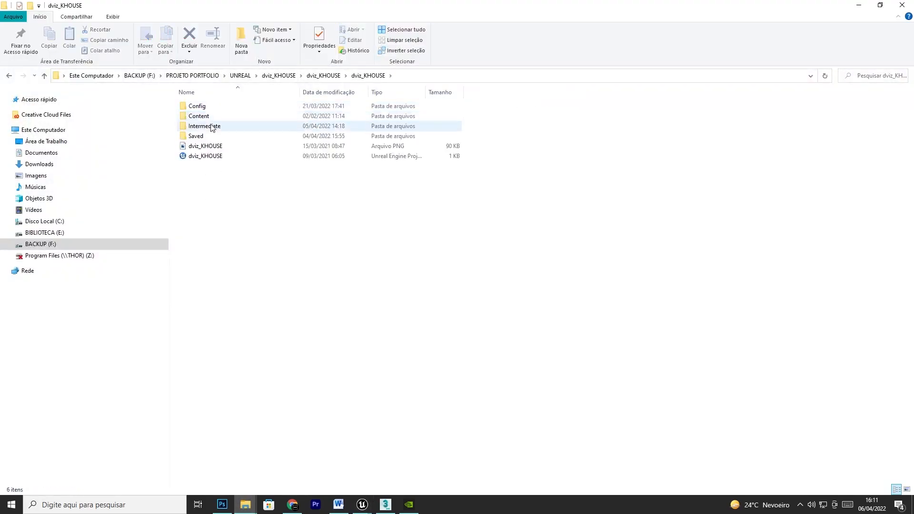
double_click(208, 156)
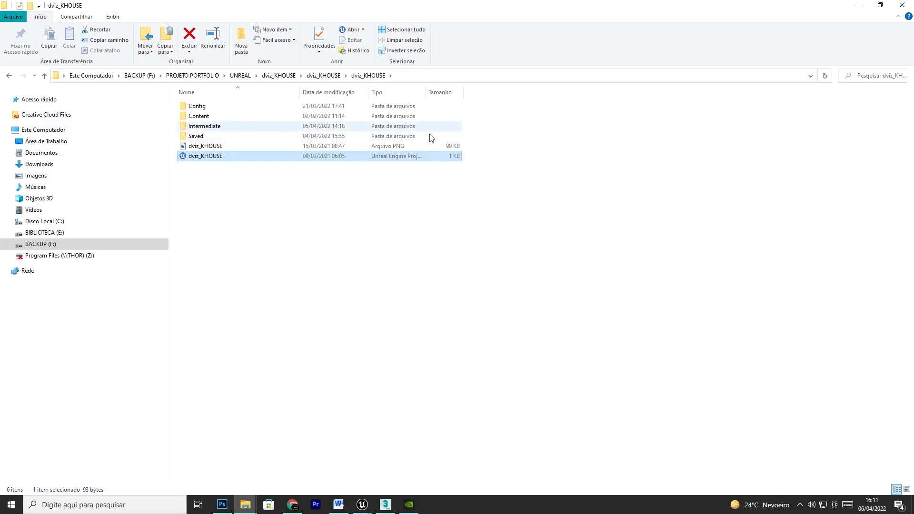
Step: Switch back to the Unreal mesh editor with the sofa, view it from farther away and set its view mode to Lit
left_click(362, 504)
left_click(349, 482)
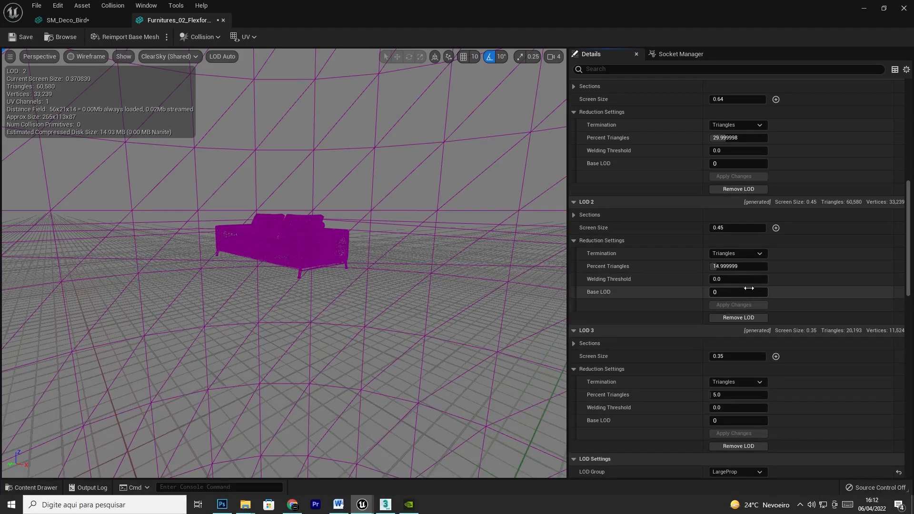
left_click_drag(337, 273, 353, 255)
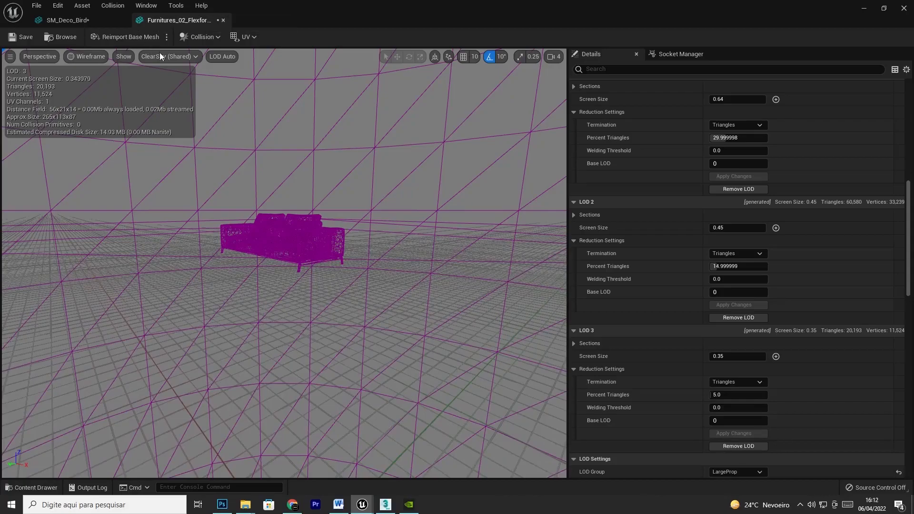
left_click(90, 56)
left_click(95, 83)
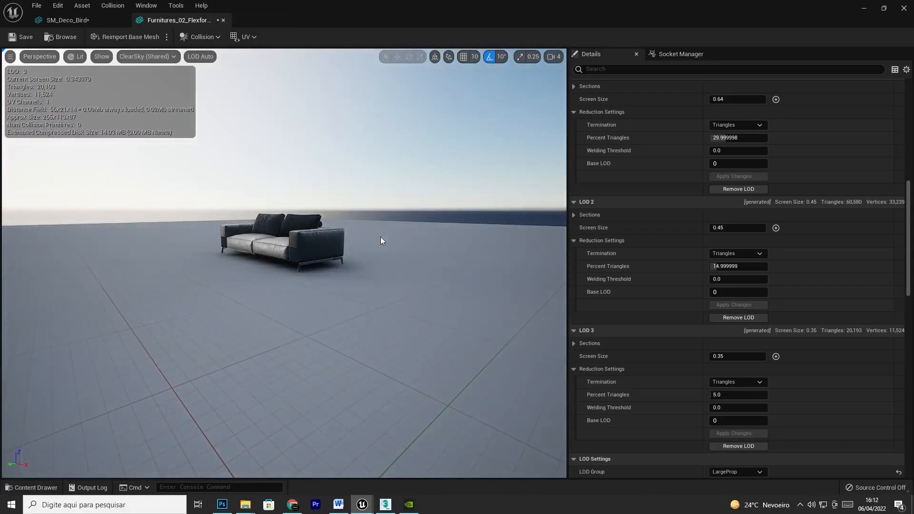
Step: Examine the sofa's LOD changes in Lit mode from far away and from close up
mouse_move(305, 266)
left_mouse_down()
mouse_move(301, 236)
mouse_move(300, 274)
left_mouse_up()
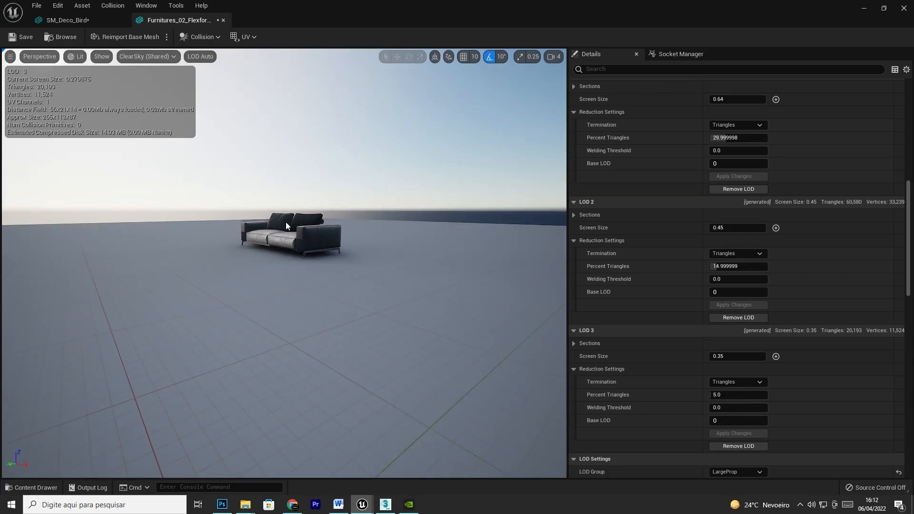
left_click_drag(369, 257, 370, 275)
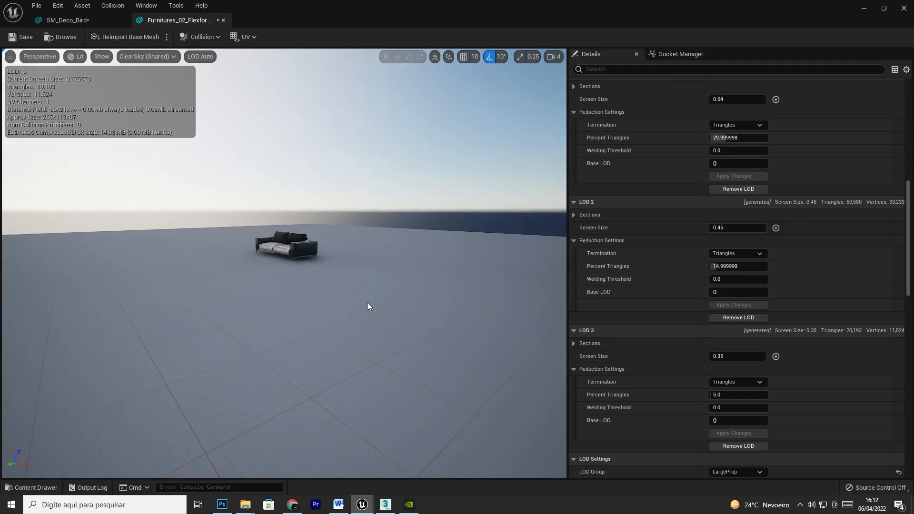
right_click_drag(328, 259, 360, 270)
key("w")
key("s")
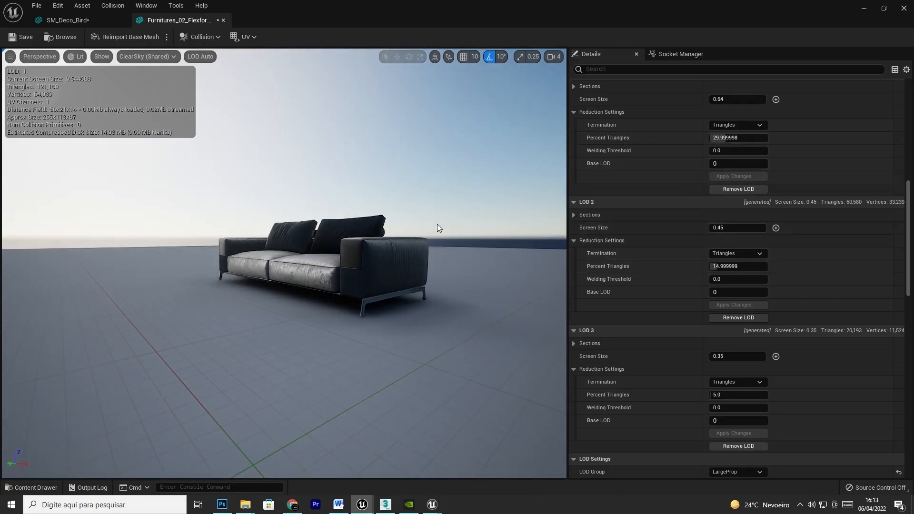
Step: Review the Screen Size and Percent Triangles settings of the sofa's LOD 0 to LOD 3
scroll(722, 138, "up", 7)
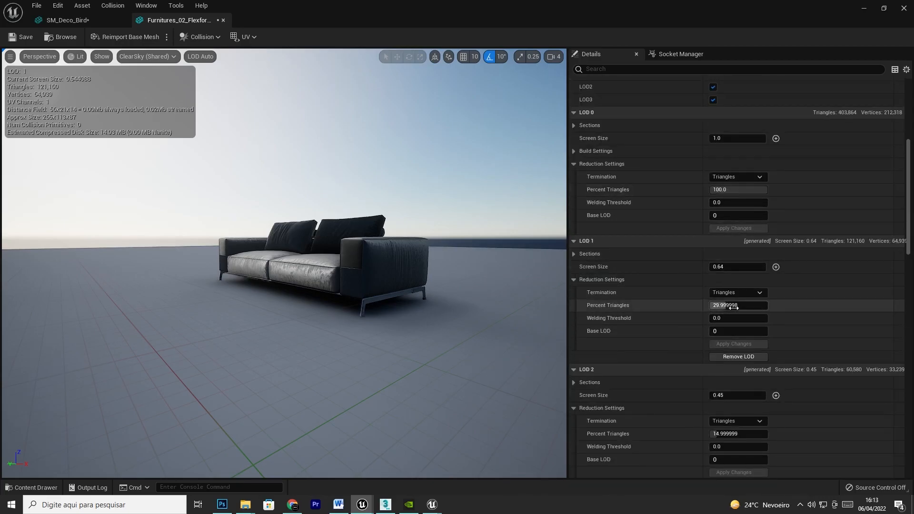
scroll(730, 319, "down", 2)
scroll(740, 386, "down", 4)
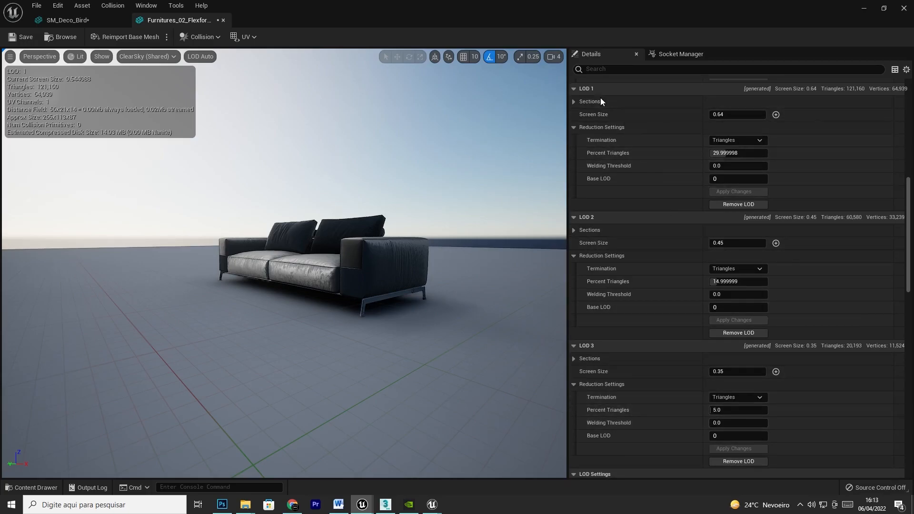
scroll(682, 184, "up", 3)
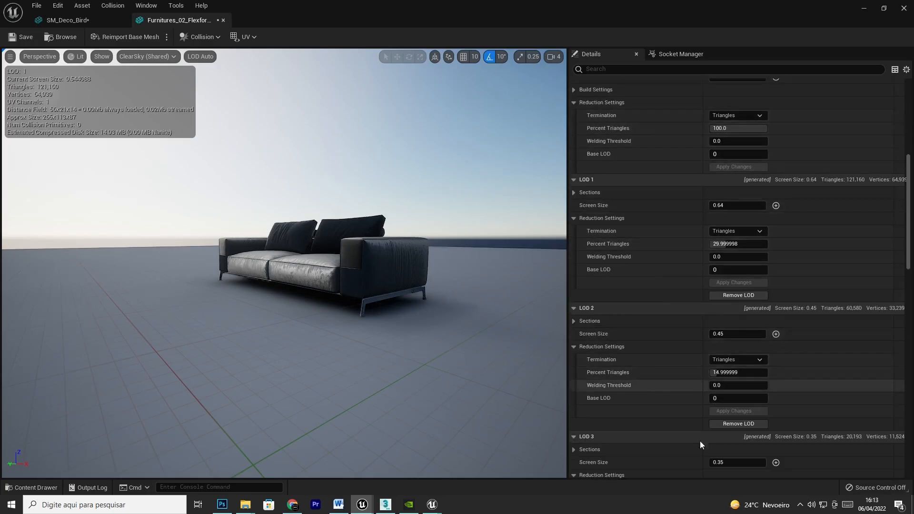
scroll(734, 270, "down", 1)
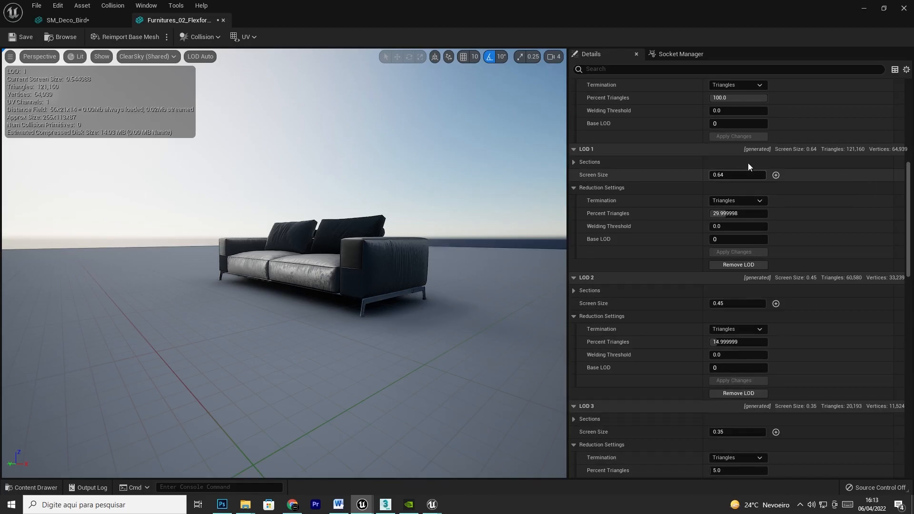
scroll(739, 138, "up", 1)
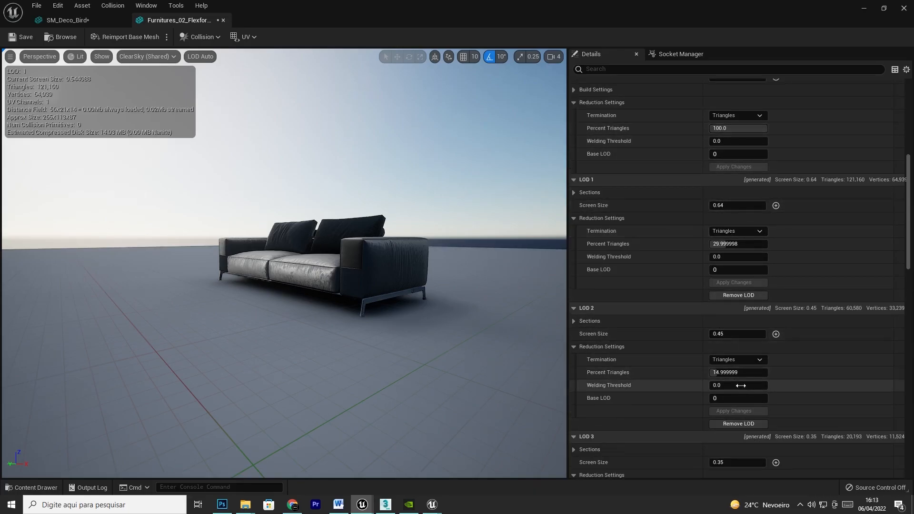
scroll(733, 366, "up", 3)
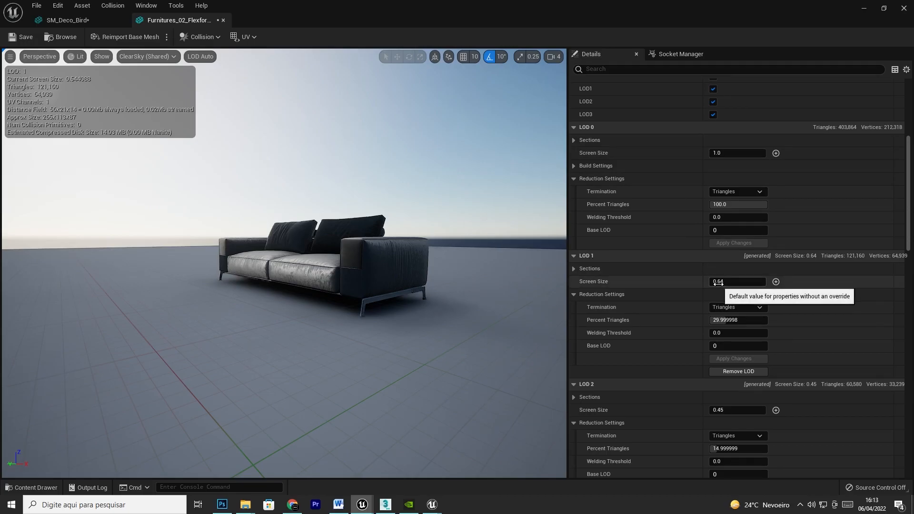
scroll(459, 267, "up", 4)
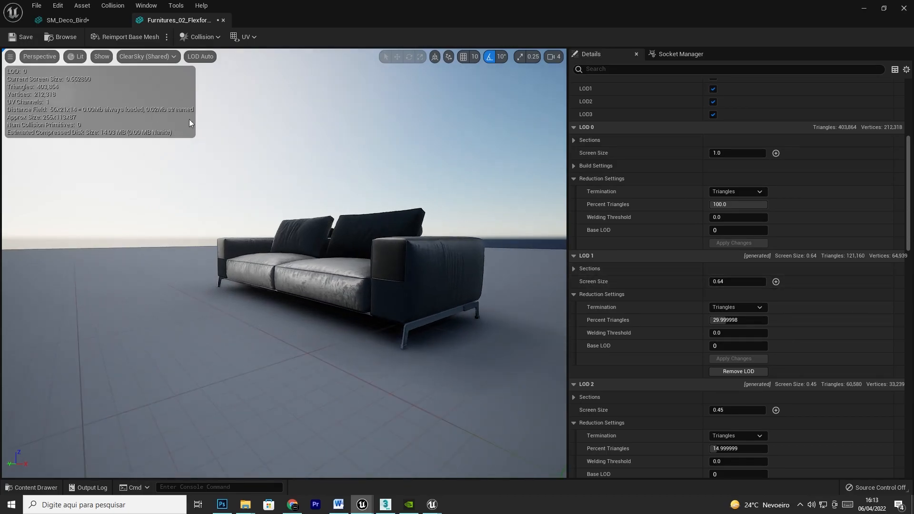
Step: Compare the sofa at increasing viewing distances with the Screen Size thresholds of LOD 1, LOD 2 and LOD 3
left_click_drag(459, 267, 469, 280)
scroll(735, 306, "down", 3)
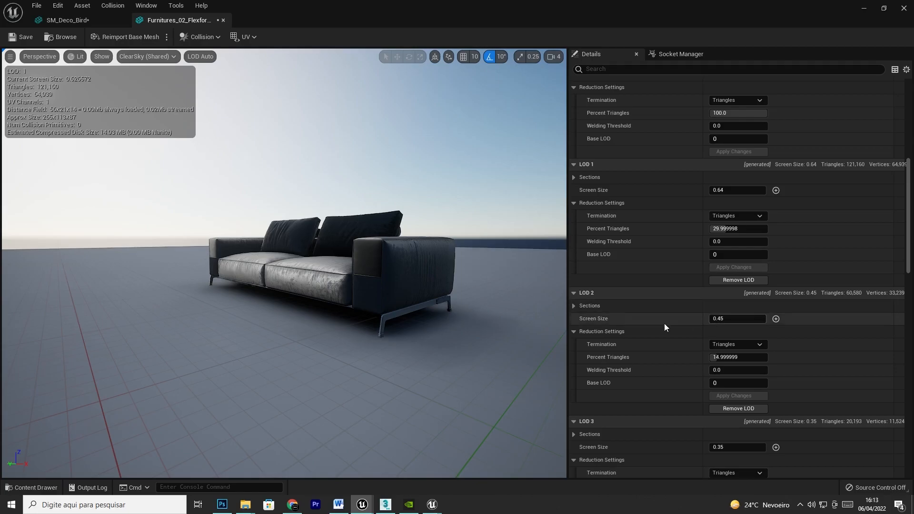
left_click_drag(469, 296, 471, 343)
scroll(750, 348, "down", 5)
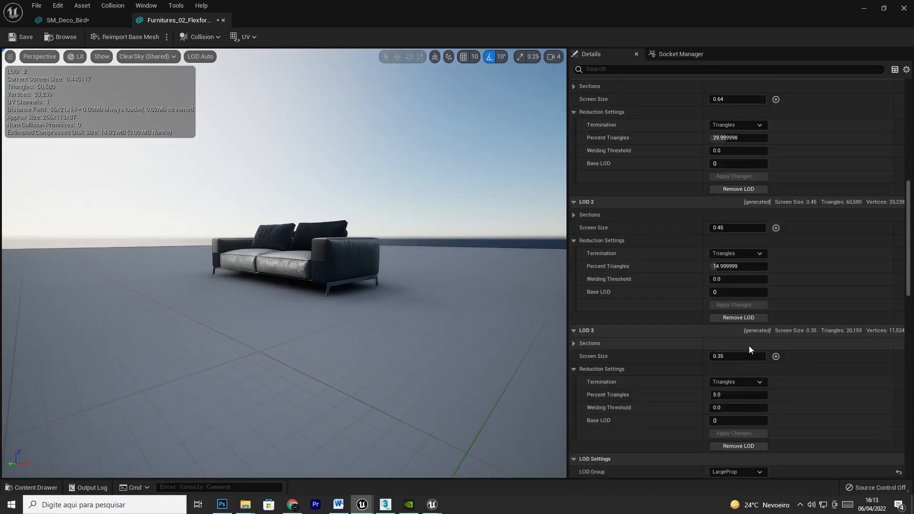
left_click_drag(406, 238, 418, 278)
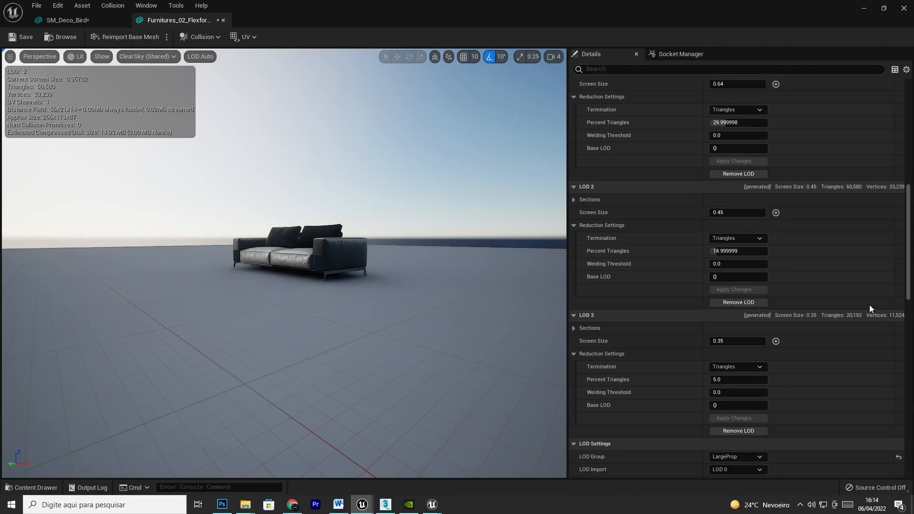
mouse_move(449, 274)
left_mouse_down()
mouse_move(449, 287)
mouse_move(448, 272)
left_mouse_up()
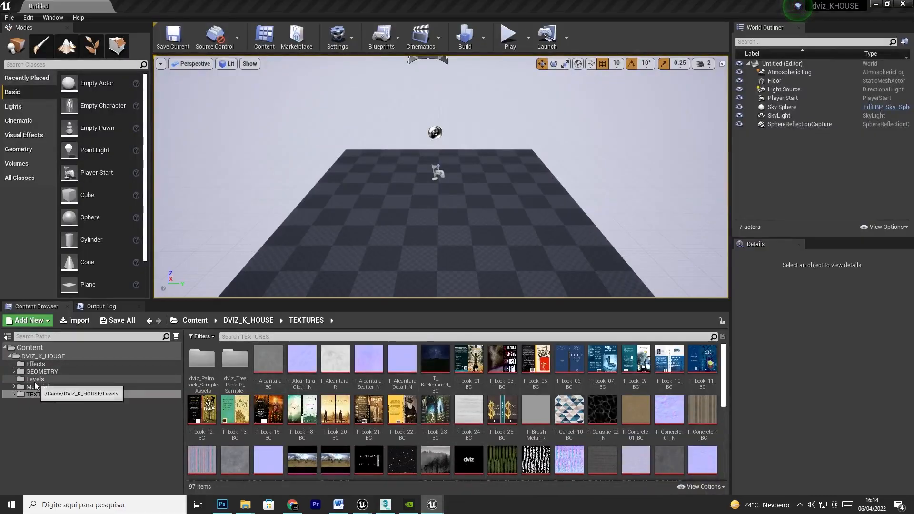
Step: Open the Dviz_K_House_a_MainMap level from the Levels folder of DVIZ_K_HOUSE
left_click(35, 379)
double_click(202, 363)
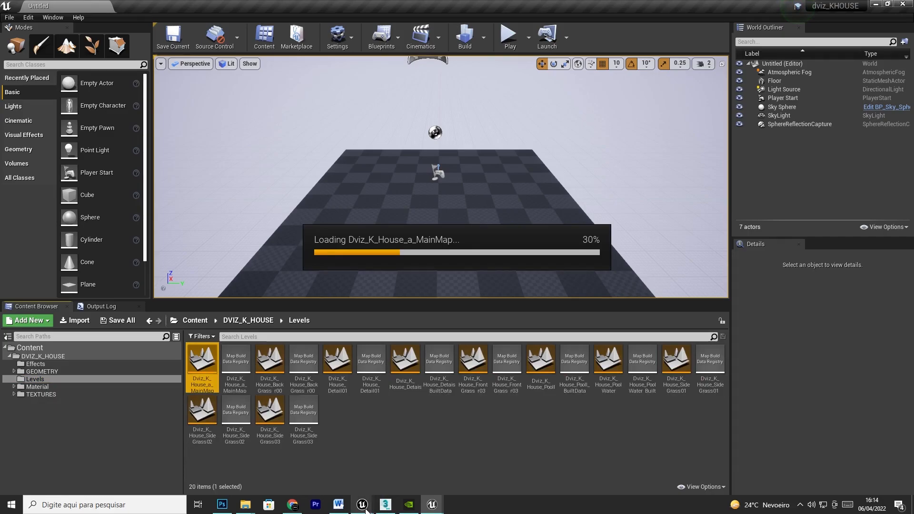
Step: Switch to the sofa's mesh editor, view the sofa from closer up and close the mesh editor
mouse_move(366, 511)
left_click(413, 464)
left_click_drag(446, 236, 370, 220)
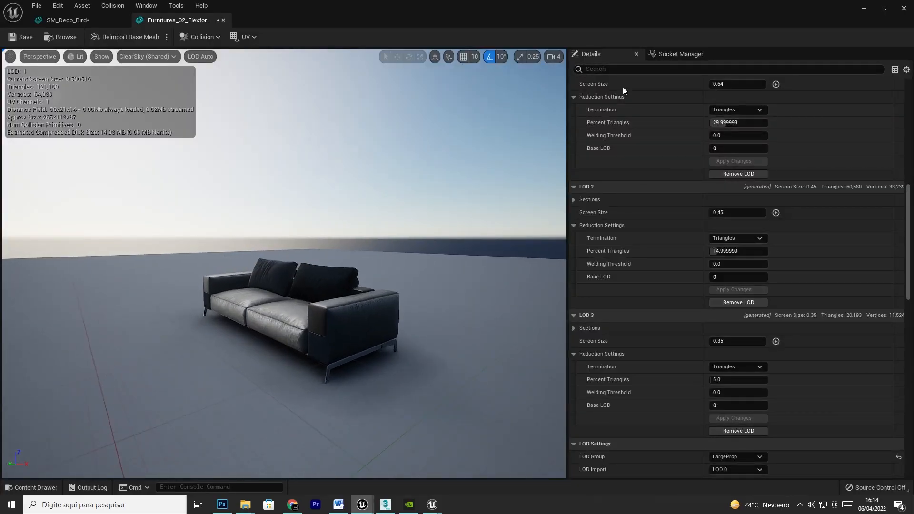
left_click(904, 8)
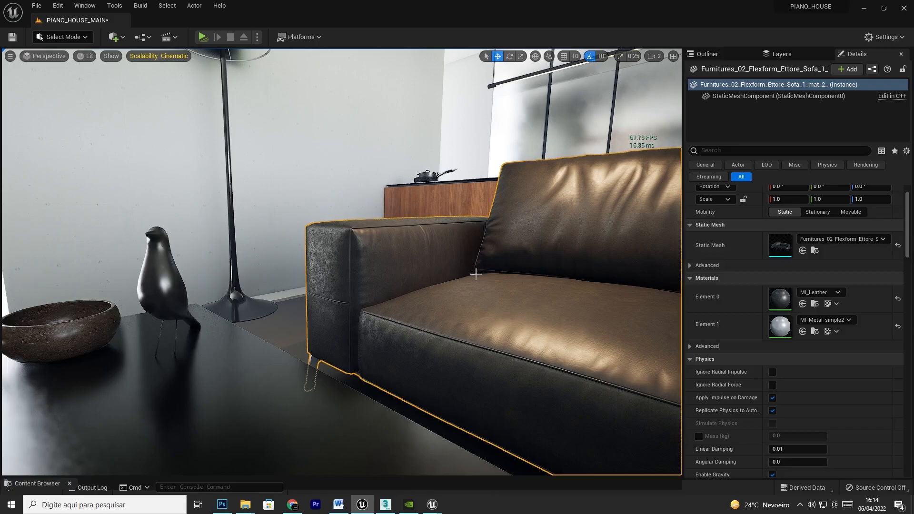
Step: Set the PIANO_HOUSE_MAIN viewport to Wireframe and view the living room and the gravel outside
right_click_drag(477, 274, 494, 278)
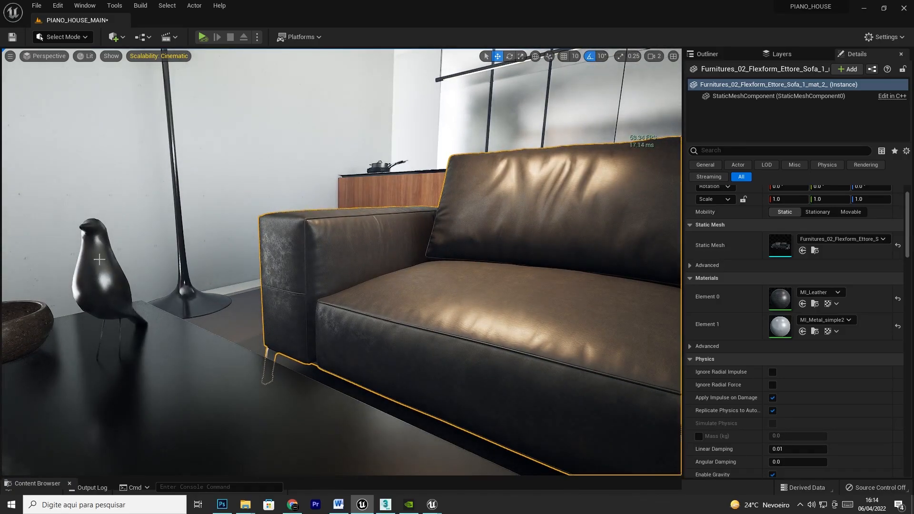
right_click_drag(106, 266, 32, 268)
mouse_move(134, 285)
right_mouse_down()
mouse_move(134, 274)
mouse_move(134, 284)
right_mouse_up()
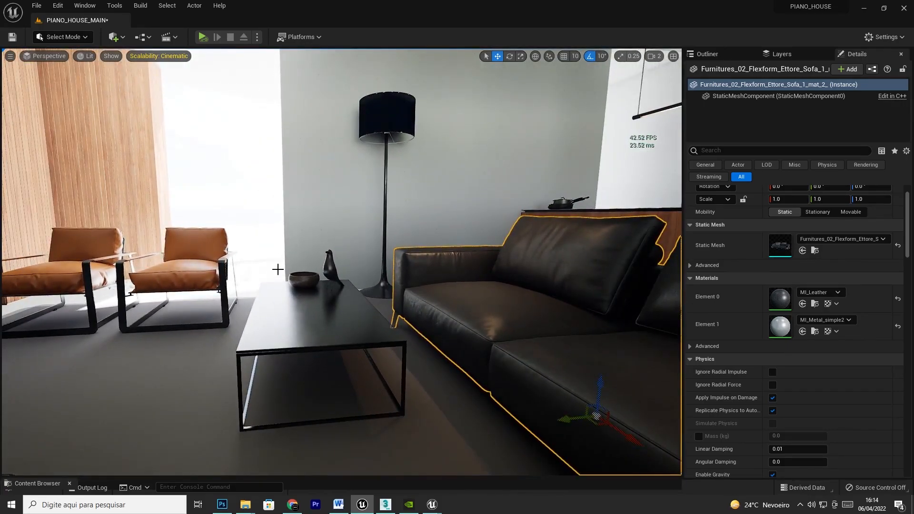
right_click_drag(357, 302, 354, 300)
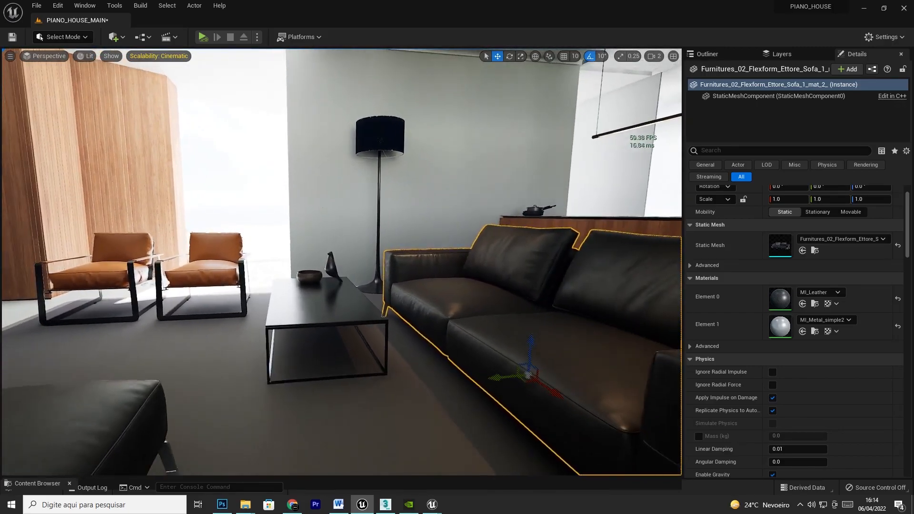
left_click(87, 56)
left_click(116, 103)
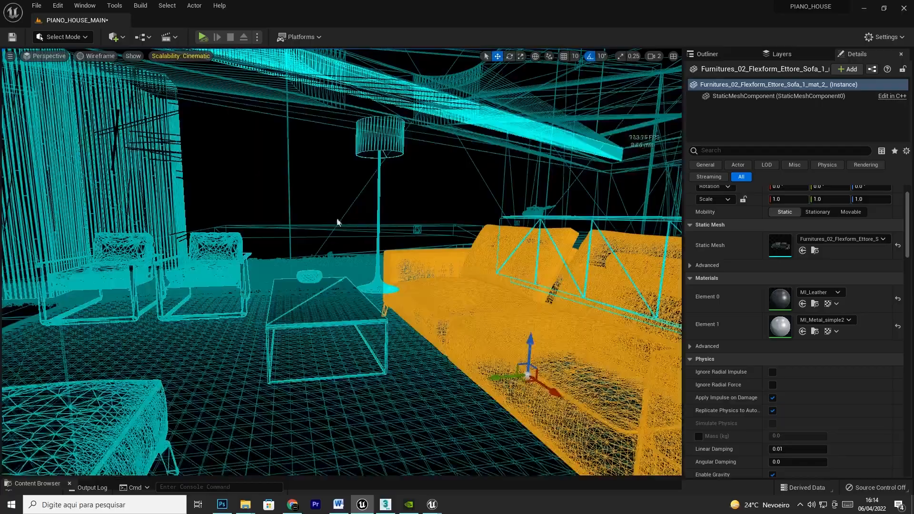
right_click_drag(359, 273, 322, 265)
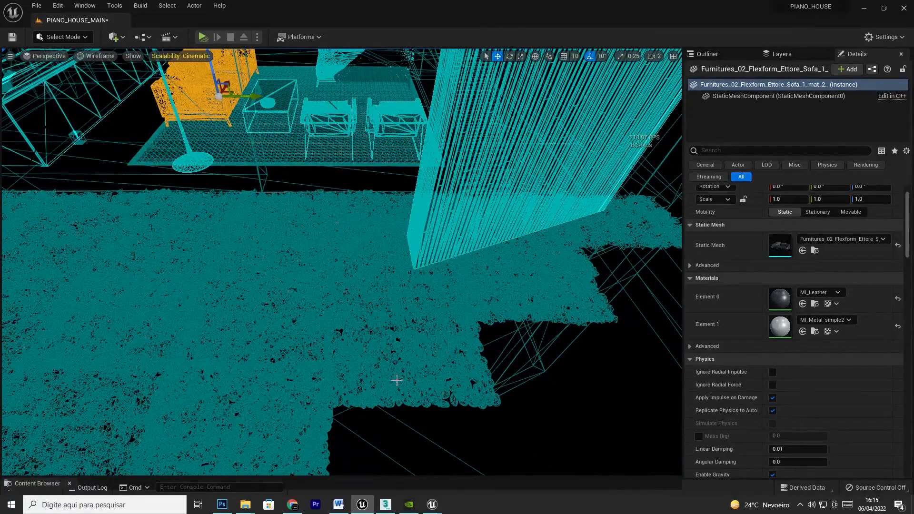
Step: Check the dviz_KHOUSE level's loading and select the gravel patch SM_Gravel_38 in PIANO_HOUSE_MAIN
mouse_move(432, 504)
mouse_move(468, 467)
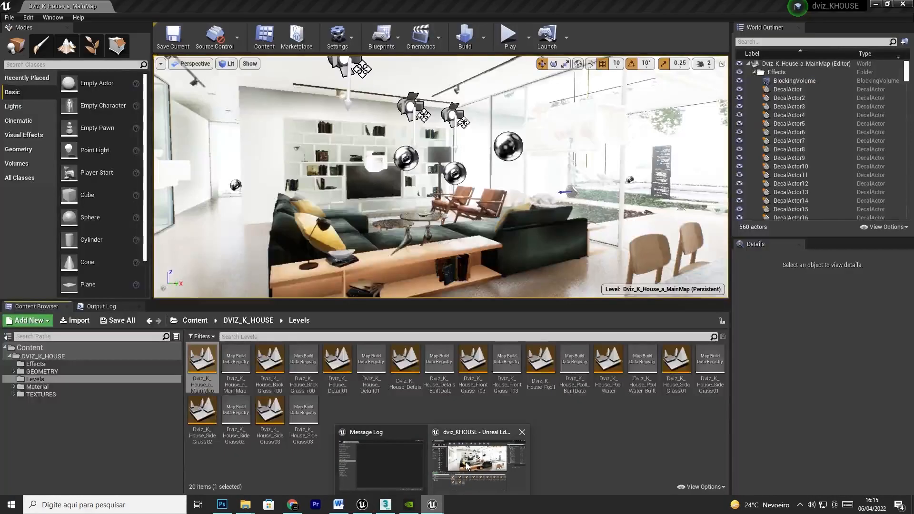
left_click(328, 298)
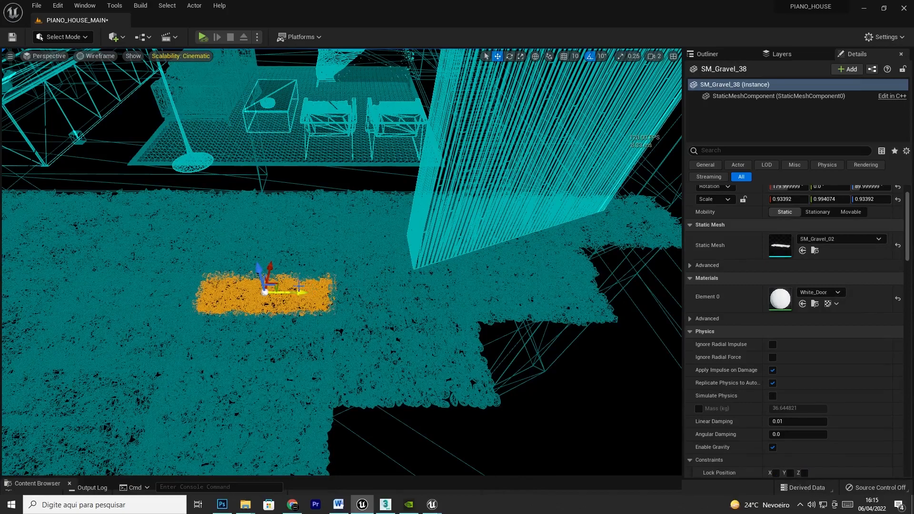
Step: Switch to the dviz_KHOUSE project and examine its house and furniture meshes in Wireframe view mode
mouse_move(432, 504)
left_click(475, 476)
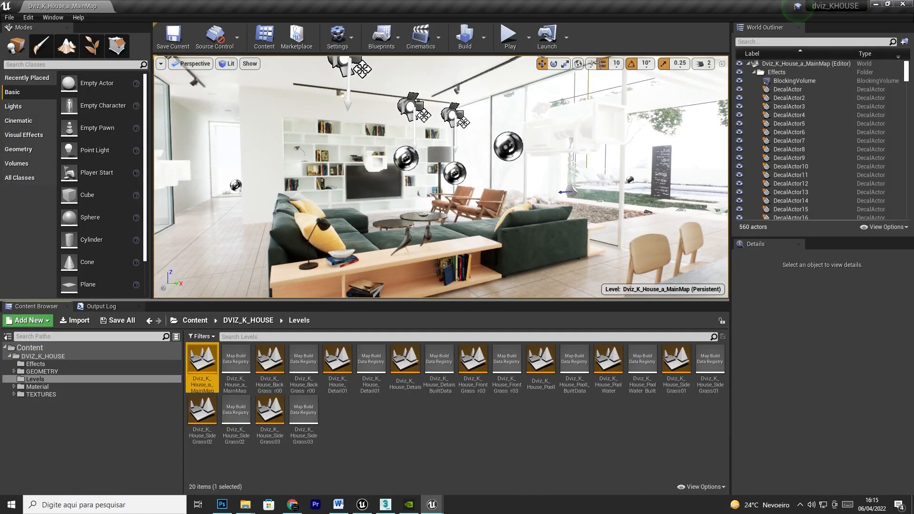
mouse_move(222, 504)
mouse_move(363, 504)
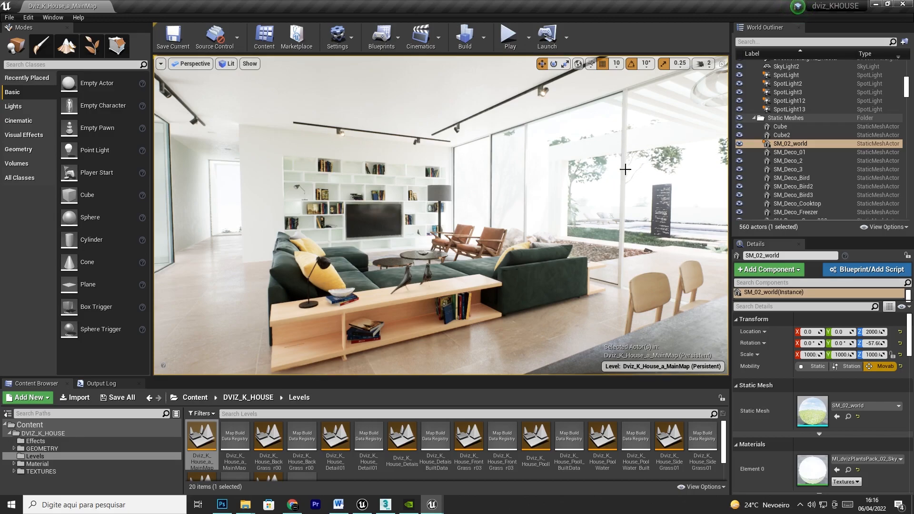
left_click(227, 63)
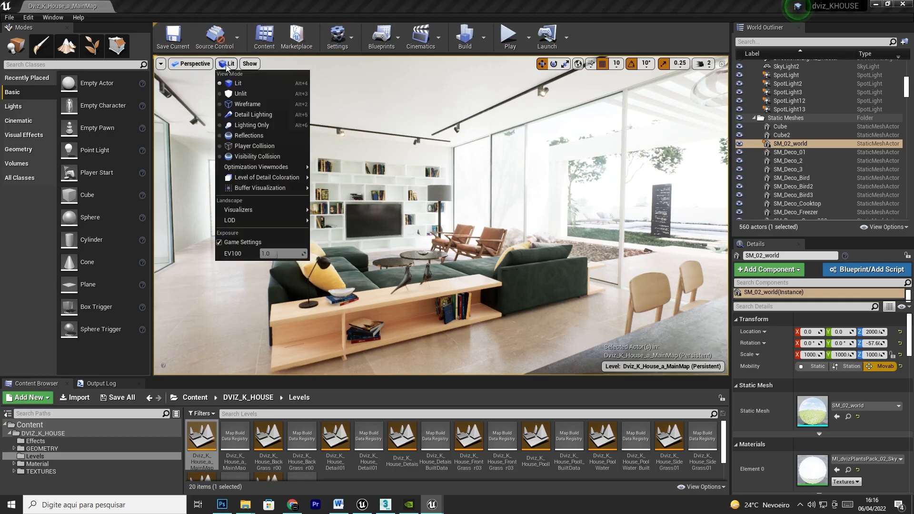
left_click(249, 105)
right_click_drag(457, 249, 474, 288)
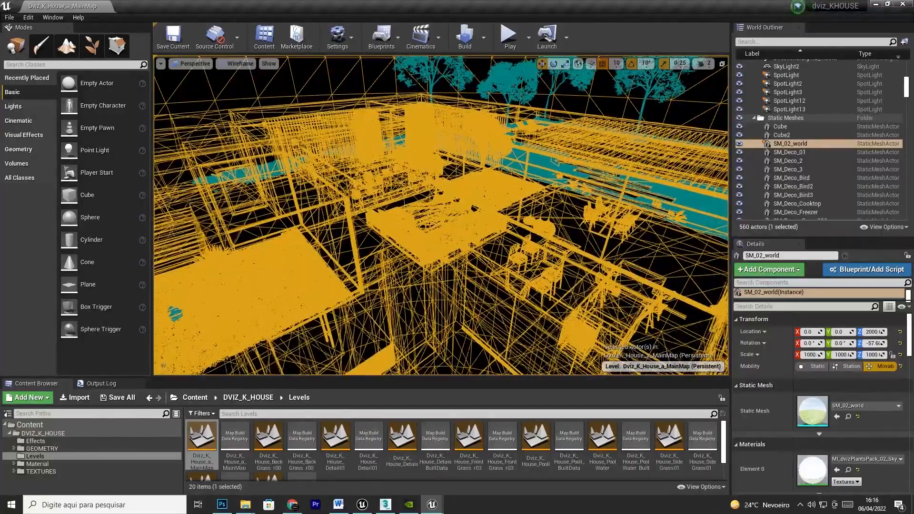
right_click_drag(474, 287, 470, 273)
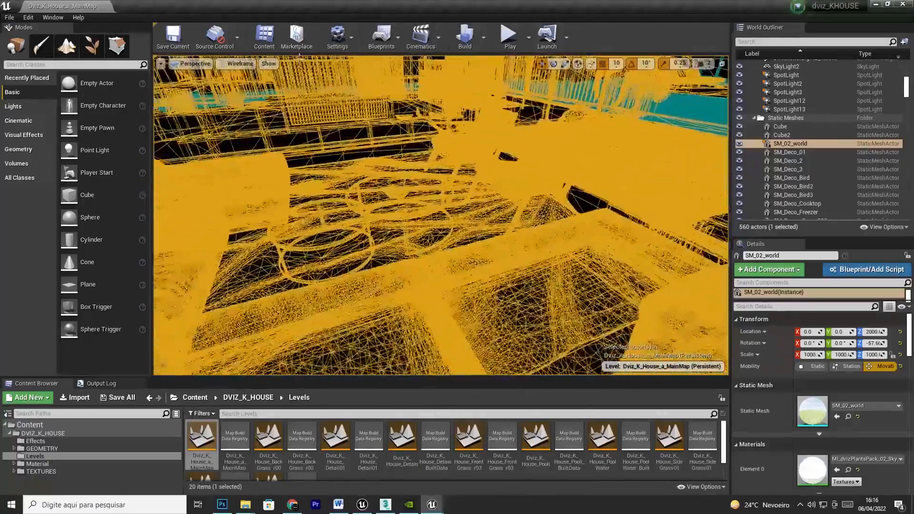
Step: Compare the dviz_KHOUSE dining area in Lit and Wireframe view modes and examine the garden's wireframe
left_click(240, 63)
left_click(259, 89)
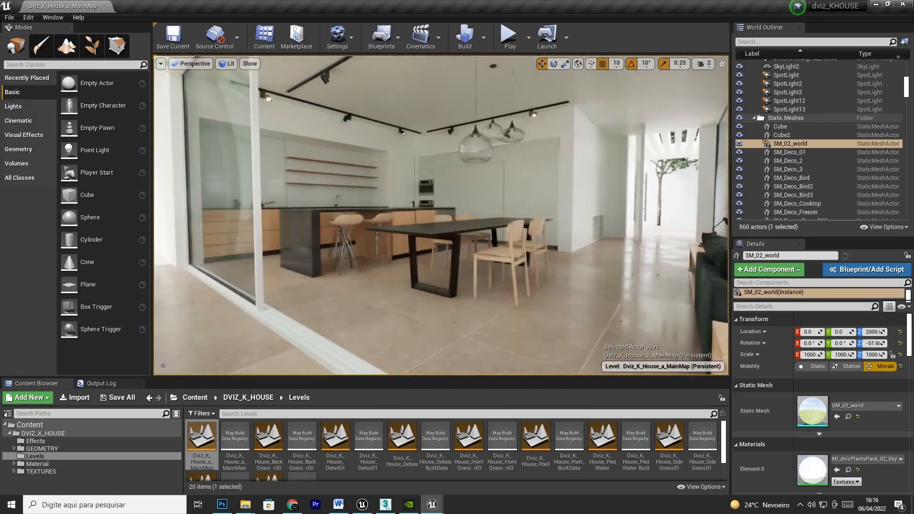
left_click(226, 64)
left_click(242, 105)
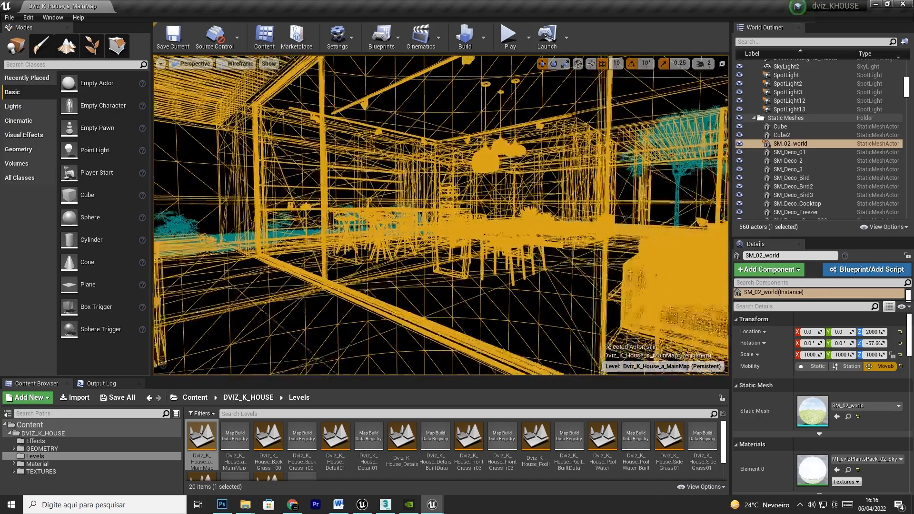
scroll(430, 193, "down", 3)
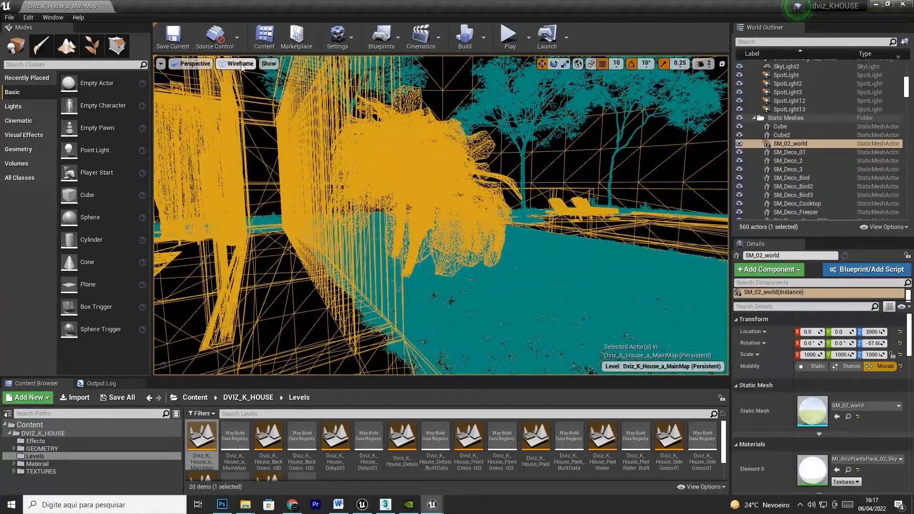
Step: Set the dviz_KHOUSE viewport to Lit and view the lawn and palm beside the house
left_click(240, 64)
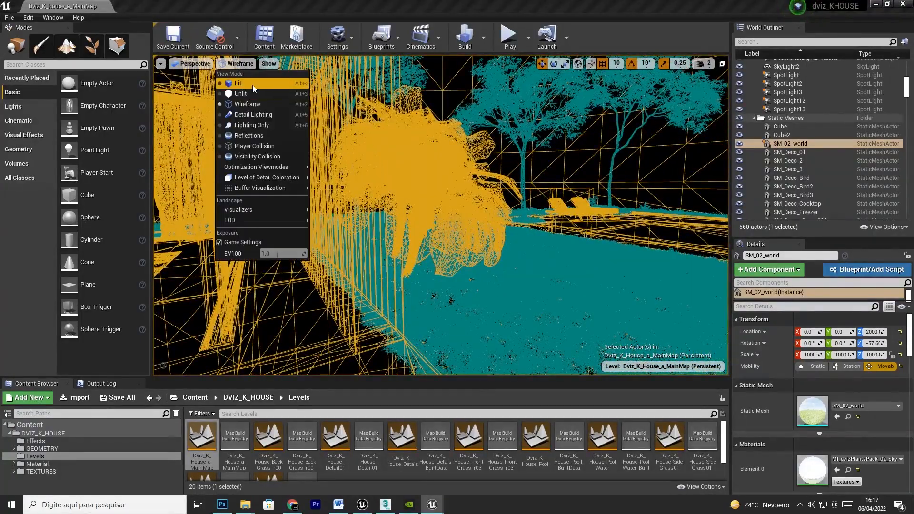
left_click(253, 97)
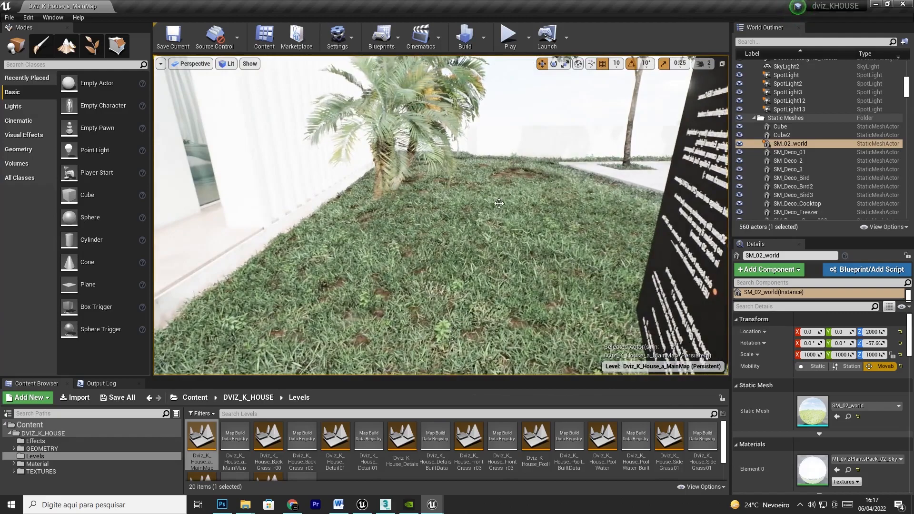
mouse_move(363, 156)
right_mouse_down()
mouse_move(204, 154)
mouse_move(360, 154)
mouse_move(346, 151)
right_mouse_up()
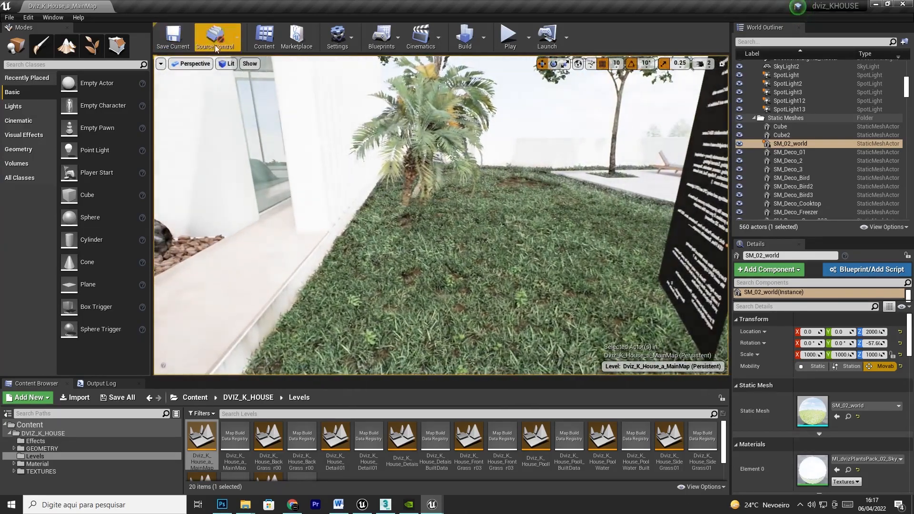
Step: Examine the mesh density of the garden's grass, palms and trees in Wireframe view mode
left_click(227, 64)
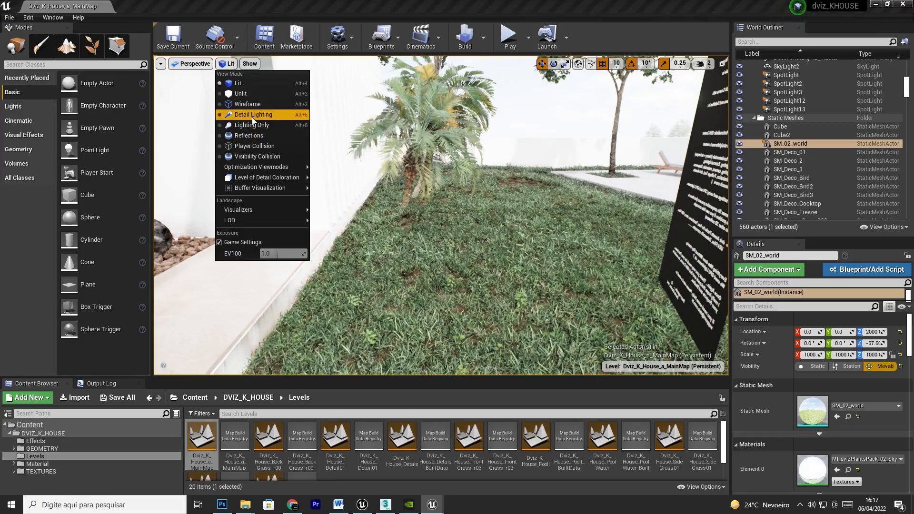
left_click(253, 105)
right_click_drag(492, 198, 499, 277)
key("w")
key("s")
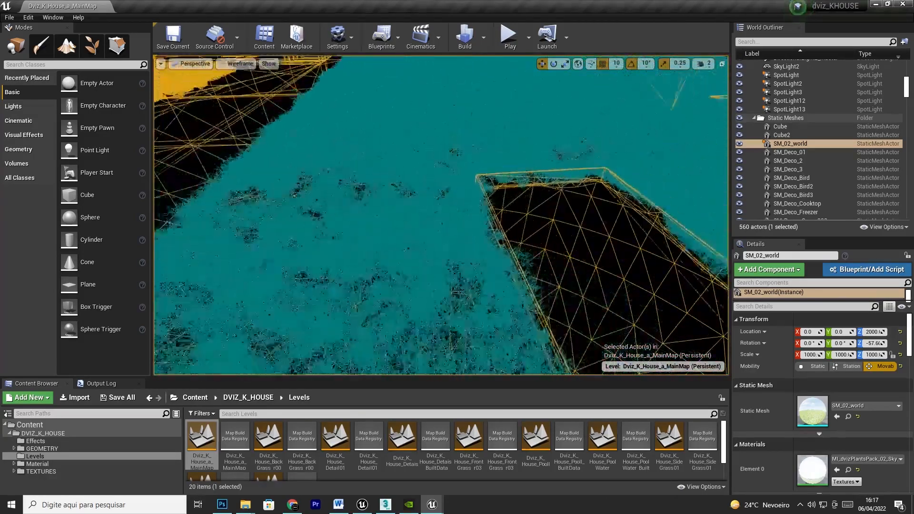
key("s")
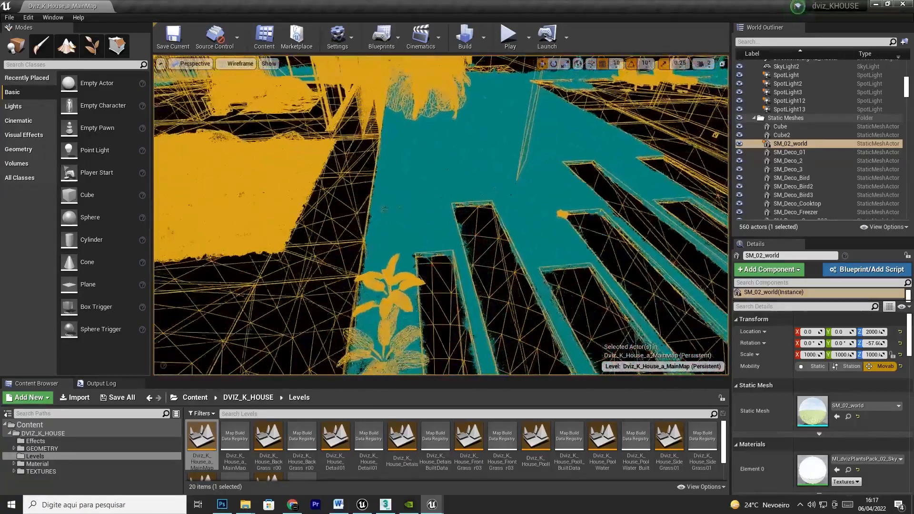
key("w")
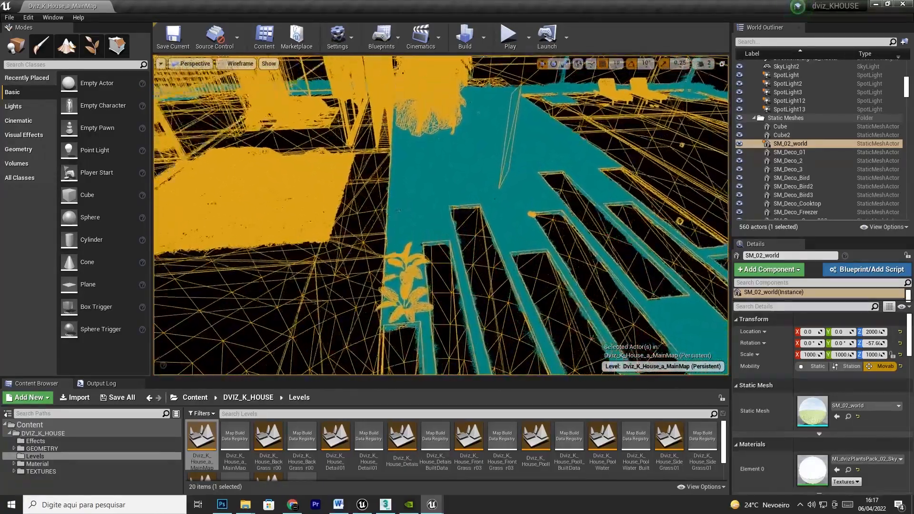
key("w")
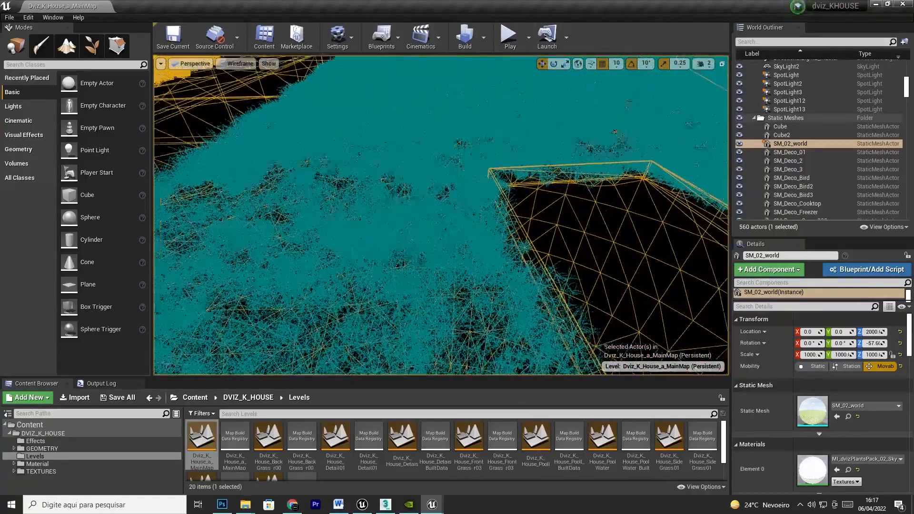
right_click_drag(441, 215, 441, 143)
key("w")
key("w")
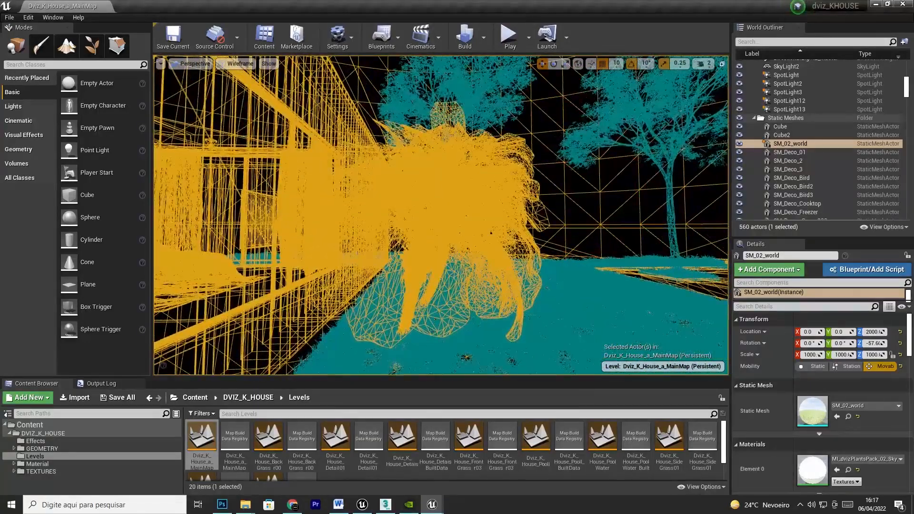
key("w")
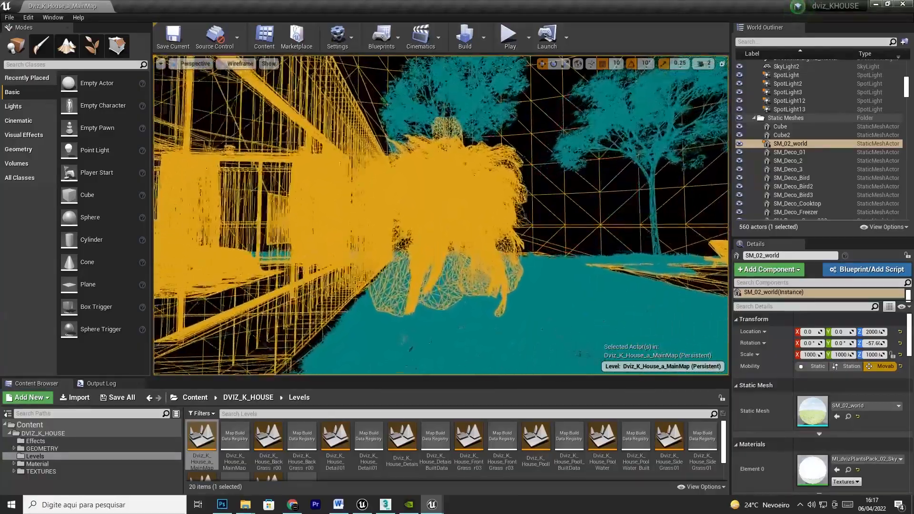
key("w")
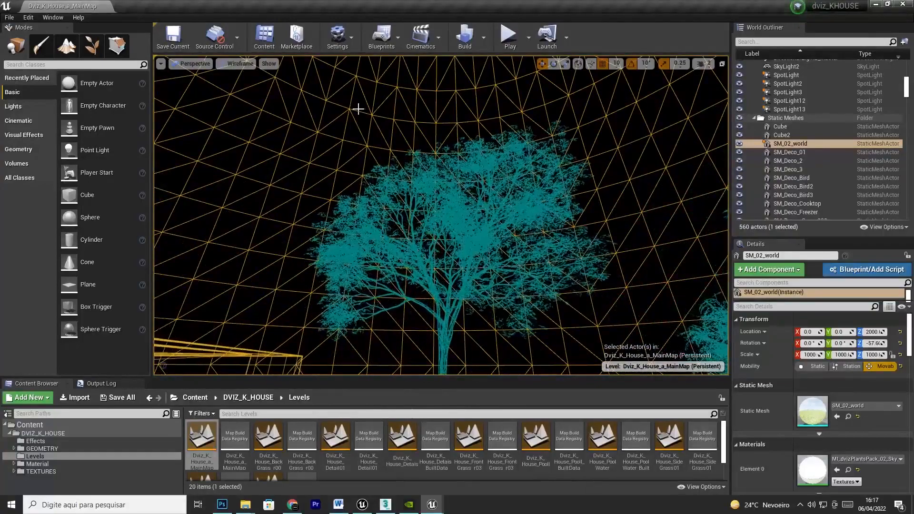
Step: Return the viewport to Lit, enable the FPS display and bring the living room into view
left_click(234, 63)
left_click(242, 74)
right_click_drag(243, 74, 286, 81)
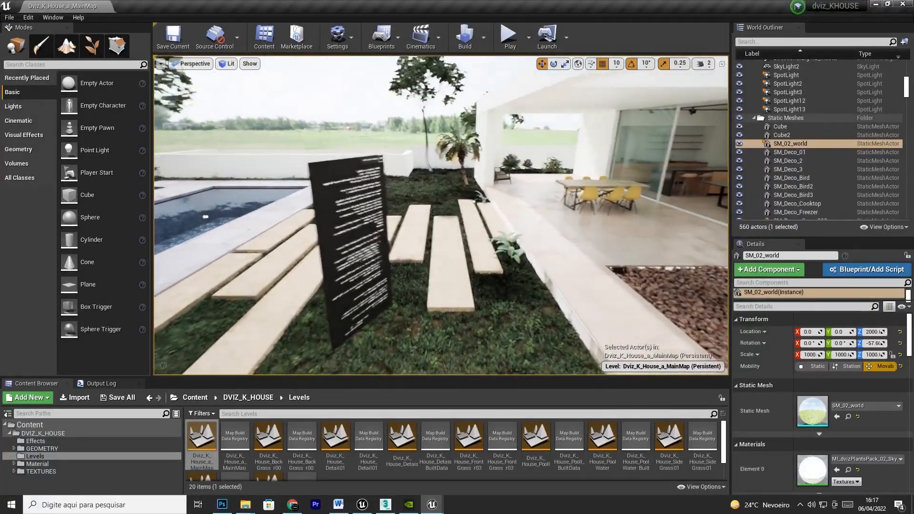
key("w")
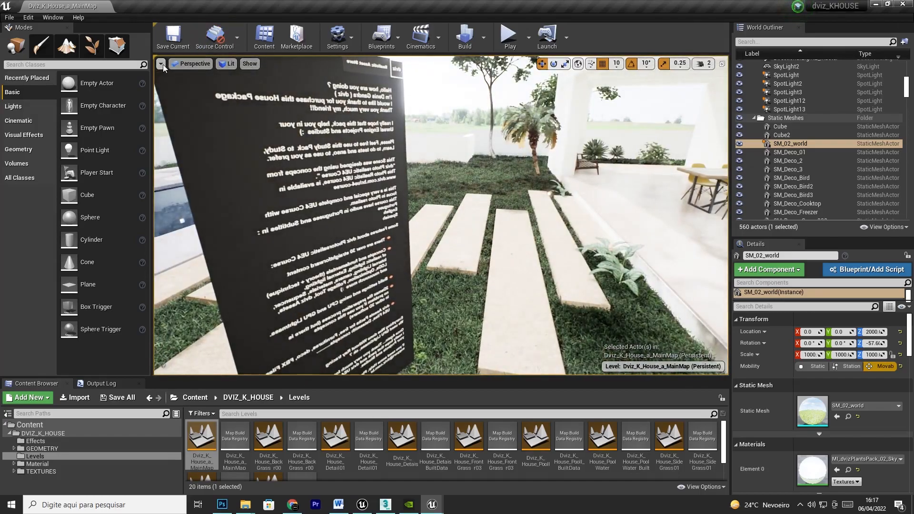
left_click(161, 63)
left_click(179, 104)
key("w")
right_click_drag(684, 119, 831, 120)
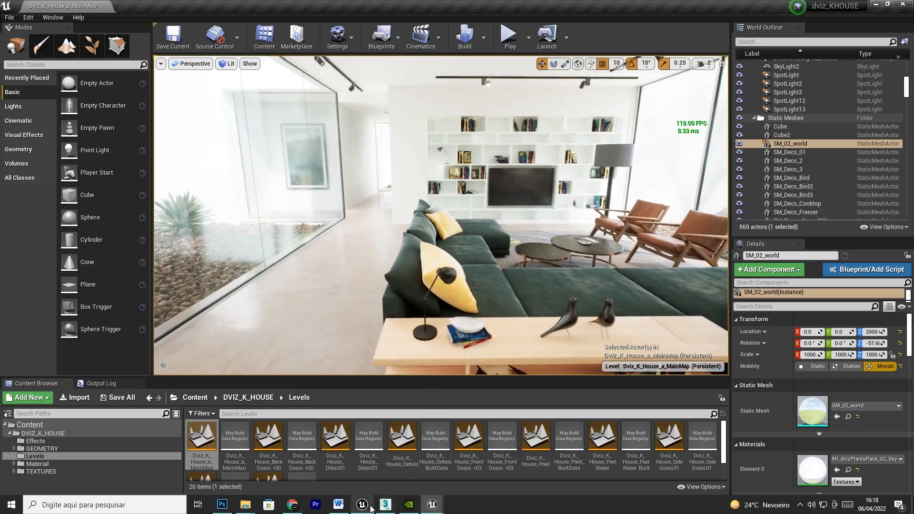
Step: Compare the frame rate of the PIANO_HOUSE and dviz_KHOUSE projects, ending in PIANO_HOUSE
left_click(363, 505)
mouse_move(412, 286)
right_mouse_down()
mouse_move(415, 311)
mouse_move(410, 294)
right_mouse_up()
key("s")
key("w")
left_click(431, 504)
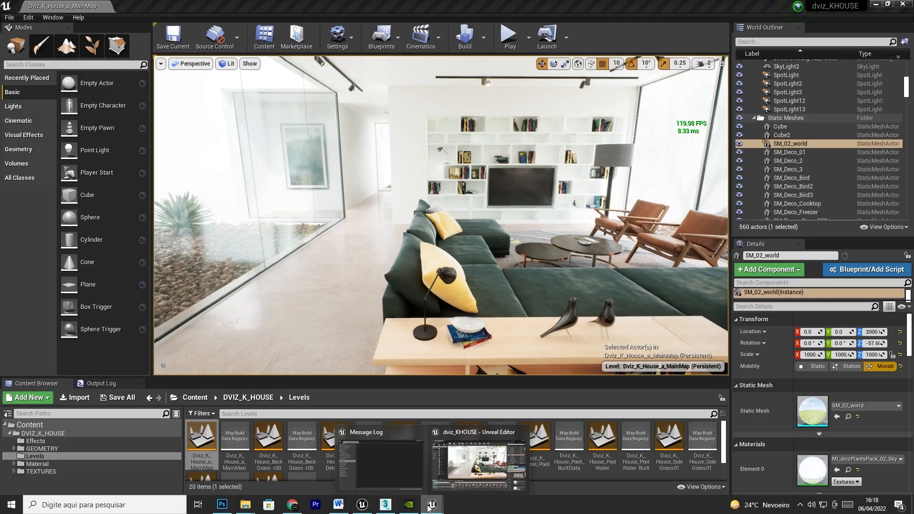
left_click(362, 505)
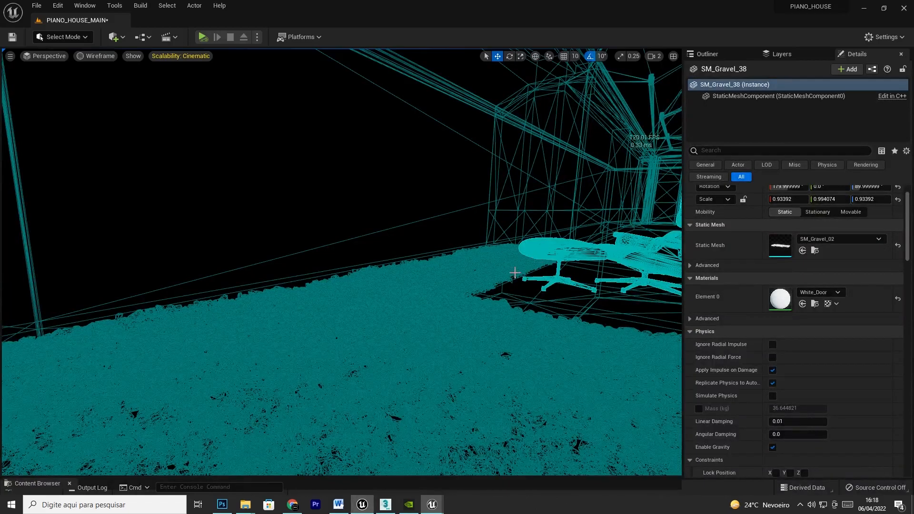
Step: Inspect the SM_Gravel_01 mesh of the gravel patch by the chairs at camera speed 2, and close its editor
left_click(481, 313)
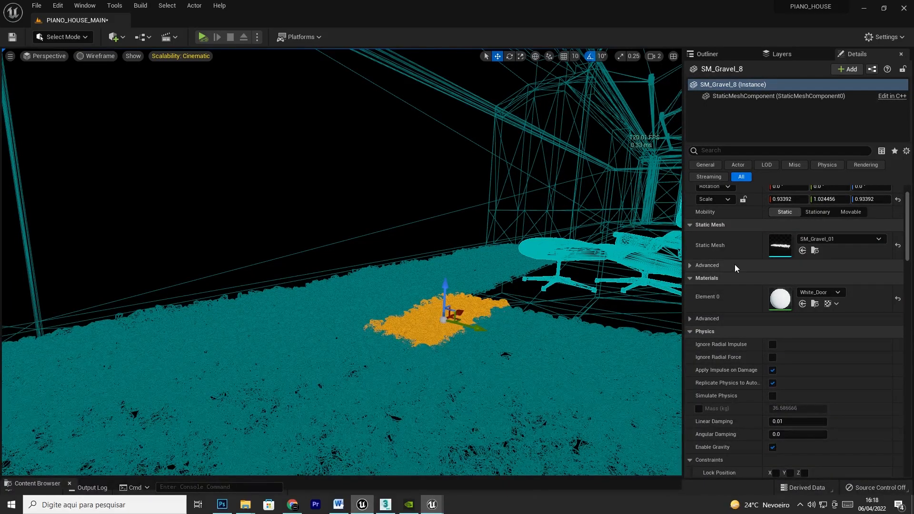
double_click(780, 245)
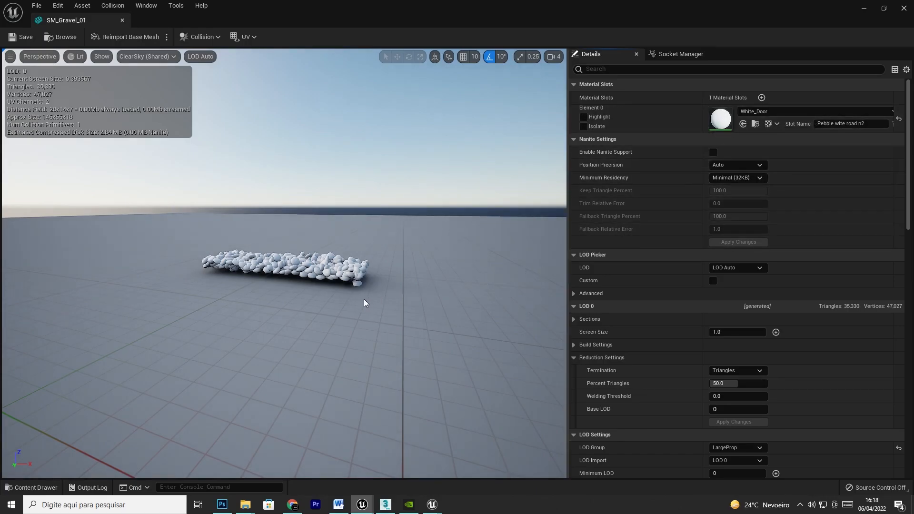
mouse_move(374, 241)
right_mouse_down()
mouse_move(373, 333)
mouse_move(373, 241)
right_mouse_up()
left_click(561, 59)
right_click_drag(362, 163, 362, 172)
left_click(555, 57)
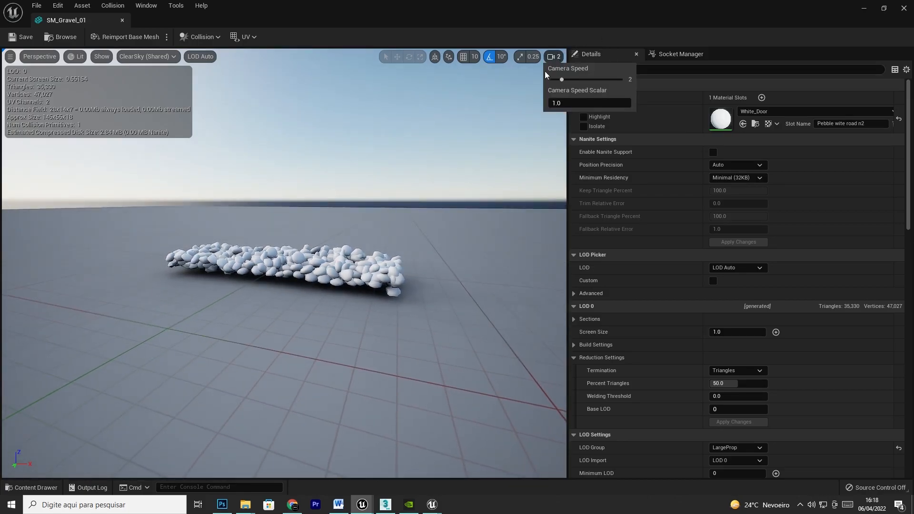
right_click_drag(273, 164, 311, 305)
left_click(906, 9)
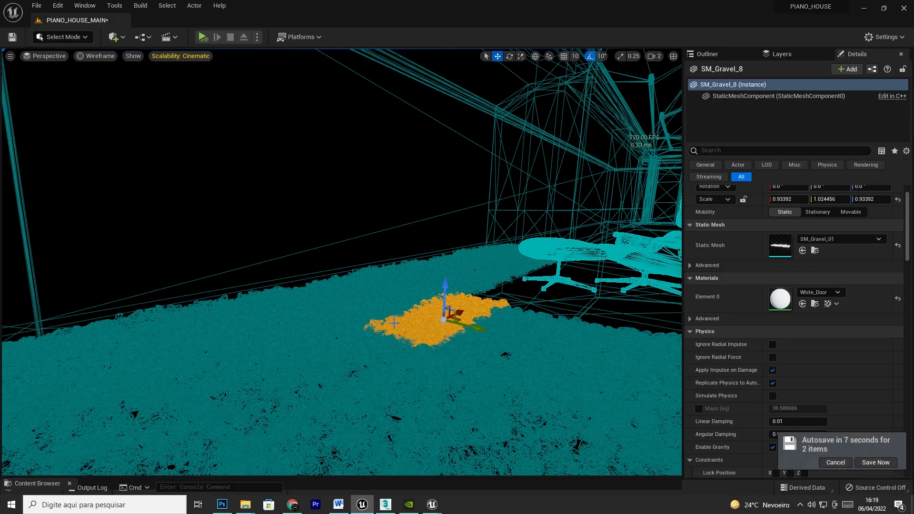
Step: Set the PIANO_HOUSE viewport to Lit and check the Nanite settings of the footstool's mesh Furnitures_02_Object036
left_click(103, 56)
left_click(105, 80)
left_click(522, 245)
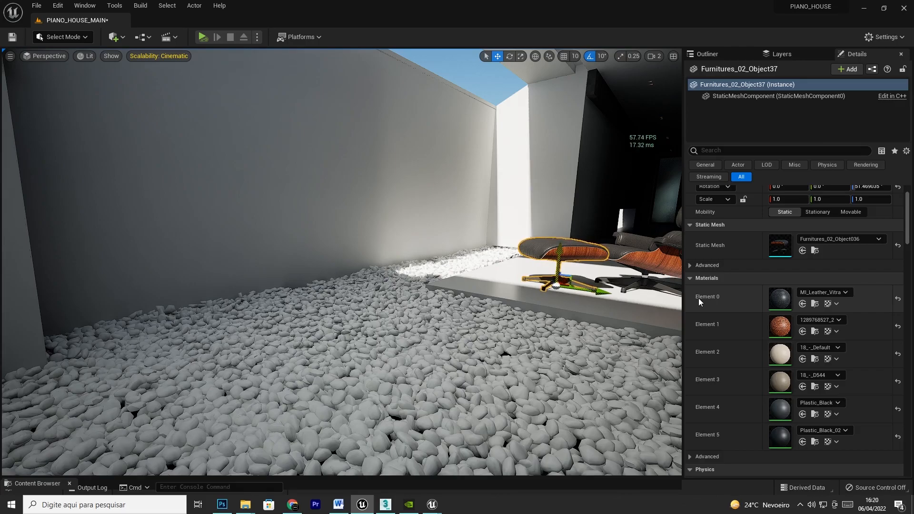
double_click(777, 242)
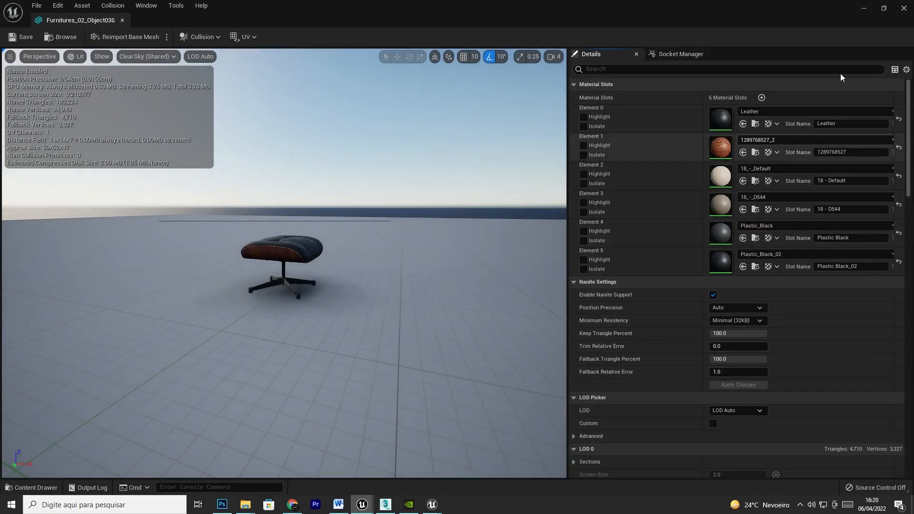
left_click(905, 8)
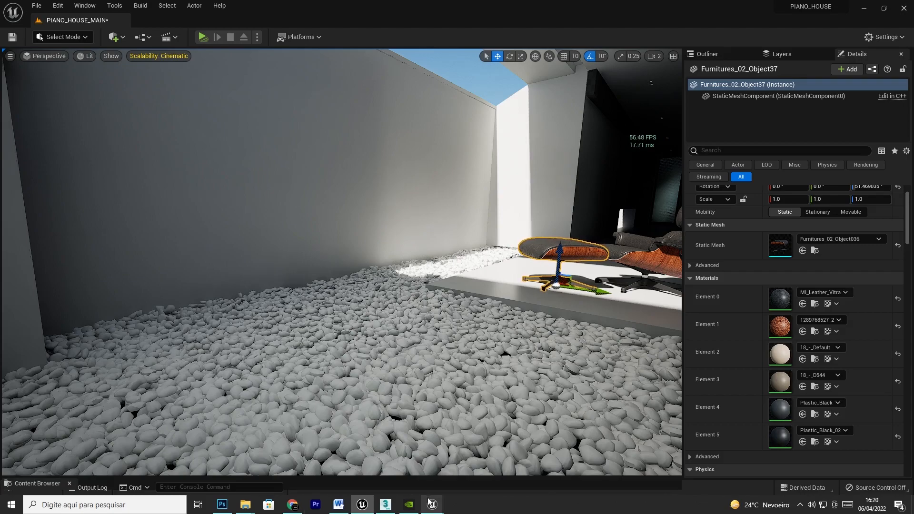
Step: Switch to the dviz_KHOUSE project, set the camera speed to 3 and view the palm beside the lawn
mouse_move(431, 504)
left_click(477, 460)
right_click_drag(493, 261, 681, 258)
key("w")
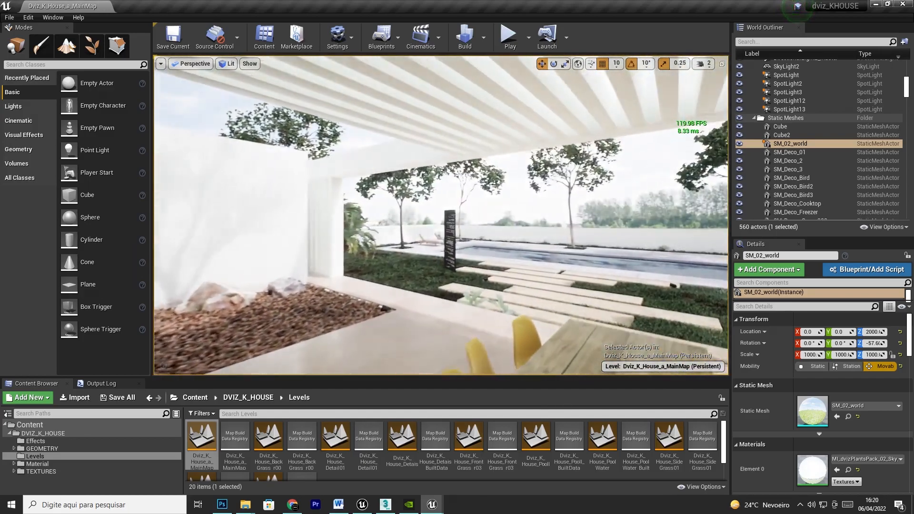
left_click(704, 63)
right_click_drag(562, 176, 504, 178)
key("w")
mouse_move(605, 141)
right_mouse_down()
mouse_move(588, 152)
mouse_move(605, 141)
right_mouse_up()
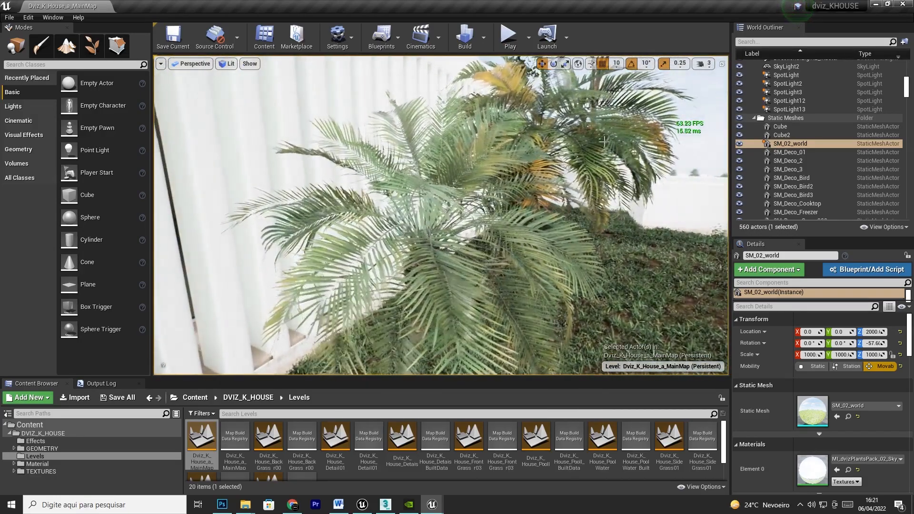
left_click(477, 215)
right_click_drag(476, 214, 497, 231)
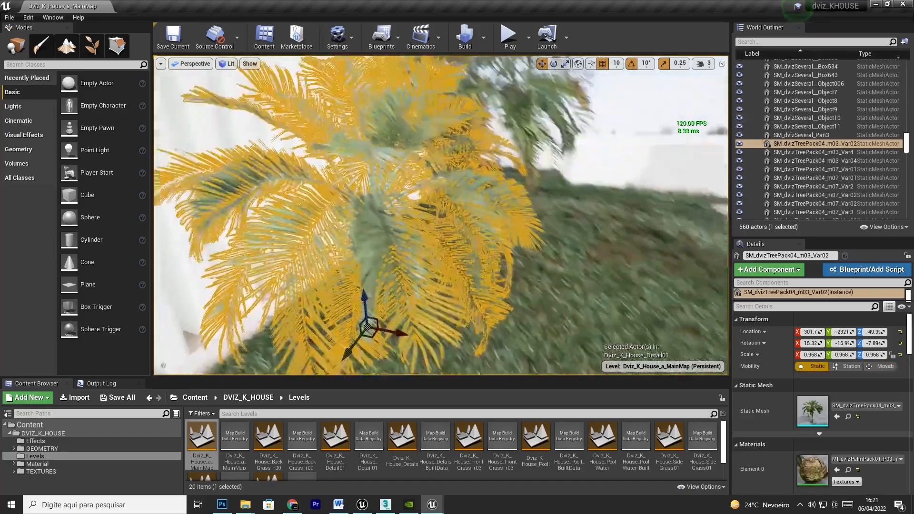
right_click_drag(608, 145, 608, 144)
left_click(171, 72)
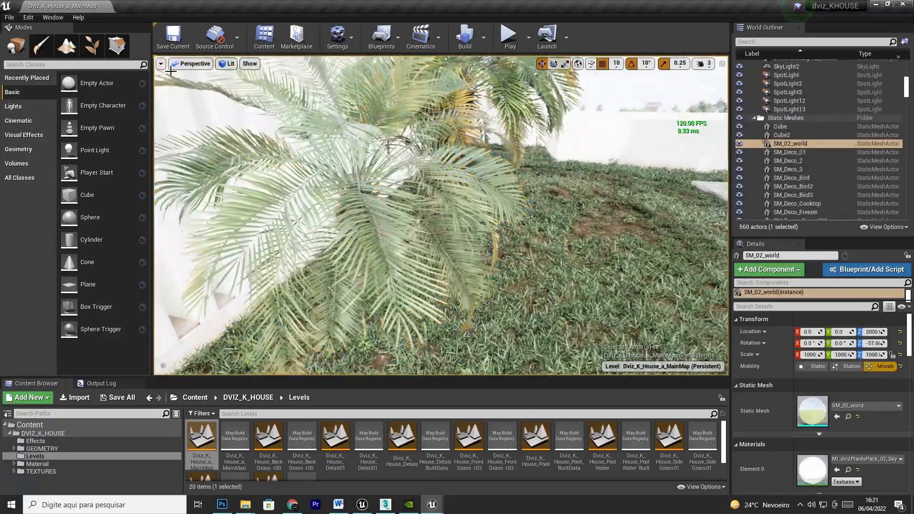
Step: Set the viewport's screen percentage to 160
left_click(161, 64)
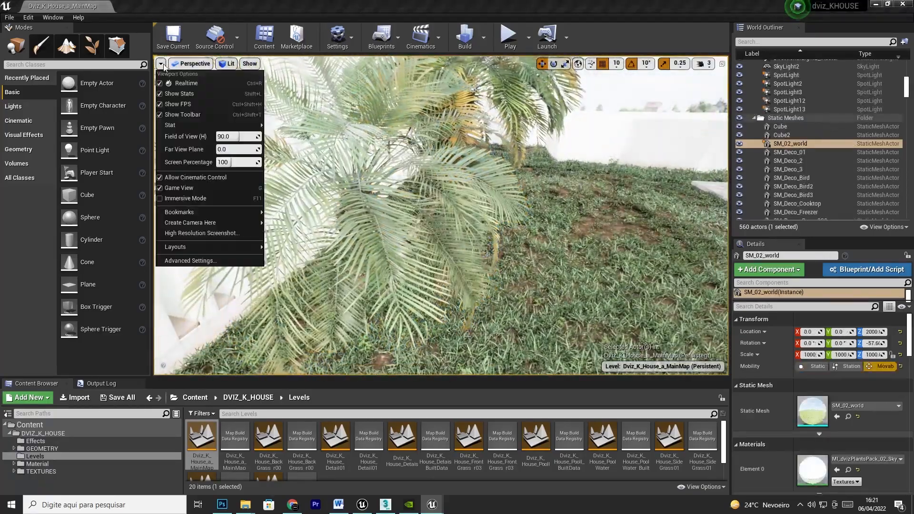
left_click(223, 163)
type("160")
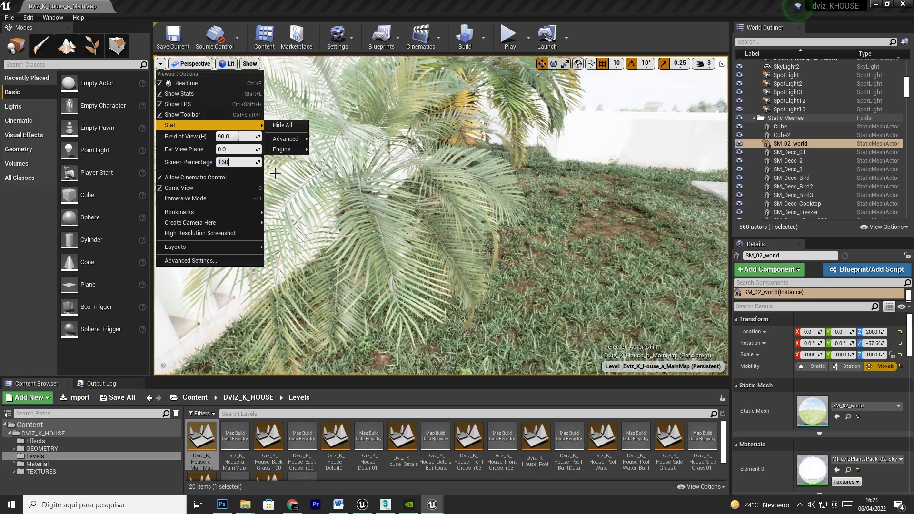
key("Return")
left_click(619, 103)
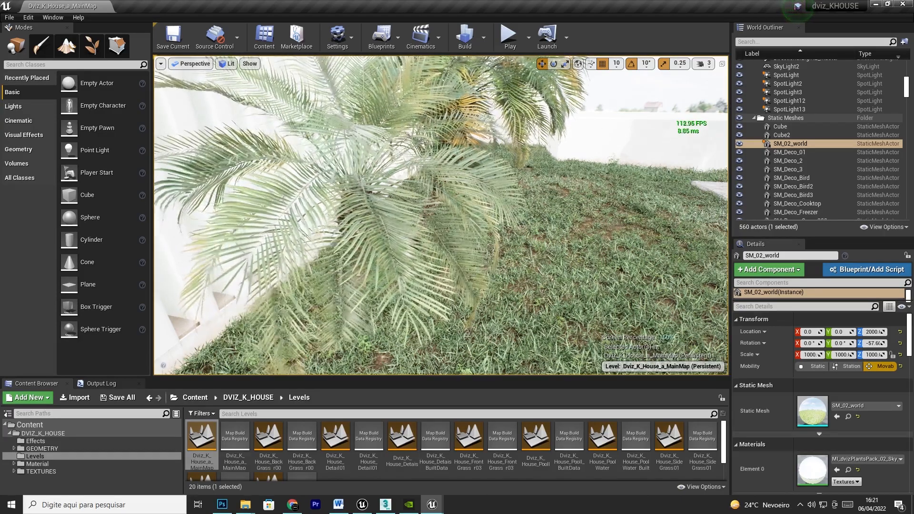
Step: Open the palm's Element 1 material instance MI_dvizPalmPack01_P03 and examine its texture parameters
left_click(395, 237)
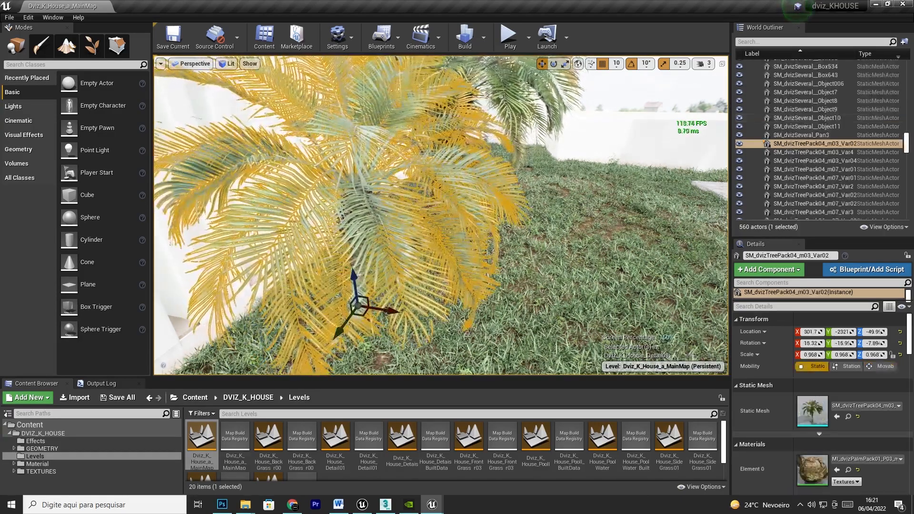
scroll(819, 409, "down", 5)
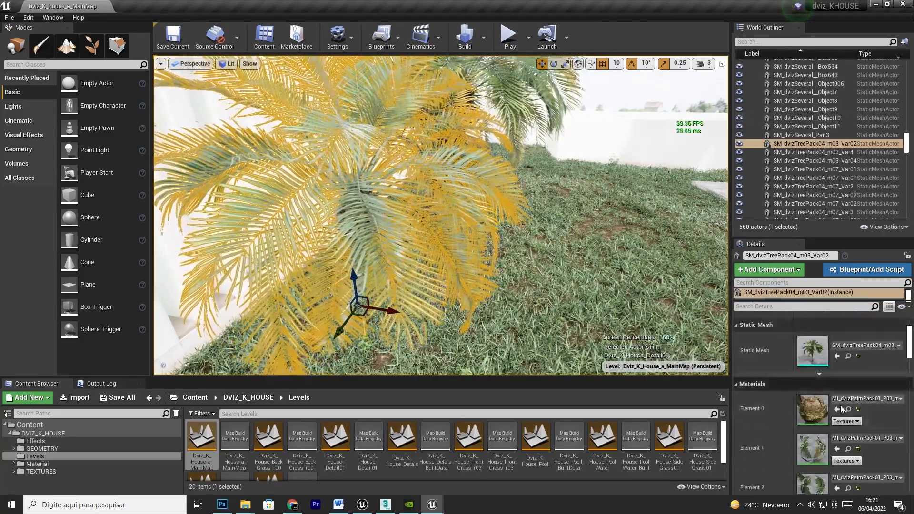
double_click(813, 402)
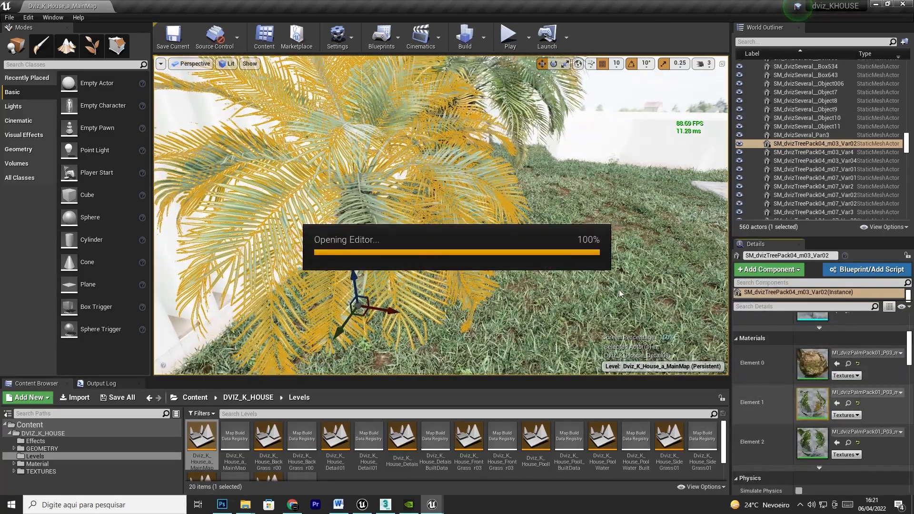
scroll(633, 244, "down", 10)
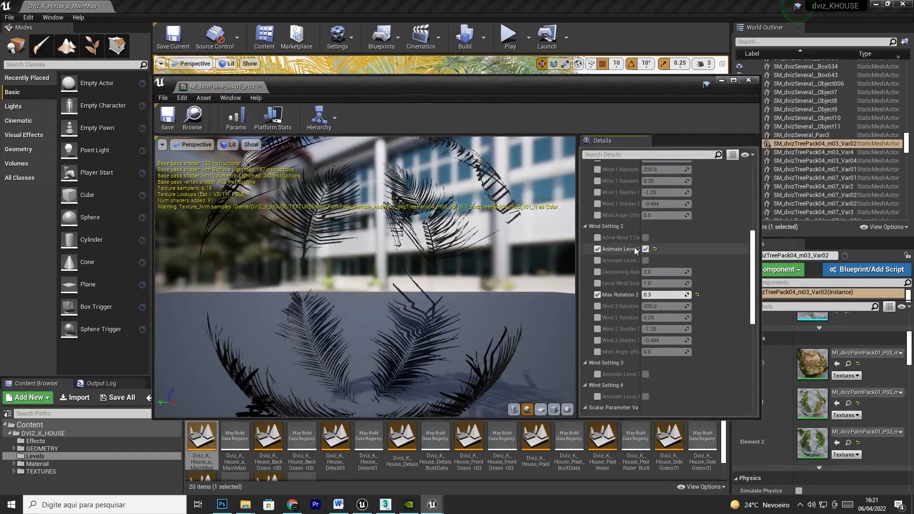
scroll(634, 247, "down", 10)
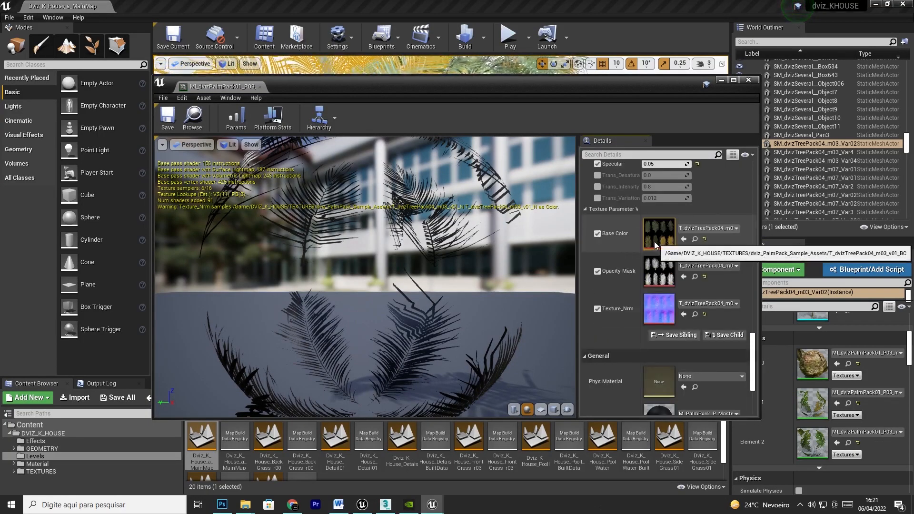
Step: Open the palm leaf material's Base Color and Opacity Mask textures to compare the leaf shapes, then return to the level
double_click(654, 241)
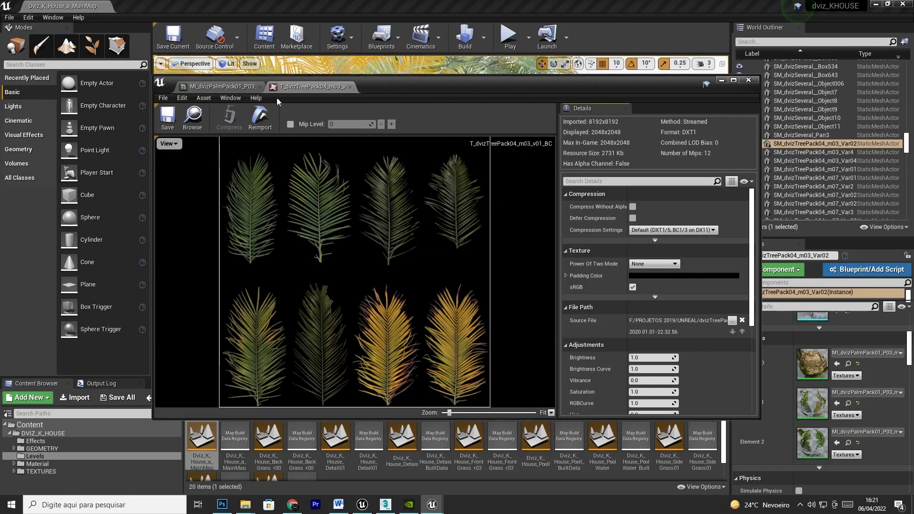
left_click(217, 86)
double_click(663, 272)
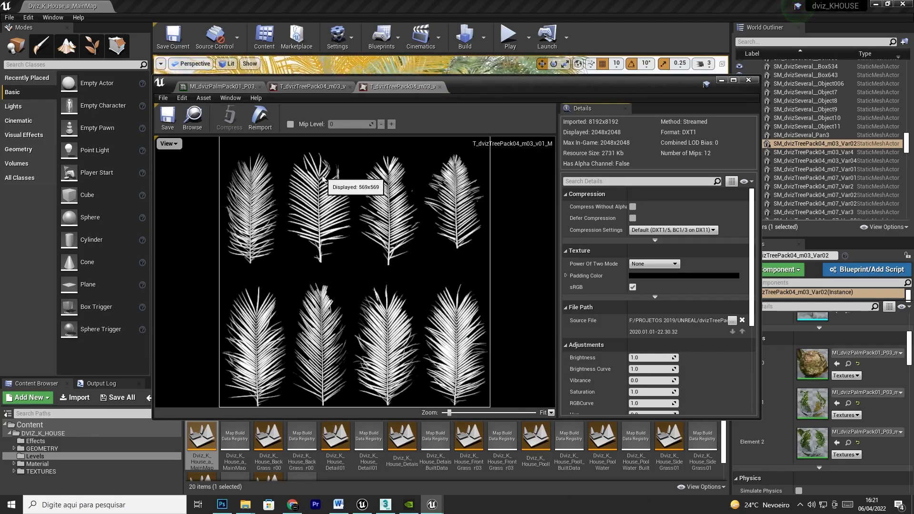
left_click(722, 80)
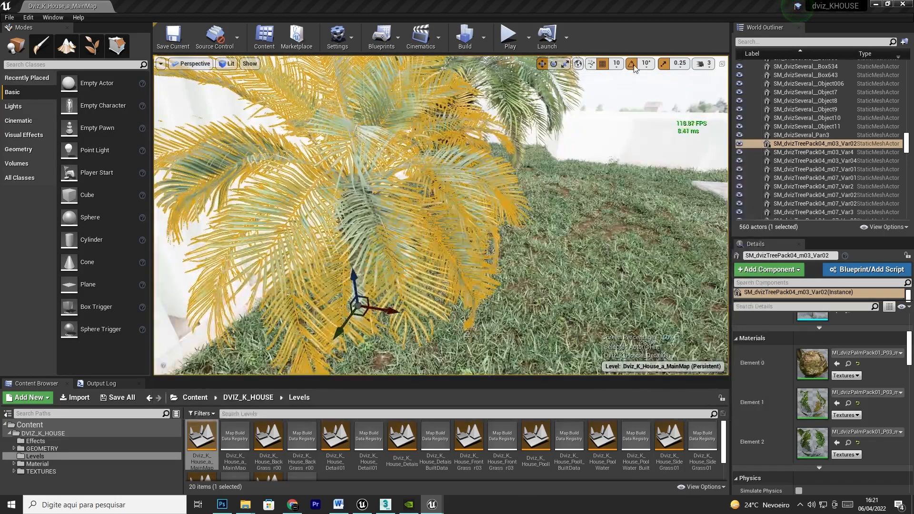
left_click(649, 114)
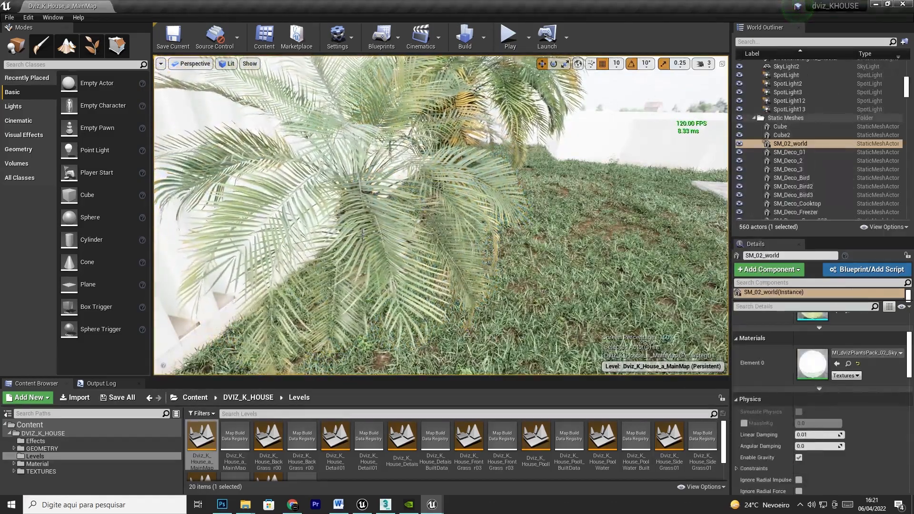
Step: Reselect the palm, recheck the texture parameters of its Element 1 material instance and close the material editor
left_click(436, 194)
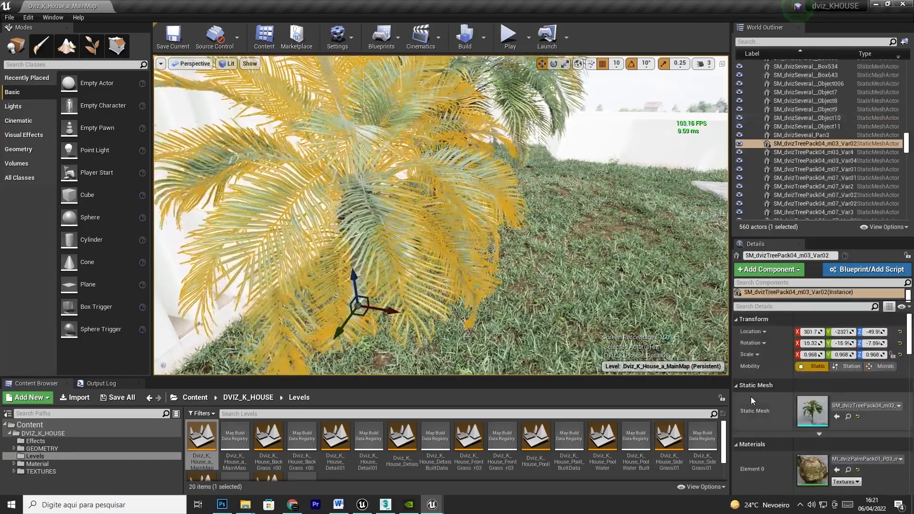
scroll(819, 405, "down", 3)
double_click(818, 391)
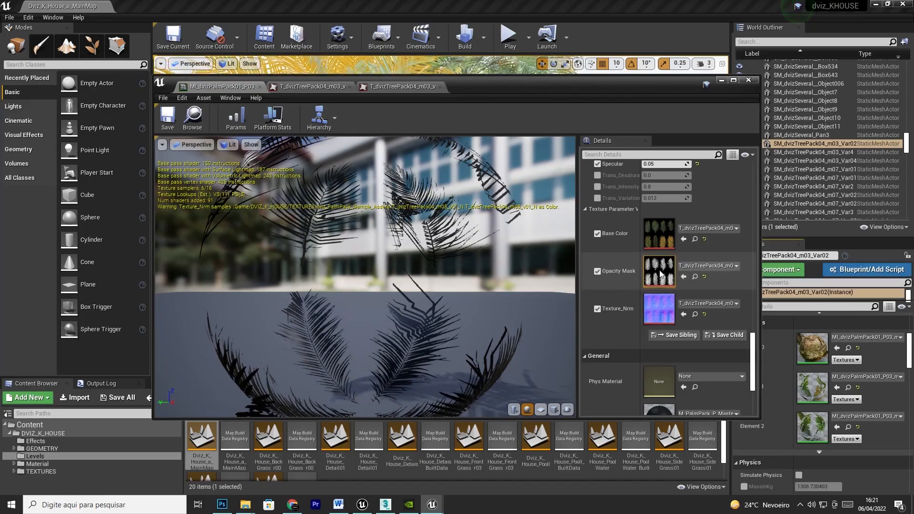
left_click(749, 80)
left_click(564, 102)
Step: View the palms beside the wall and select the surrounding garden trees in turn to check their material elements
right_click_drag(564, 103, 598, 69)
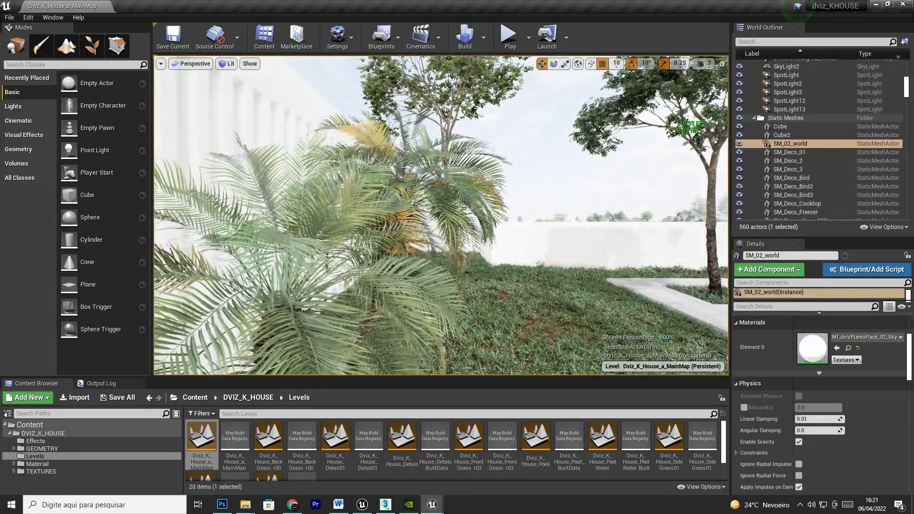
right_click_drag(495, 227, 493, 247)
key("a")
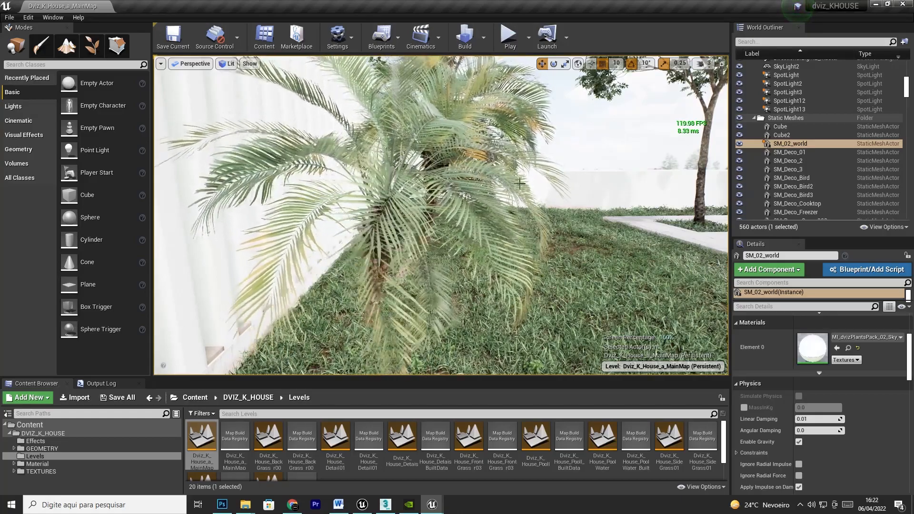
mouse_move(623, 135)
right_mouse_down()
mouse_move(633, 135)
mouse_move(616, 139)
right_mouse_up()
left_click(616, 139)
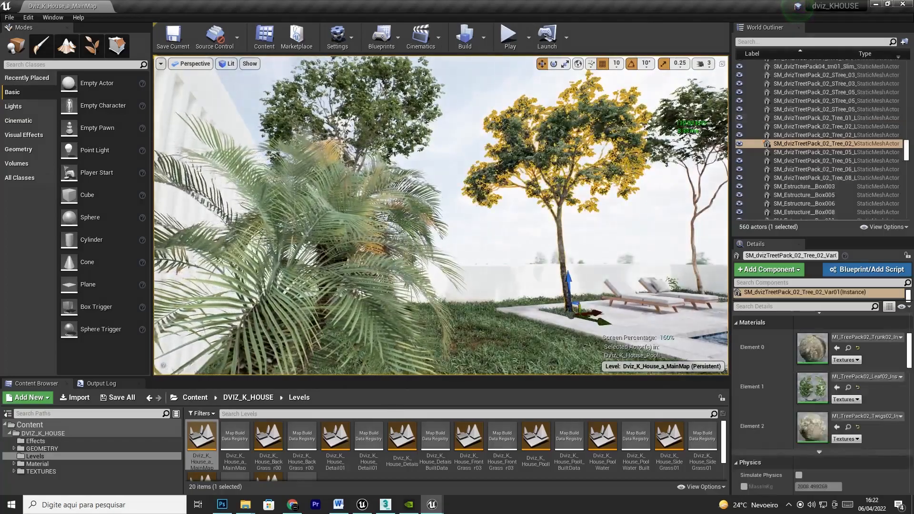
left_click(680, 125)
left_click(333, 285)
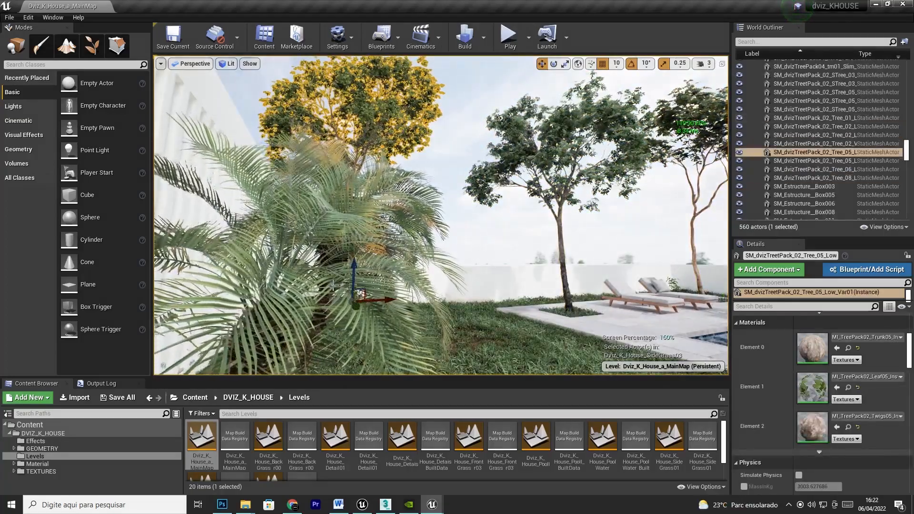
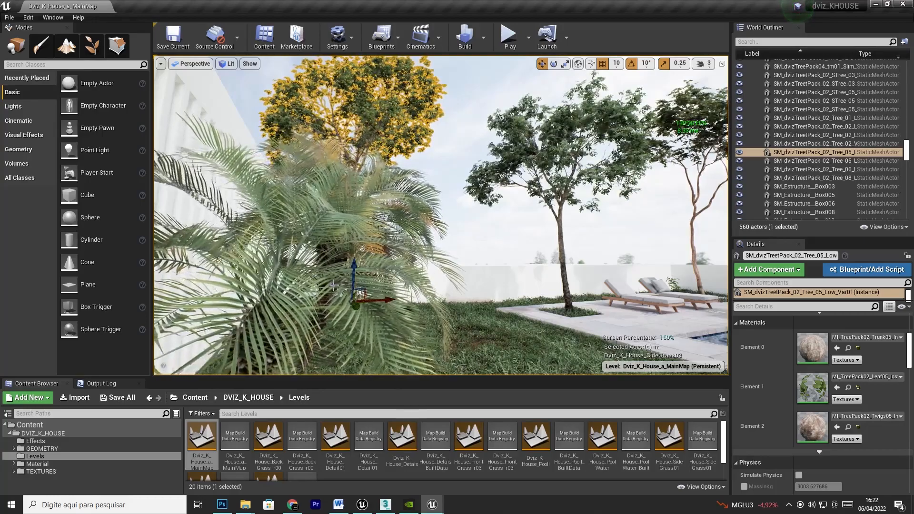
Step: Examine the palm's crown and fronds up close, and view the covered dining terrace with the yellow chairs
key("s")
right_click_drag(450, 181, 429, 191)
key("d")
key("w")
key("w")
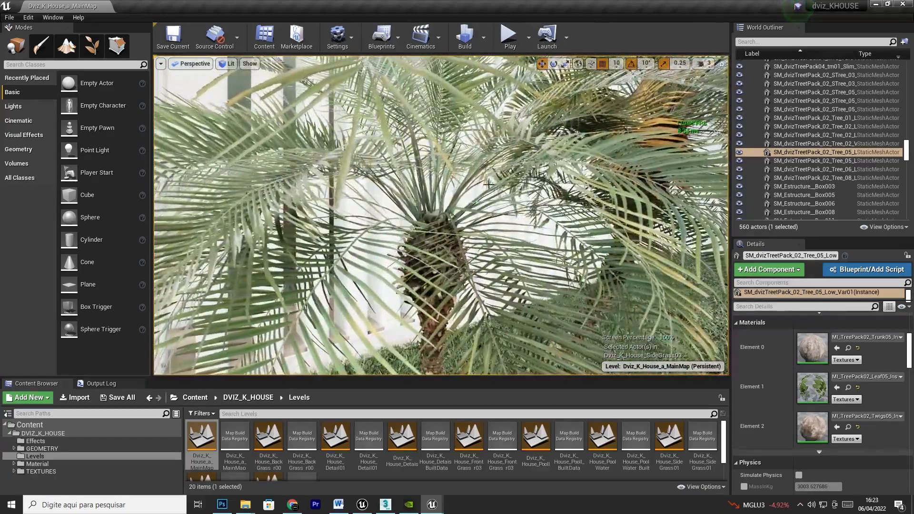
right_click_drag(429, 192, 314, 191)
key("w")
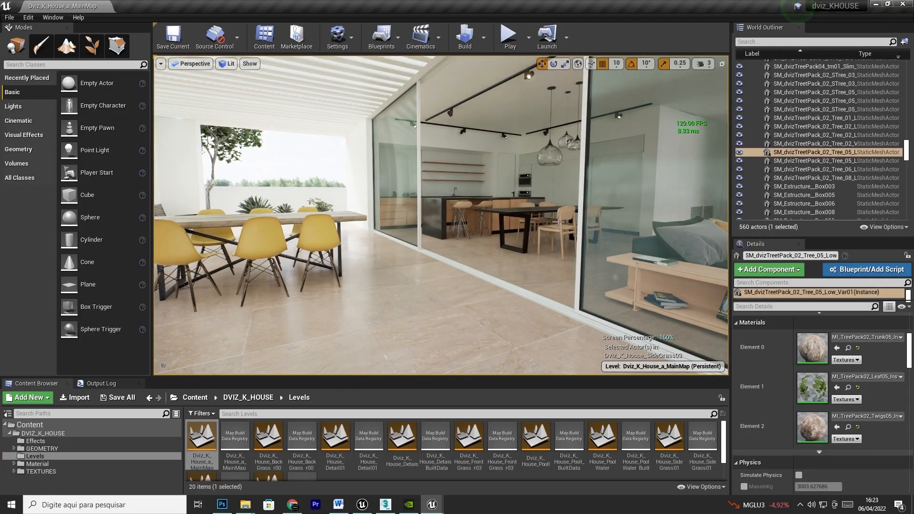
Step: Switch to the PIANO_HOUSE project and select a gravel patch in the outdoor bed beside the wooden wall
left_click(362, 505)
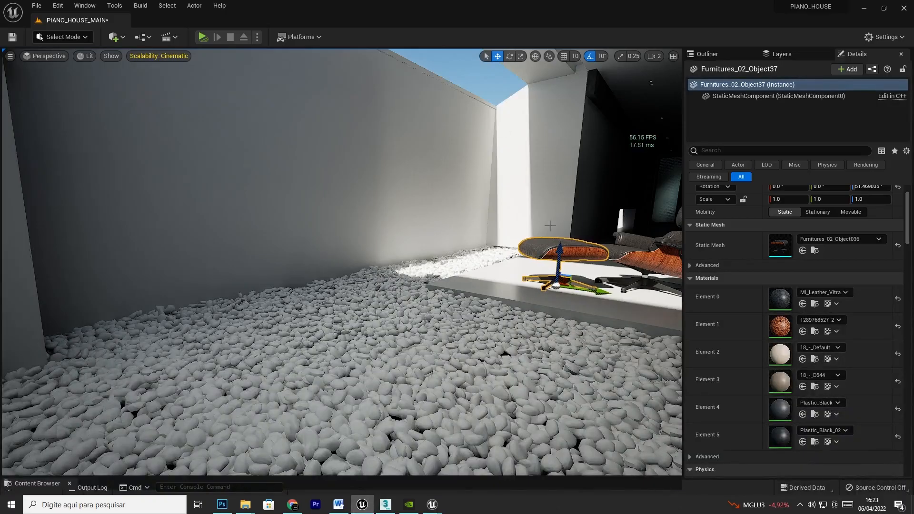
left_click(461, 81)
right_click_drag(505, 228, 707, 229)
right_click_drag(143, 183, 218, 190)
right_click_drag(265, 228, 133, 223)
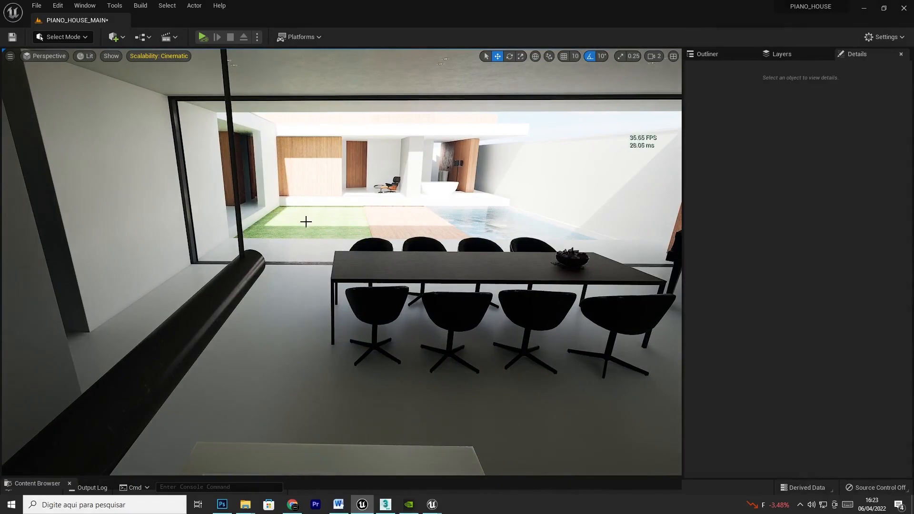
mouse_move(326, 222)
right_mouse_down()
mouse_move(324, 208)
mouse_move(325, 222)
mouse_move(267, 227)
mouse_move(184, 221)
mouse_move(333, 225)
right_mouse_up()
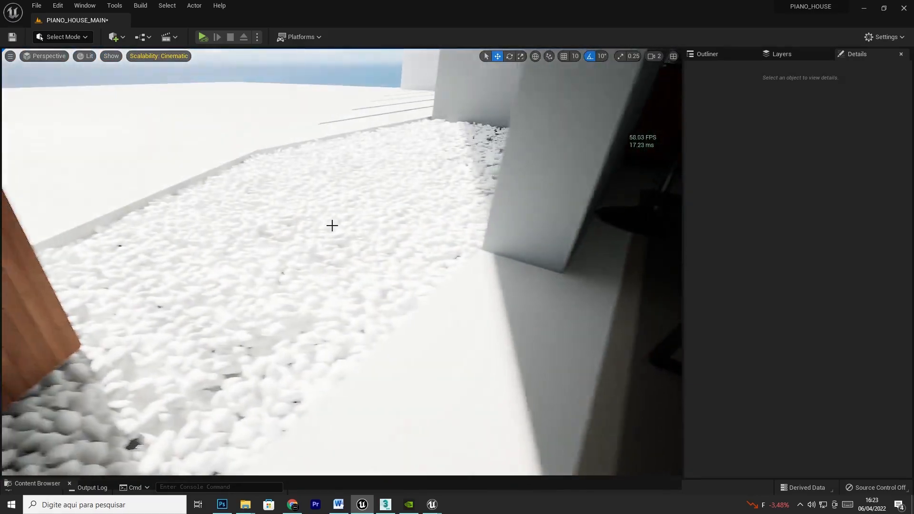
left_click(332, 226)
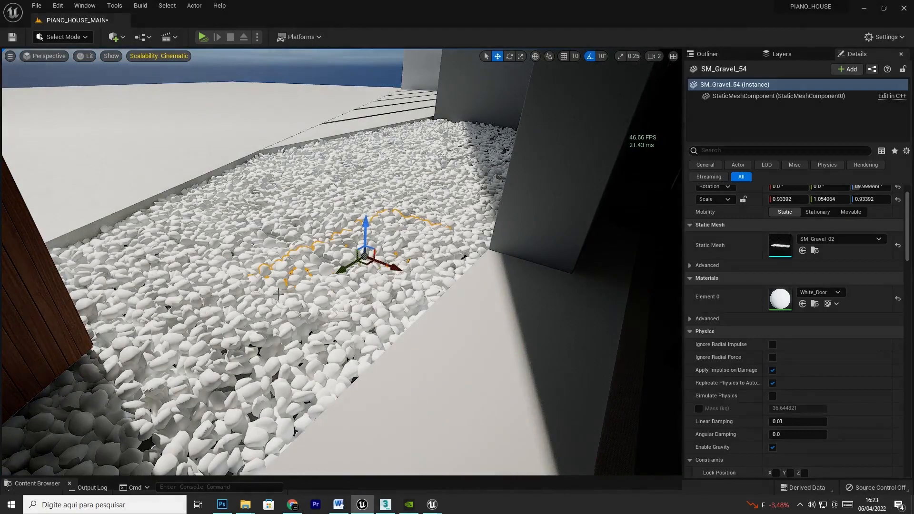
Step: Open the gravel's static mesh SM_Gravel_02 and set its LOD Group to None
double_click(783, 250)
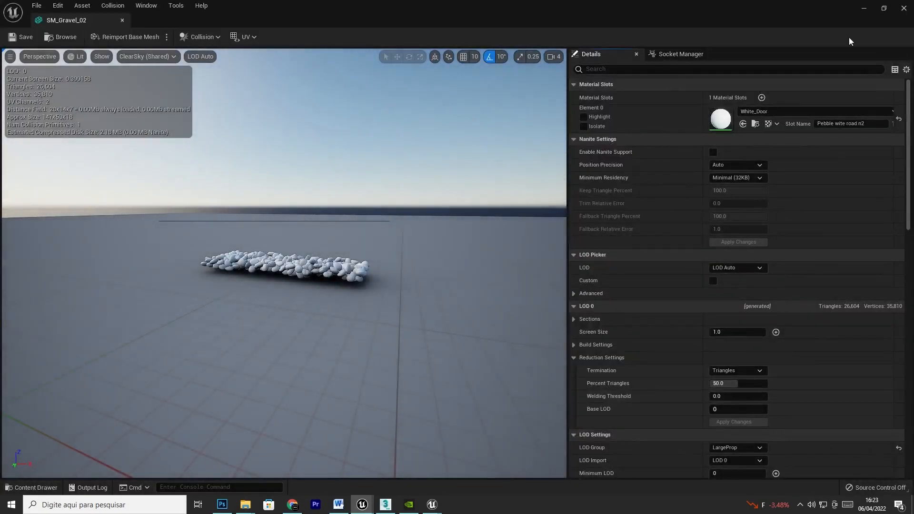
left_click(865, 9)
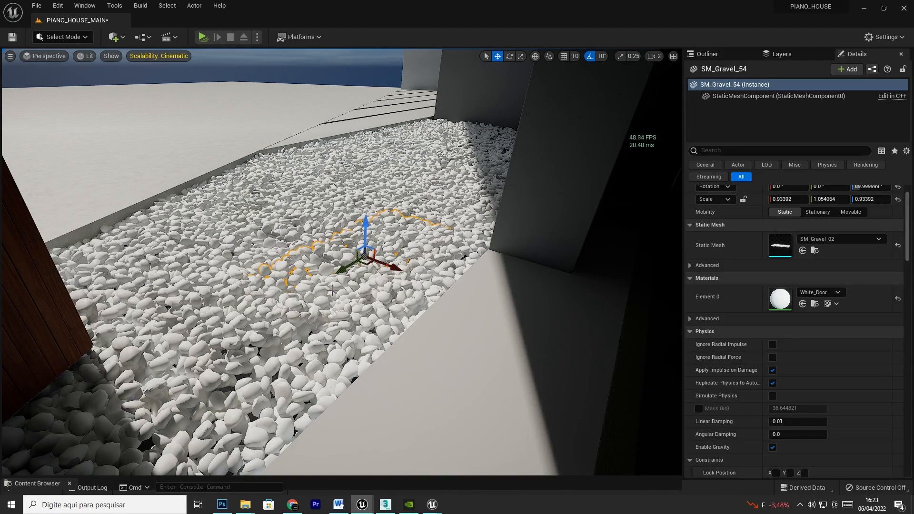
double_click(781, 246)
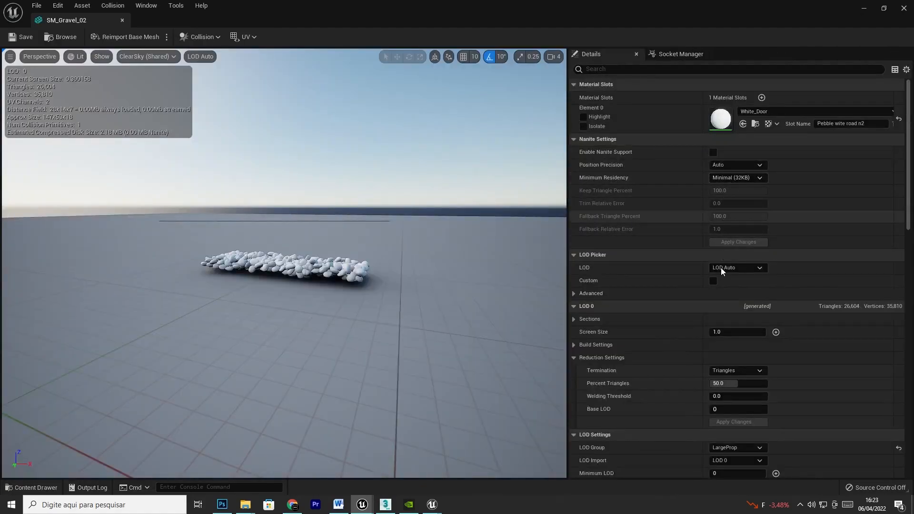
scroll(735, 328, "down", 5)
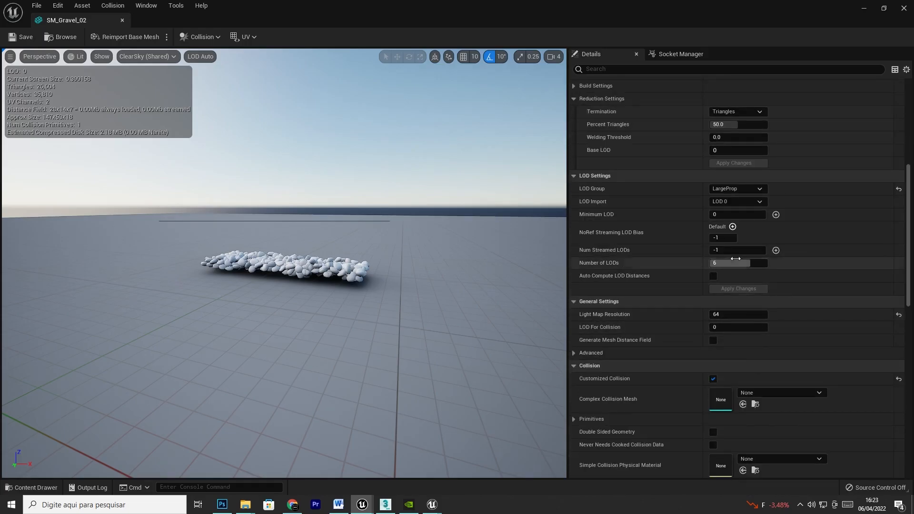
scroll(750, 352, "up", 1)
left_click(749, 235)
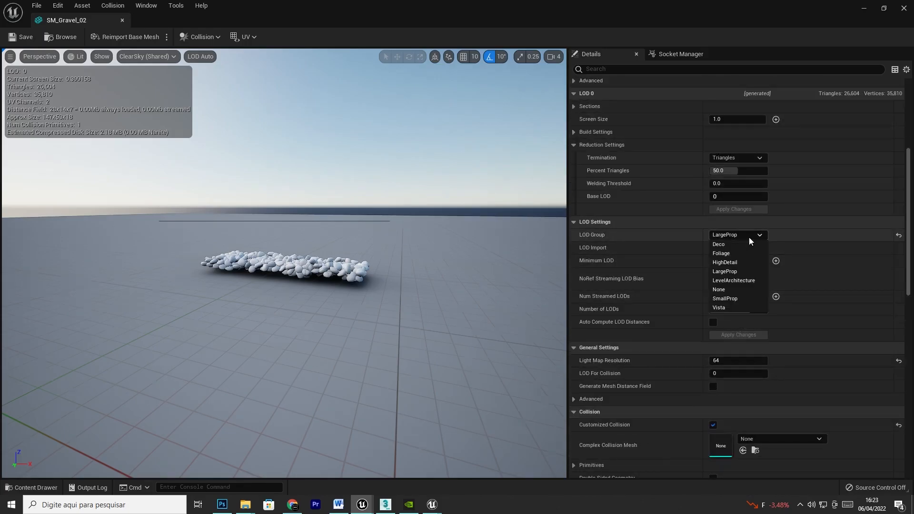
left_click(721, 292)
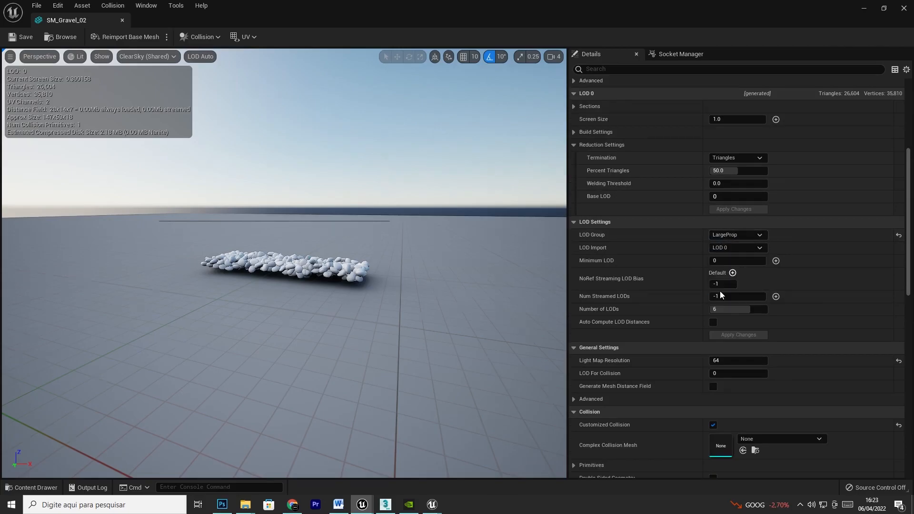
Step: Set SM_Gravel_02's number of LODs to 1 and its percent triangles to 100, applying both changes
left_click(721, 310)
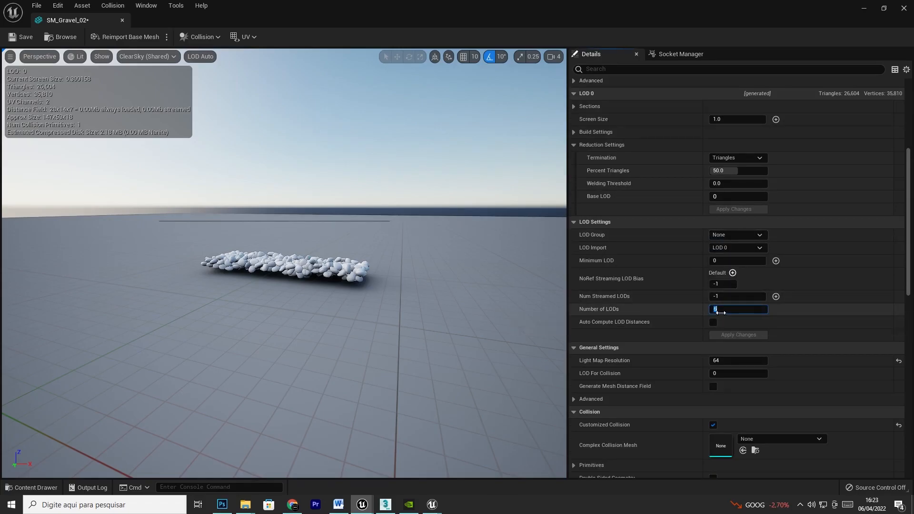
right_click_drag(285, 263, 438, 275)
left_click(723, 313)
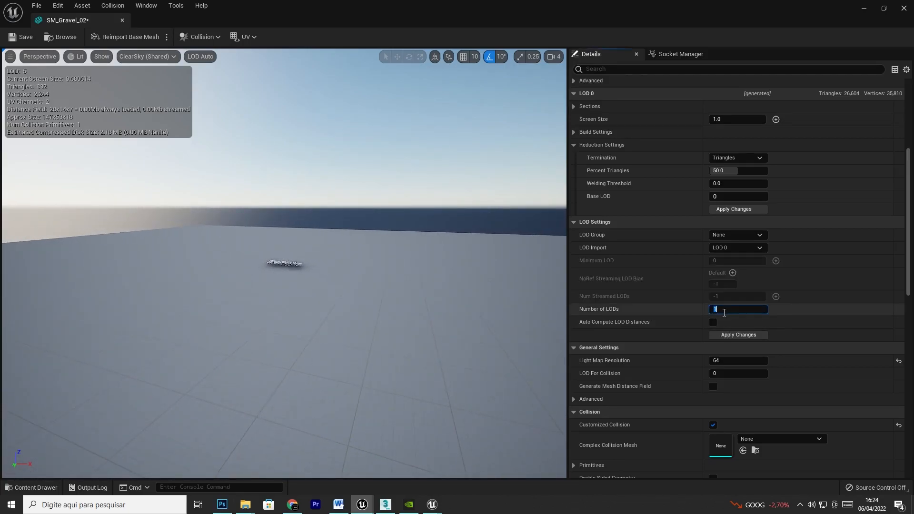
left_click(738, 338)
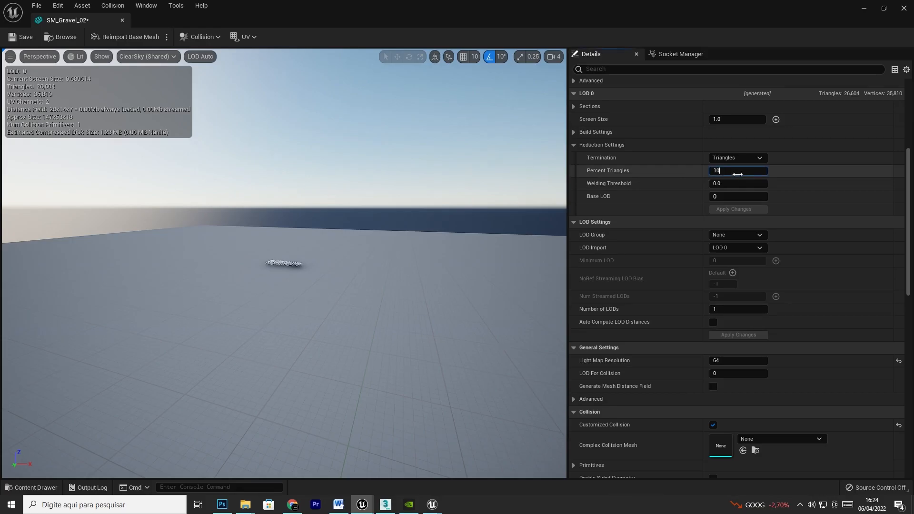
left_click(736, 334)
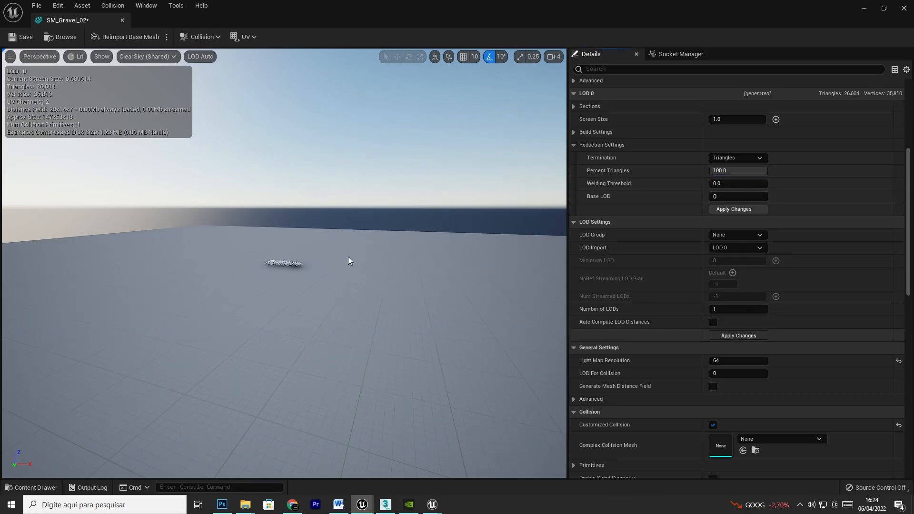
Step: Inspect the gravel mesh's stones up close in the mesh preview and close the mesh editor
right_click_drag(308, 264, 352, 291)
key("w")
key("d")
key("w")
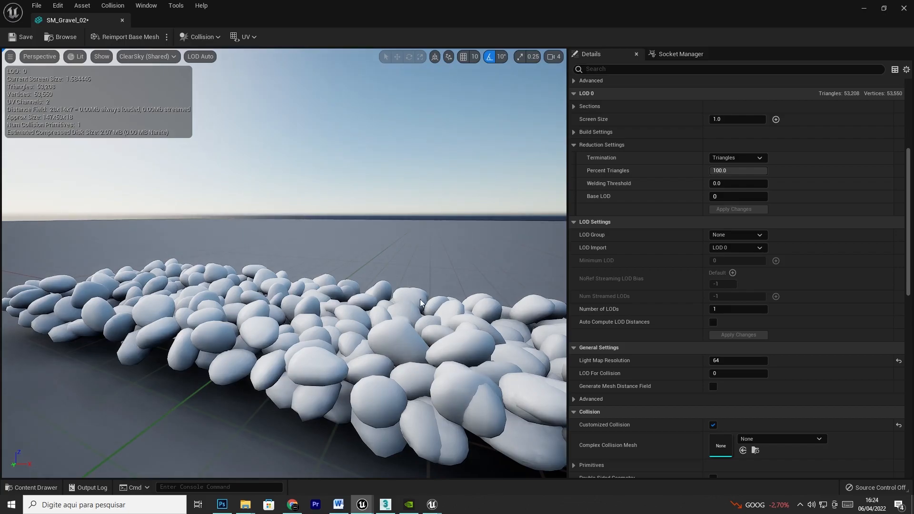
left_click(905, 12)
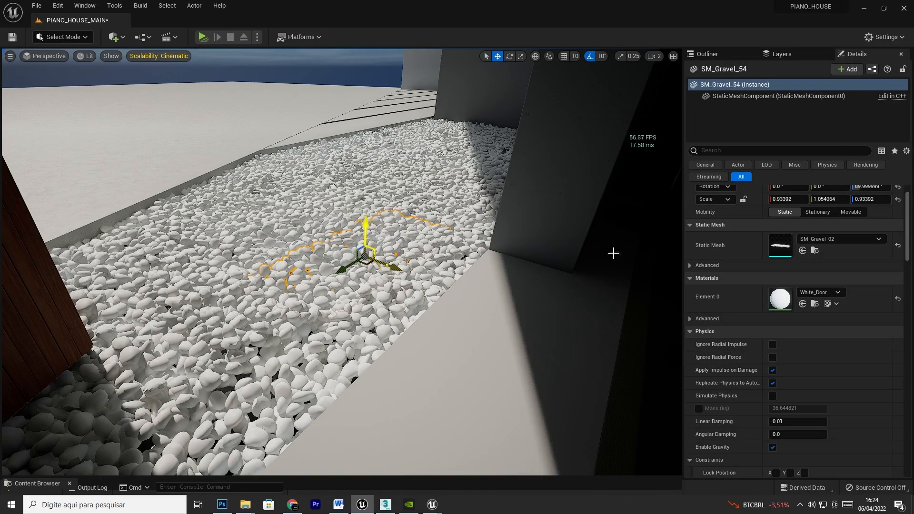
Step: Enable Nanite support on SM_Gravel_02, apply the change and return to the level
double_click(778, 244)
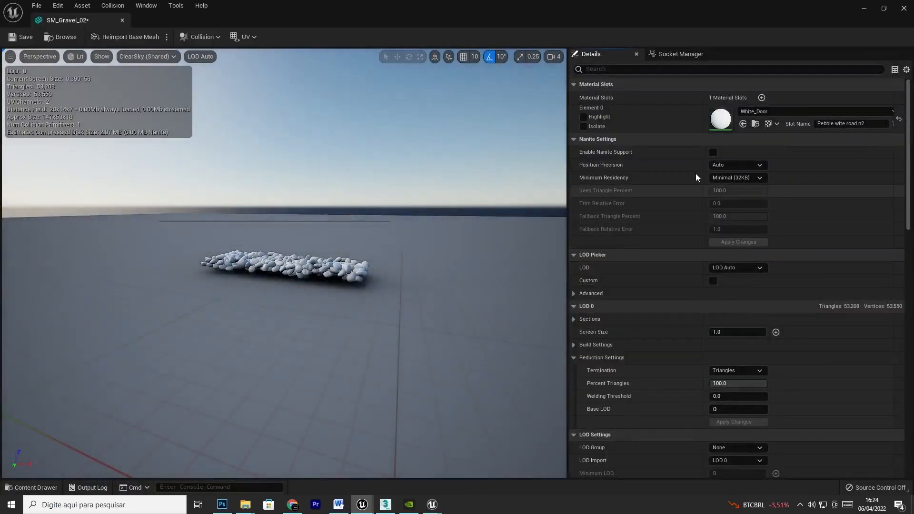
left_click(713, 152)
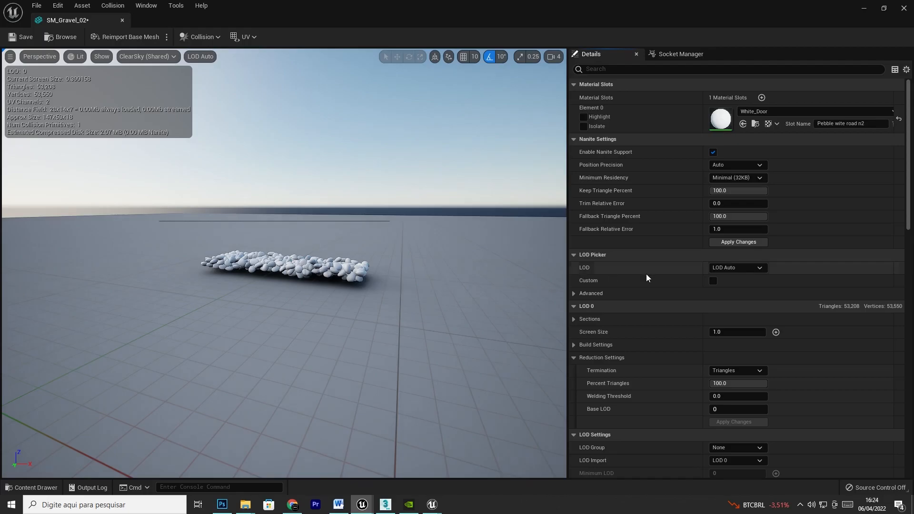
left_click(739, 243)
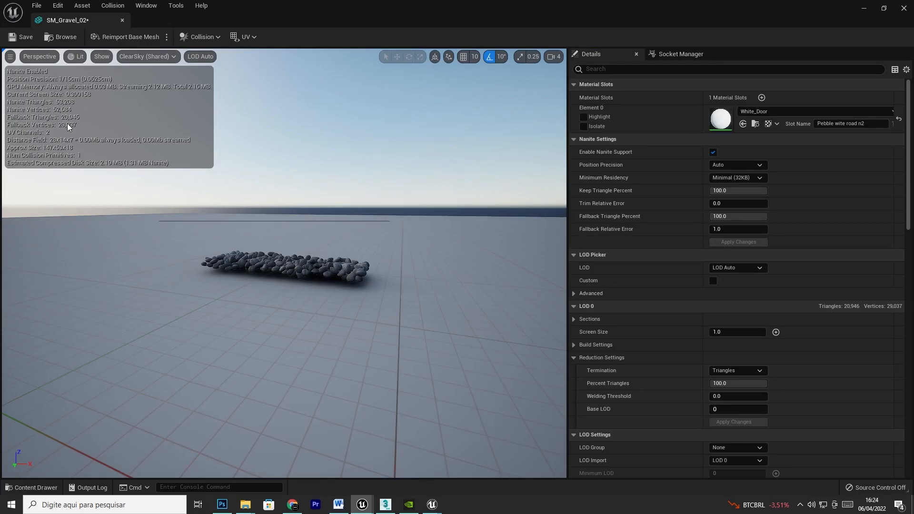
left_click_drag(405, 307, 405, 342)
left_click(898, 10)
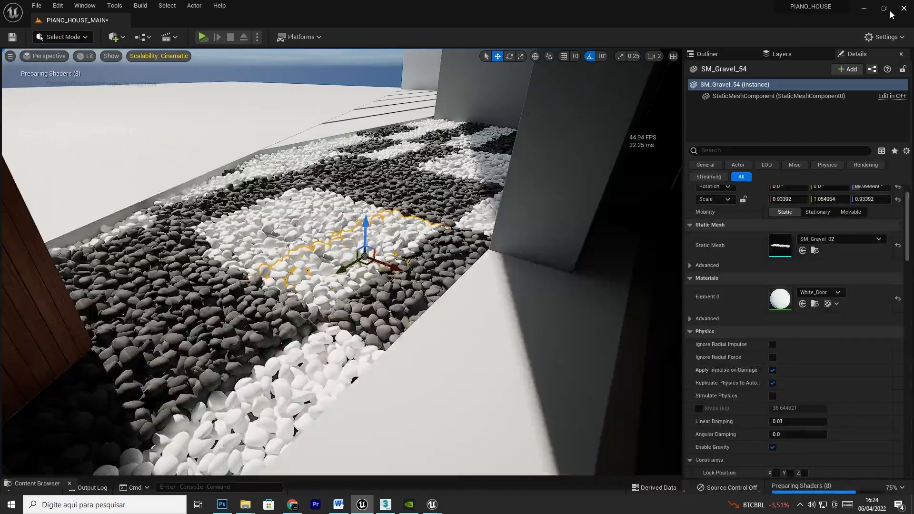
Step: Display the level in the Nanite Clusters visualization to check which gravel patches use Nanite
left_click(83, 56)
mouse_move(129, 203)
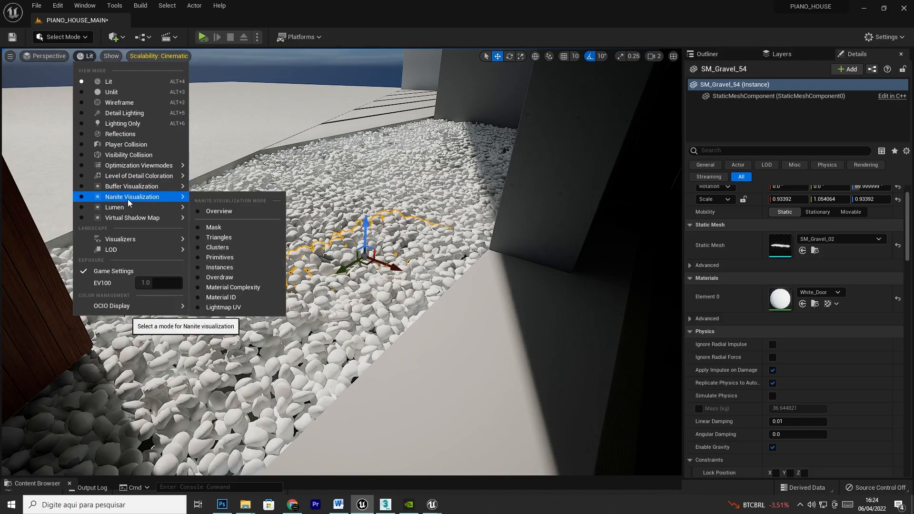
left_click(227, 247)
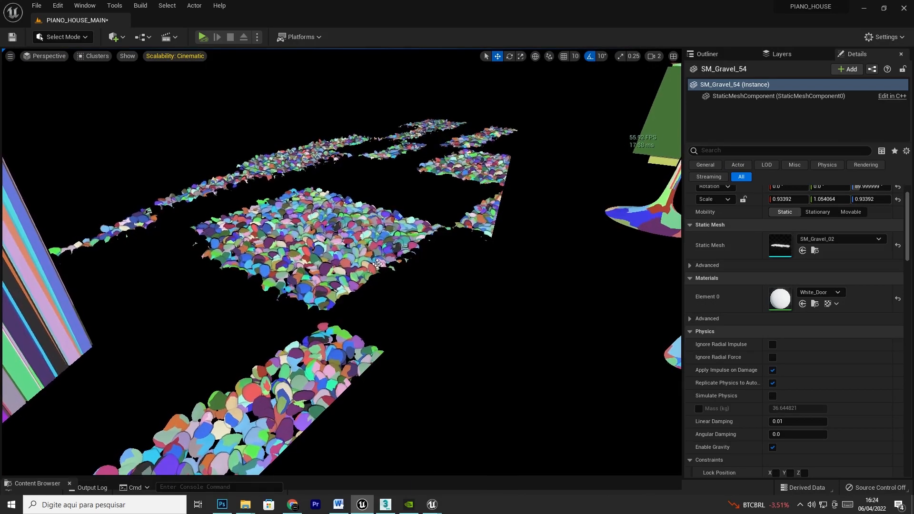
Step: Locate the remaining gravel patch's mesh in the project content and check the Nanite settings of the neighbouring SM_Gravel_02
left_click(374, 179)
left_click(273, 184)
left_click(815, 251)
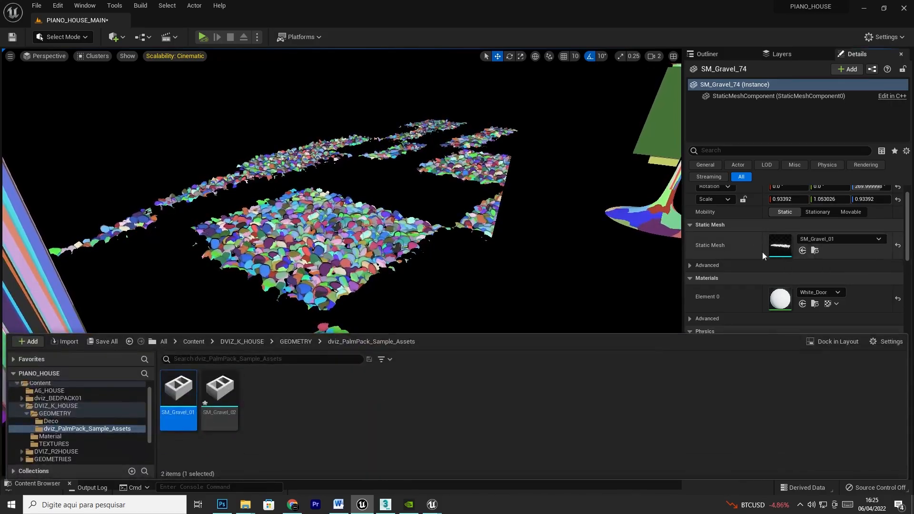
double_click(225, 404)
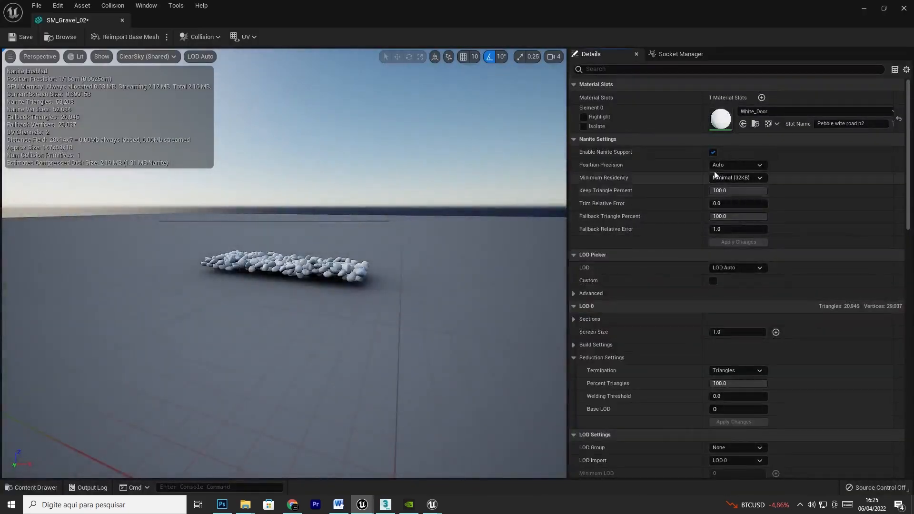
left_click(903, 8)
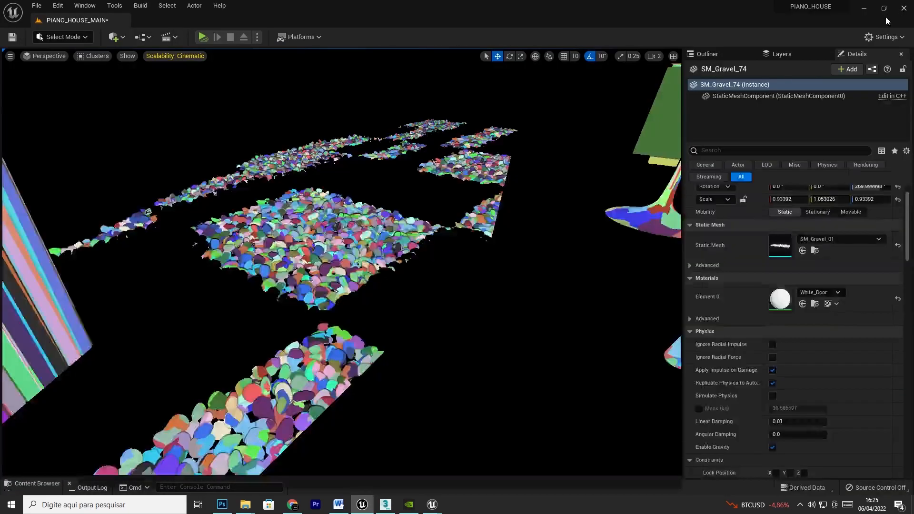
Step: Open SM_Gravel_01 in the mesh editor and inspect how its stones are simplified from far away and up close
left_click(816, 251)
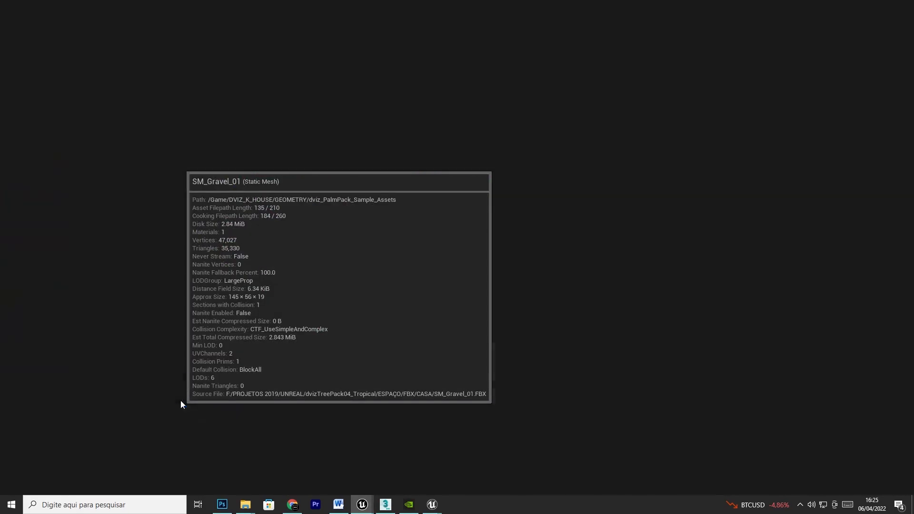
double_click(181, 401)
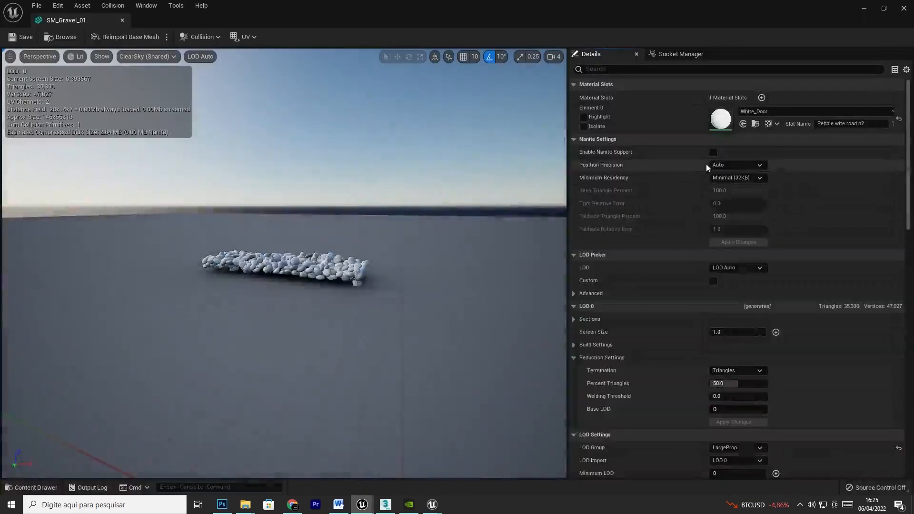
scroll(724, 258, "down", 3)
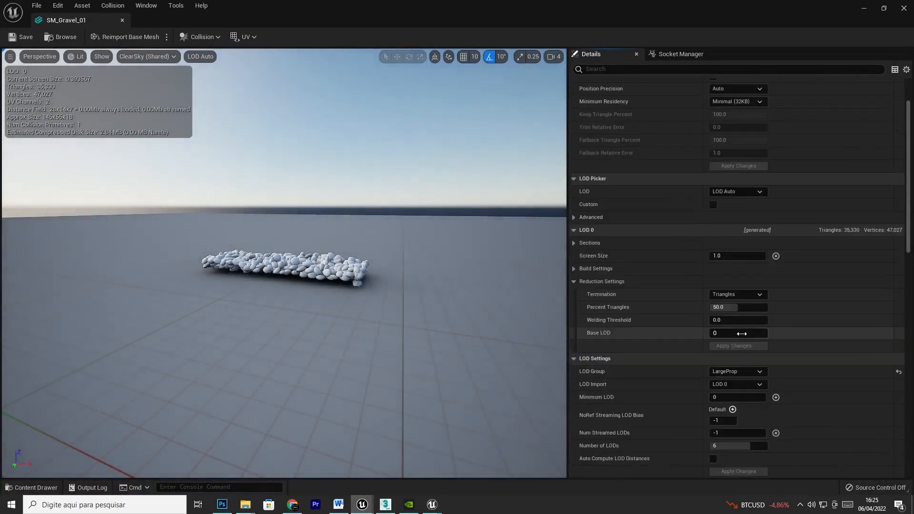
right_click_drag(433, 259, 433, 296)
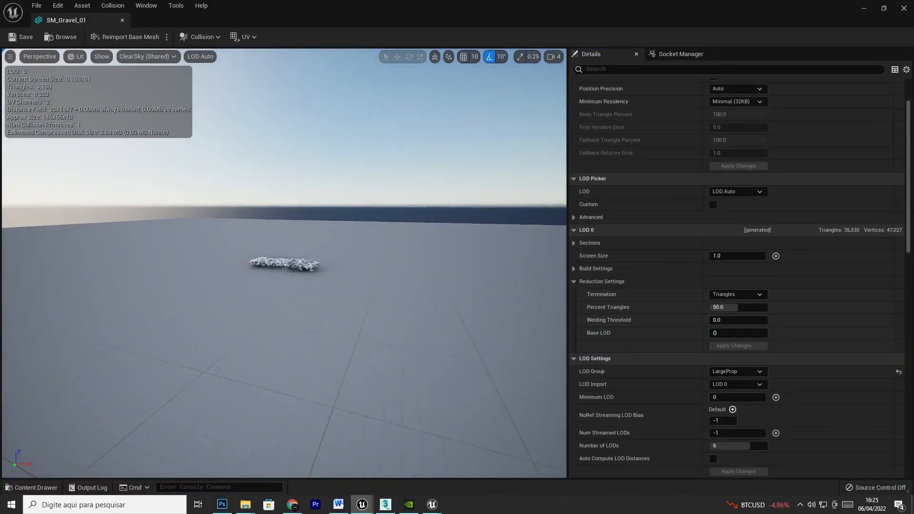
scroll(69, 90, "up", 2)
right_click_drag(432, 259, 433, 210)
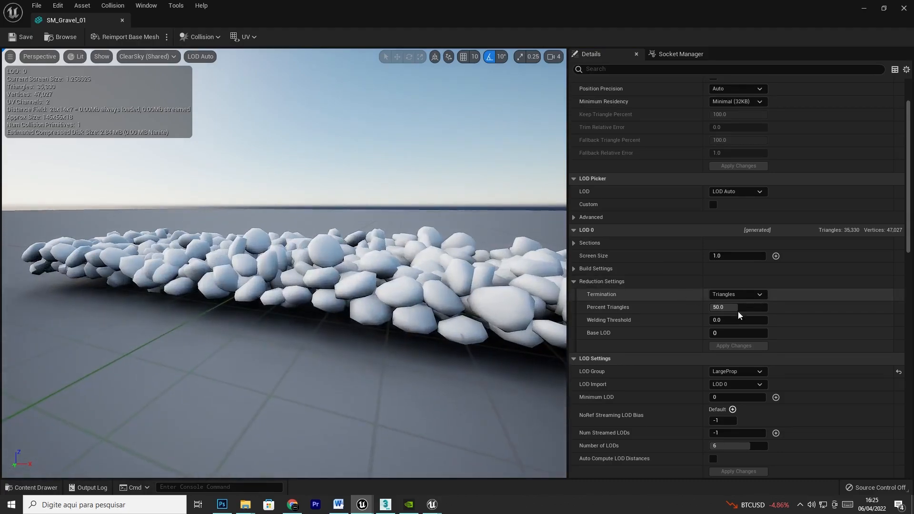
Step: Set SM_Gravel_01's LOD group to None and its number of LODs to 1, and apply the changes
scroll(750, 321, "down", 5)
left_click(734, 236)
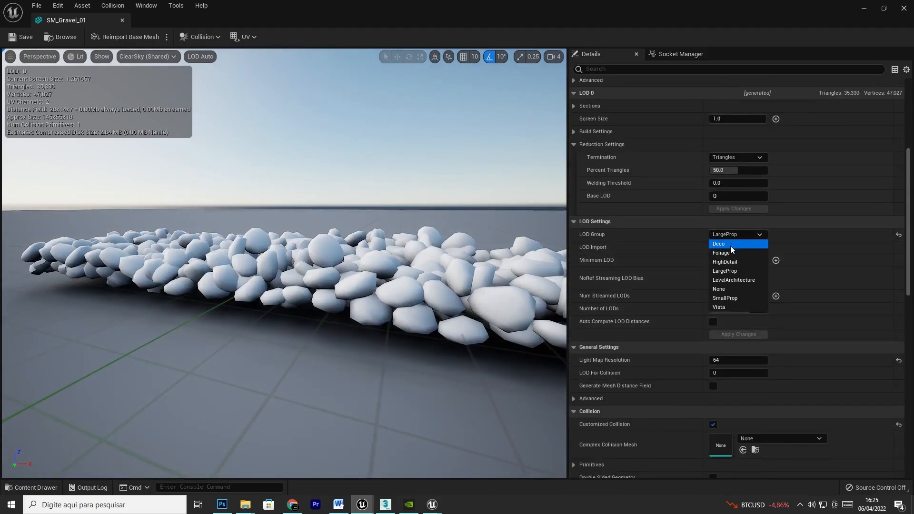
left_click(727, 289)
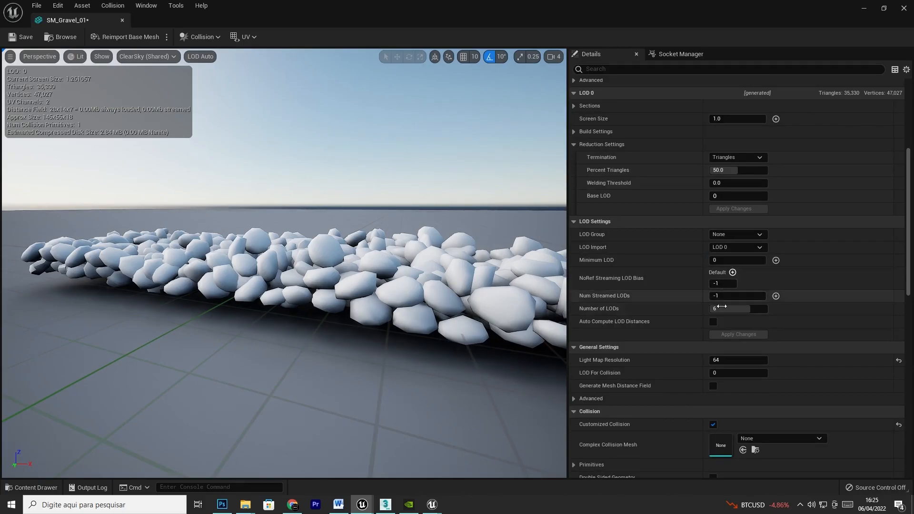
left_click(762, 309)
type("1")
key("Return")
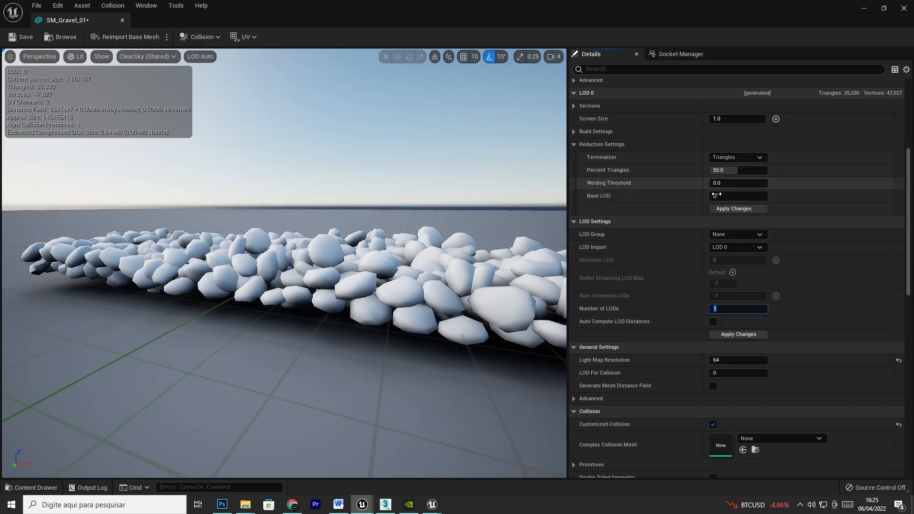
left_click(731, 335)
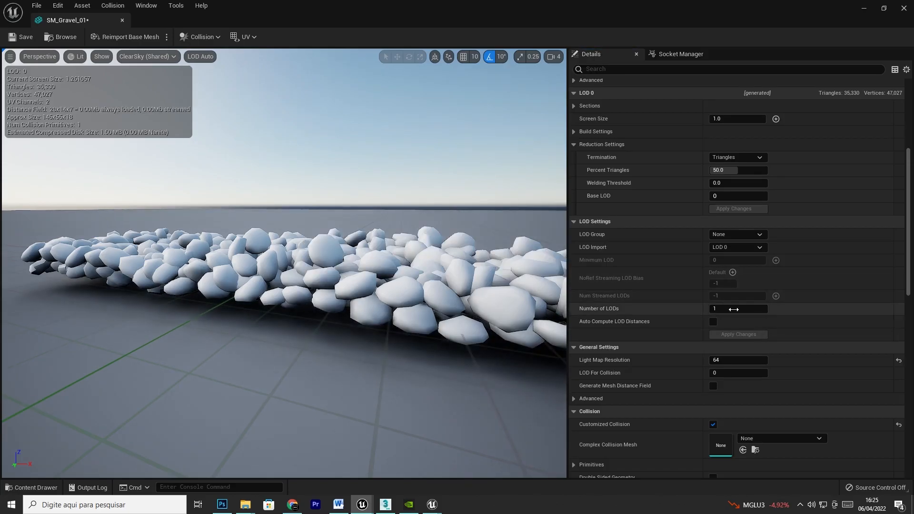
Step: Set the percent triangles of SM_Gravel_01's LOD 0 to 100 and apply the reduction change
scroll(734, 310, "up", 5)
left_click(727, 245)
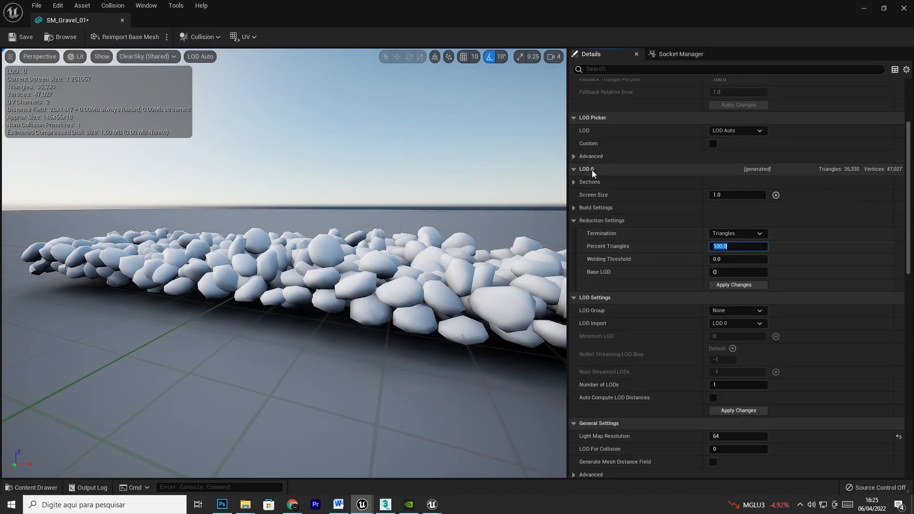
left_click(738, 285)
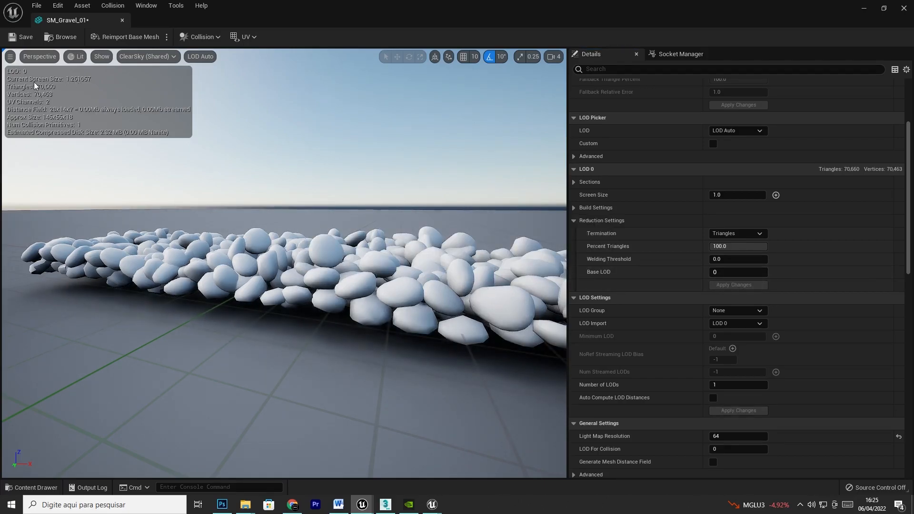
Step: Enable Nanite support on SM_Gravel_01, apply the change and return to the level
scroll(732, 225, "up", 5)
left_click(713, 153)
left_click(734, 242)
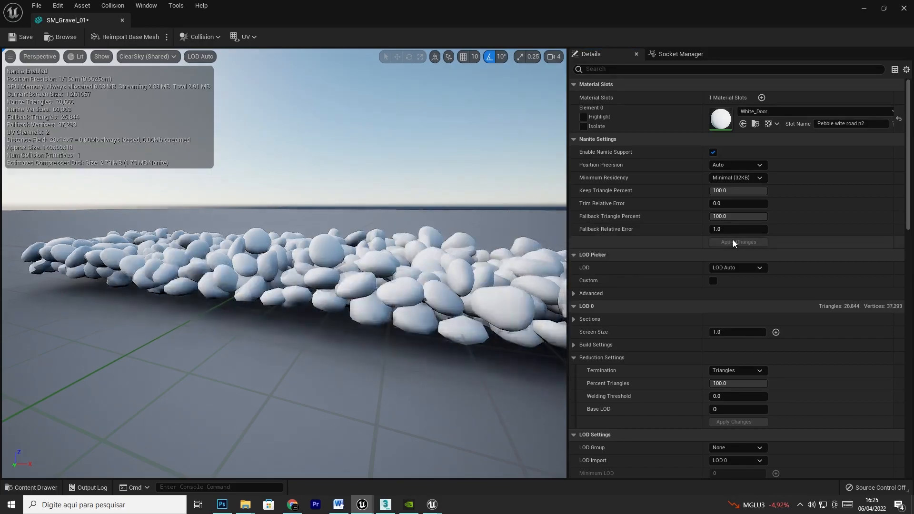
left_click(903, 8)
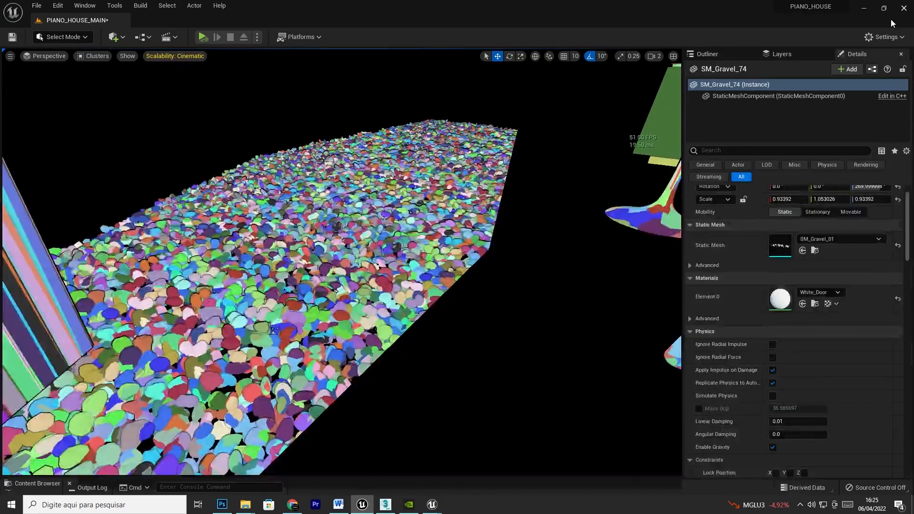
Step: Fly through the level in the Nanite Clusters visualization to examine which meshes use Nanite
right_click_drag(342, 262, 280, 171)
key("s")
key("s")
key("w")
key("s")
key("w")
key("s")
key("s")
right_click_drag(461, 255, 396, 272)
key("s")
key("w")
key("w")
right_click_drag(333, 184, 344, 184)
Step: Return the level view to Lit shading and open the leather sofa's static mesh in the mesh editor
left_click(97, 59)
left_click(107, 77)
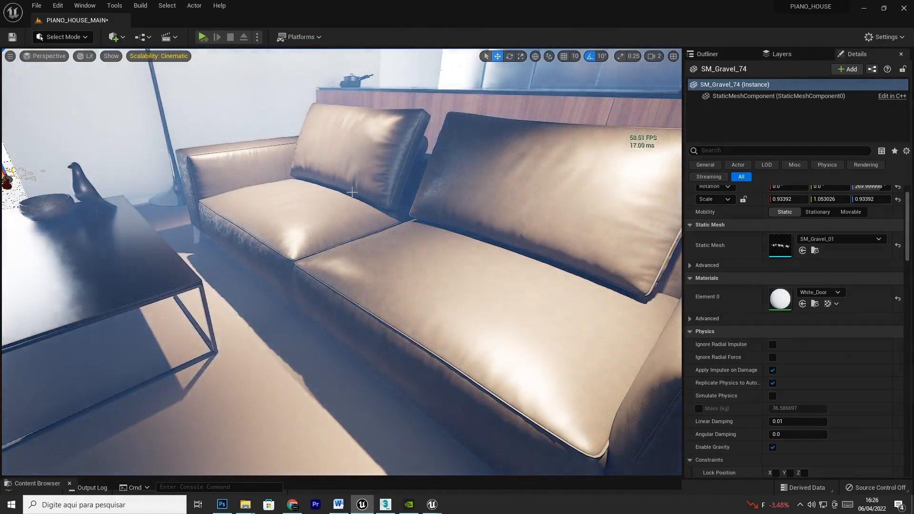
left_click(352, 192)
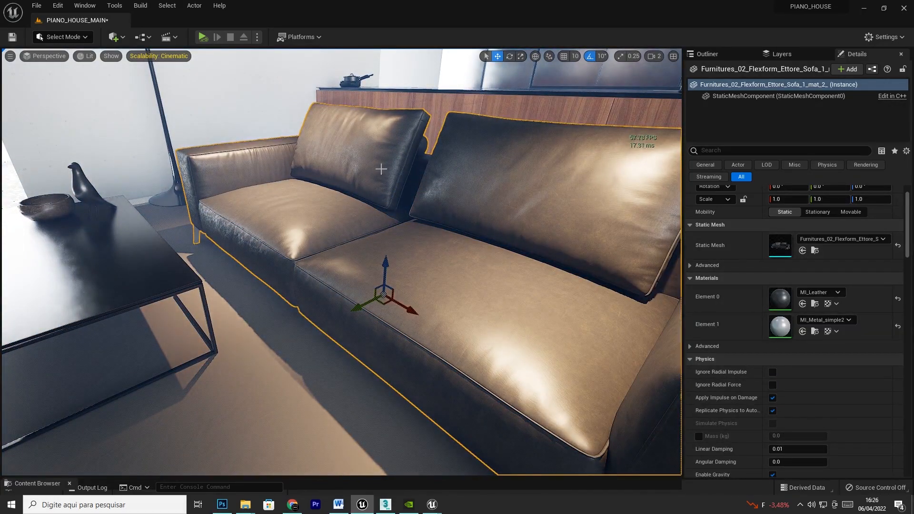
double_click(781, 245)
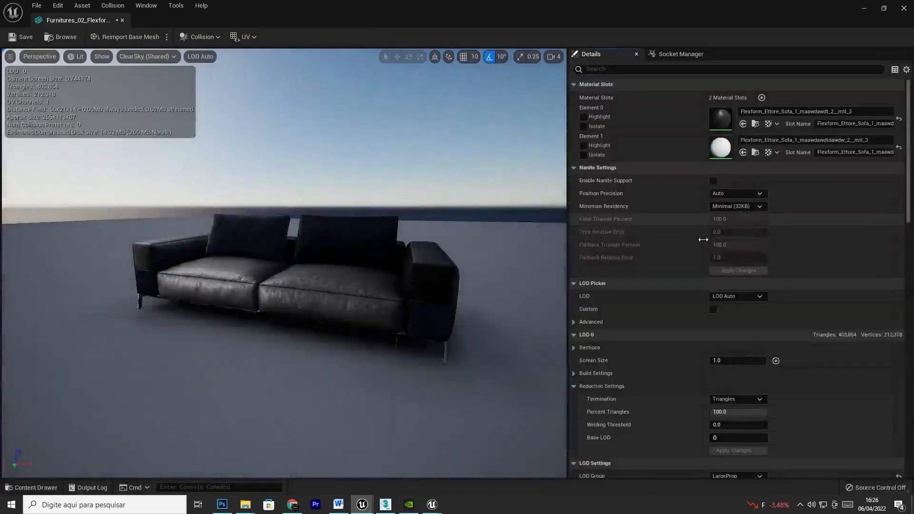
Step: Set the sofa mesh's LOD group to None and its number of LODs to 1, and apply the changes
scroll(719, 316, "down", 10)
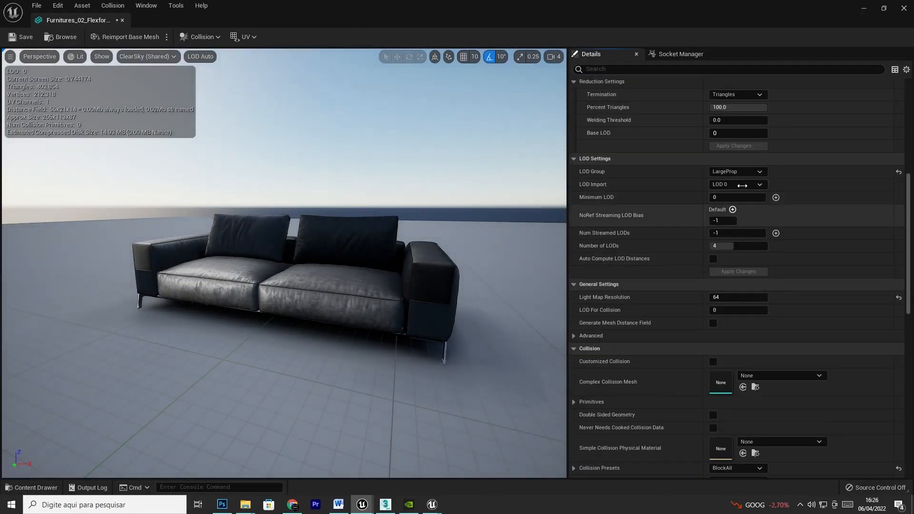
left_click(733, 172)
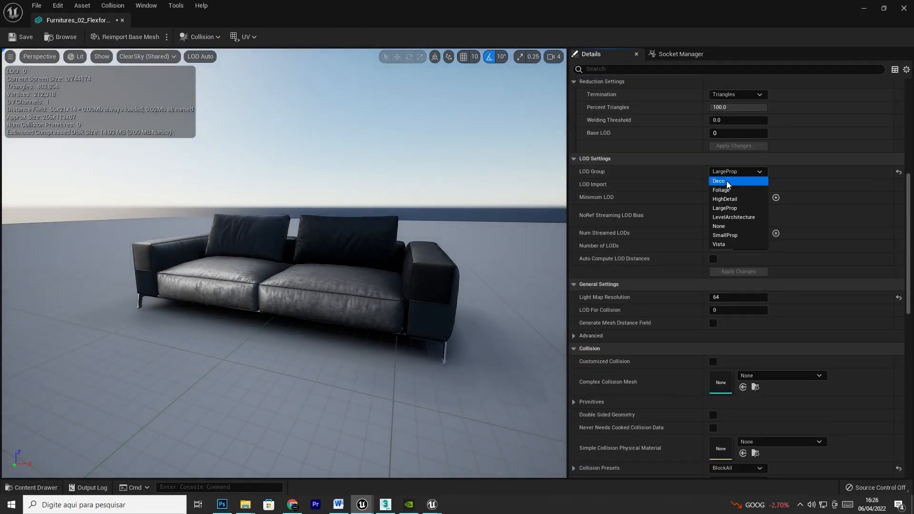
left_click(724, 226)
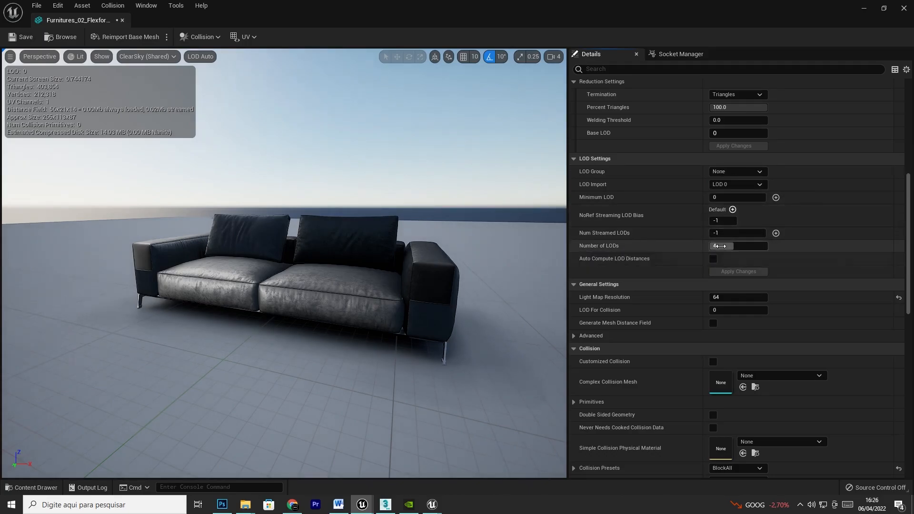
left_click(720, 246)
type("1")
left_click(740, 272)
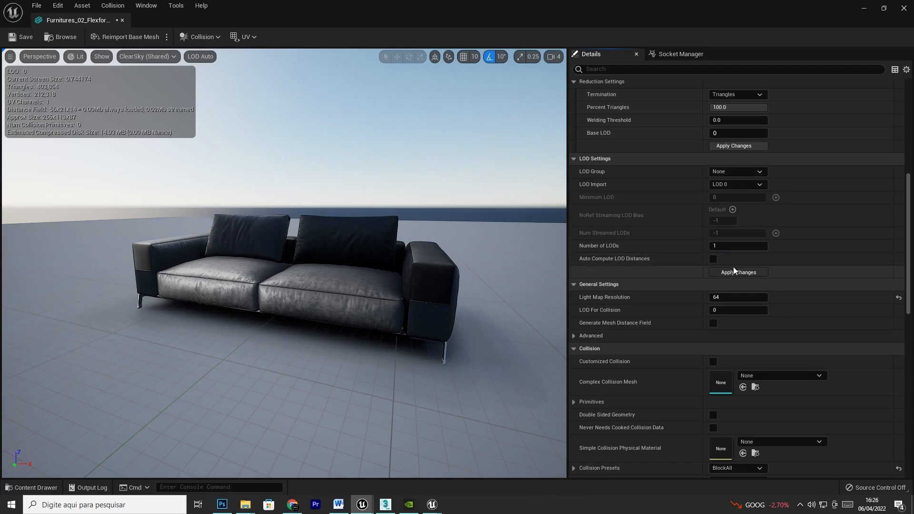
Step: Switch to the dviz_KHOUSE project, look over the house exterior and garden trees, and return to PIANO_HOUSE
mouse_move(438, 508)
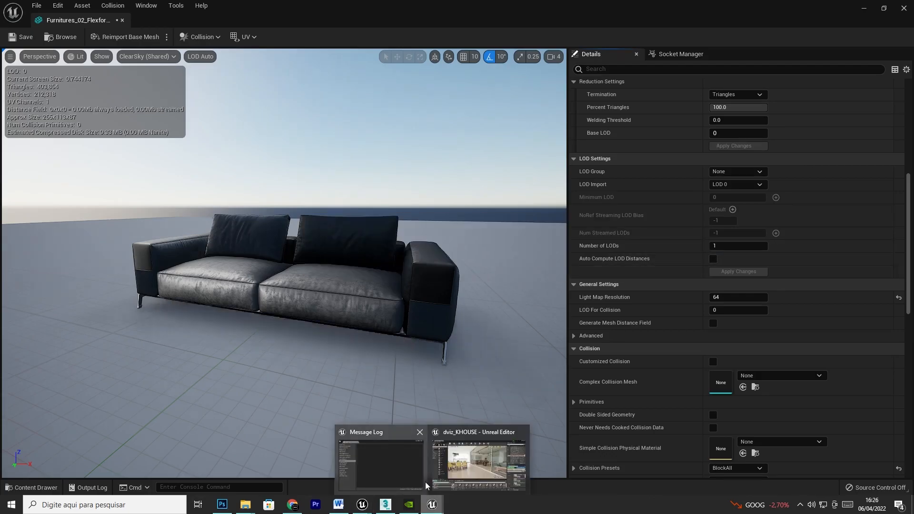
left_click(484, 459)
right_click_drag(352, 210, 19, 204)
key("w")
key("s")
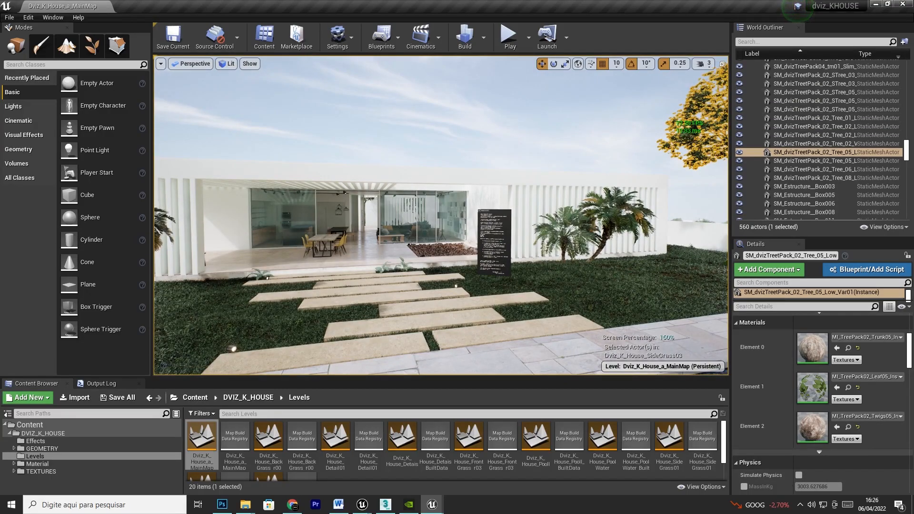
left_click(538, 275)
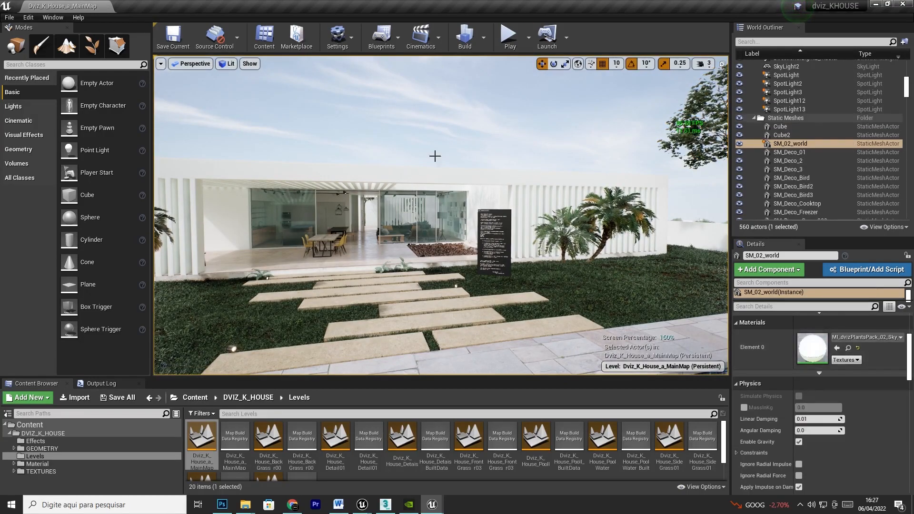
mouse_move(635, 310)
right_mouse_down()
mouse_move(505, 312)
mouse_move(660, 312)
mouse_move(602, 312)
mouse_move(633, 317)
right_mouse_up()
key("w")
key("s")
key("w")
key("s")
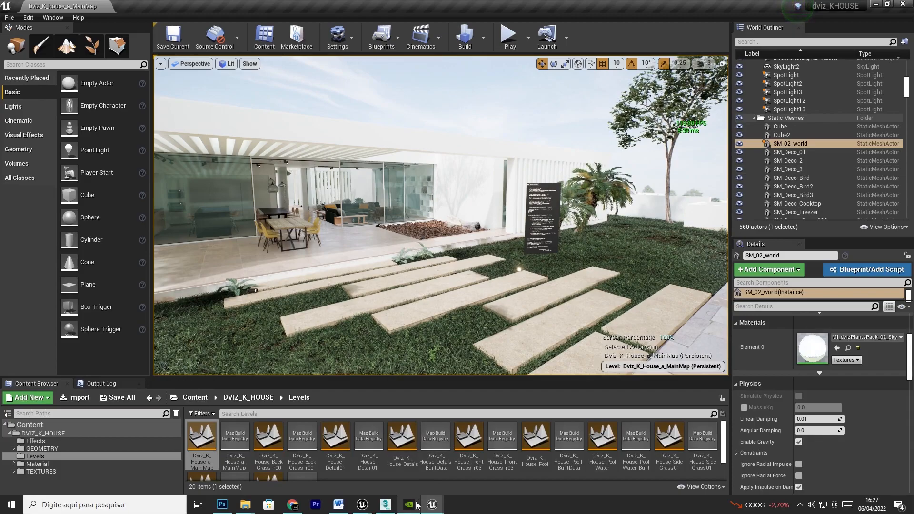
mouse_move(356, 503)
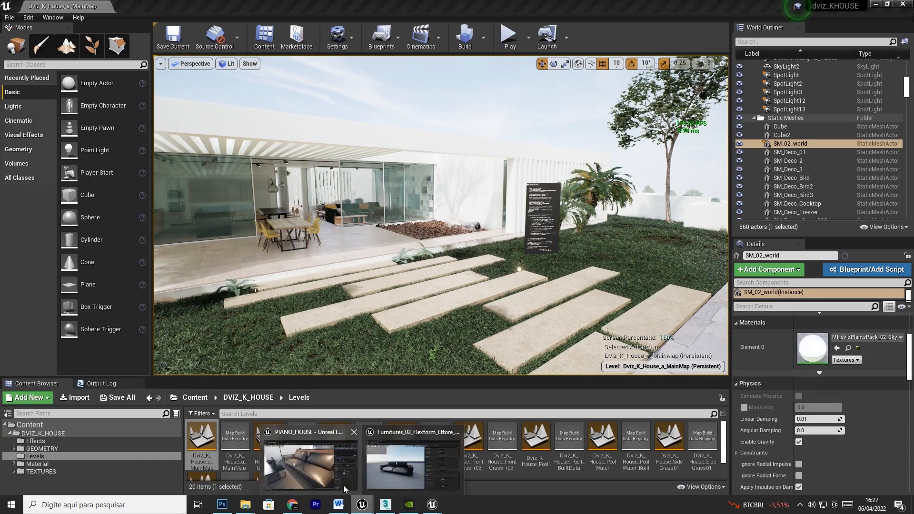
left_click(321, 463)
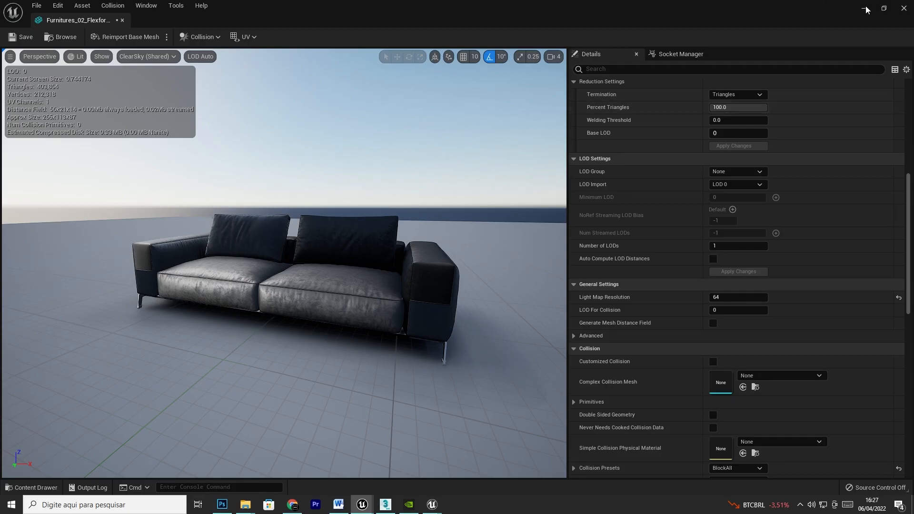
Step: Switch to dviz_KHOUSE and review the wind parameters and mask textures of the garden tree's MI_TreePack02_Leaf05 material instance
mouse_move(432, 505)
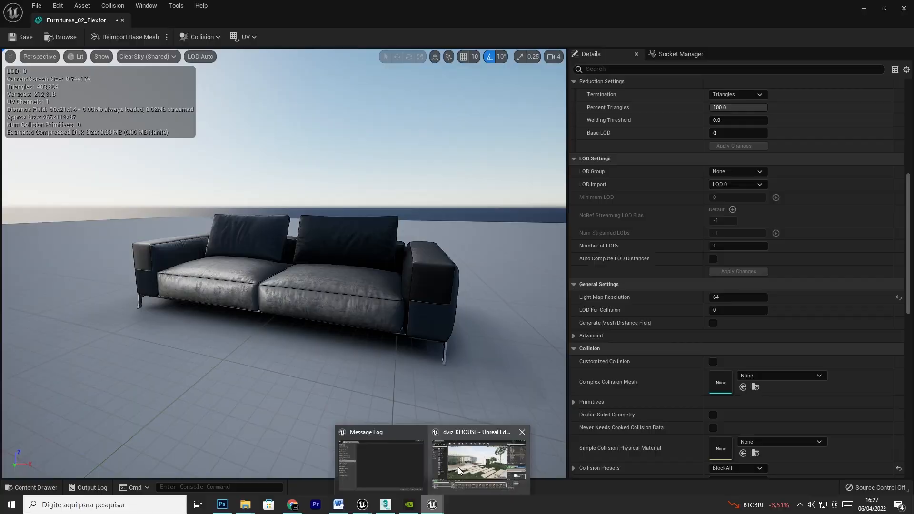
left_click(461, 469)
left_click(601, 184)
left_click(663, 110)
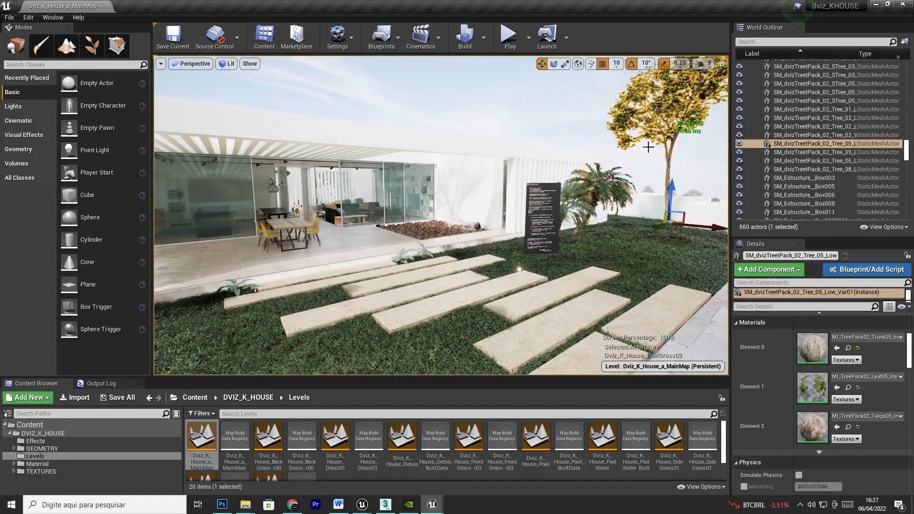
double_click(809, 391)
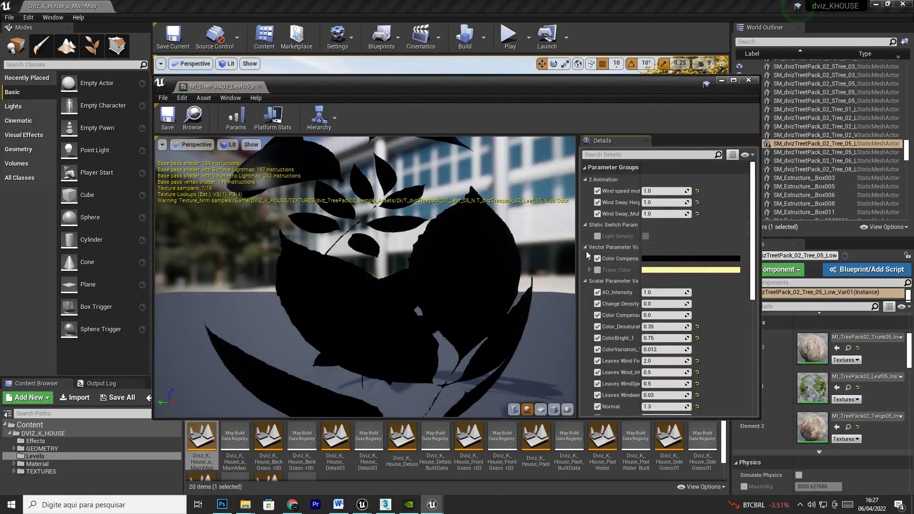
scroll(665, 324, "down", 5)
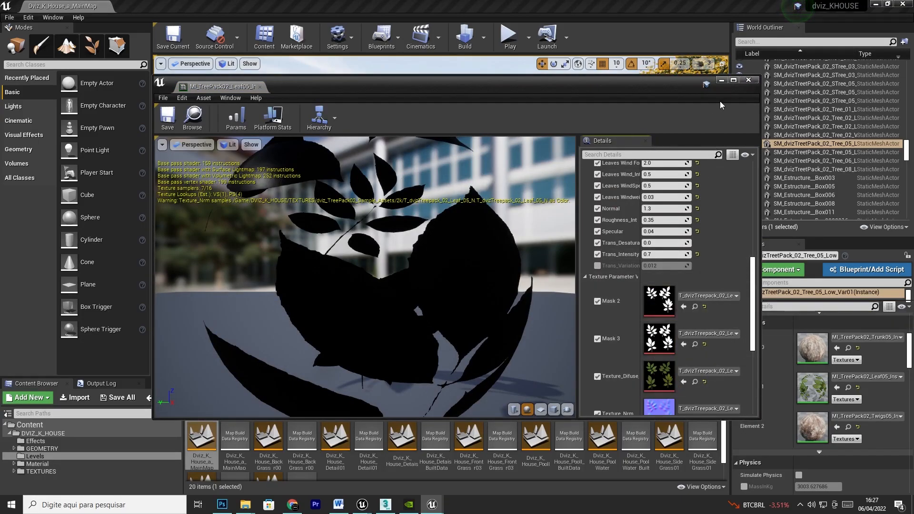
left_click(722, 80)
Step: Examine the tree foliage beside the garden wall up close in the dviz_KHOUSE level
key("w")
right_click_drag(595, 181, 716, 231)
key("w")
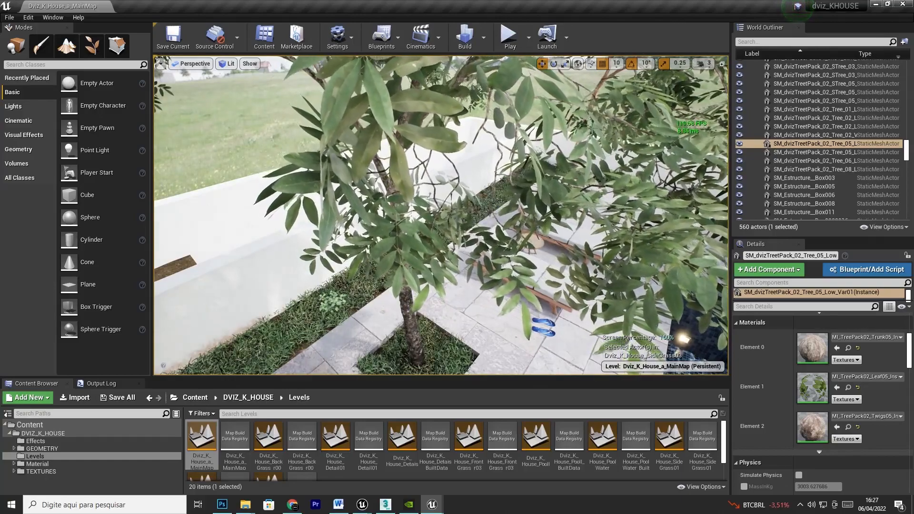
mouse_move(363, 507)
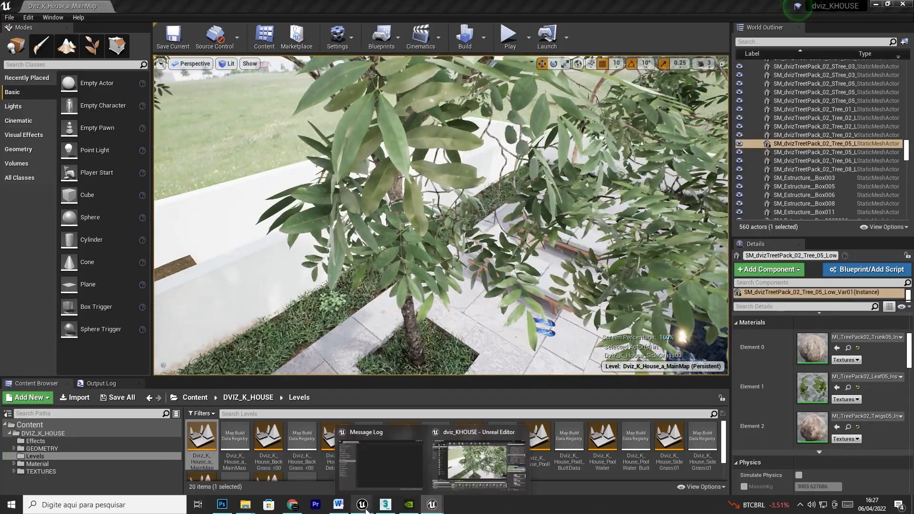
Step: Return to the sofa mesh in PIANO_HOUSE, enable Nanite support for it and apply the changes
left_click(312, 472)
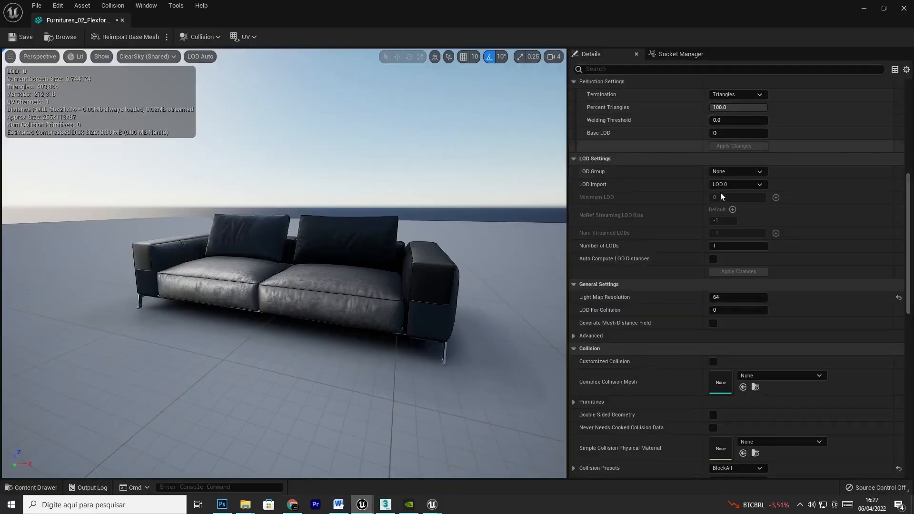
scroll(719, 192, "up", 3)
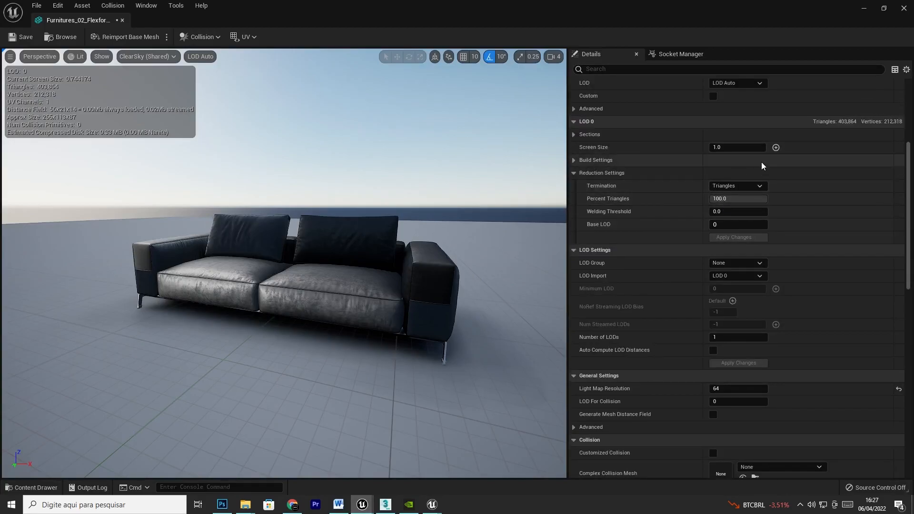
scroll(744, 159, "up", 7)
left_click(713, 181)
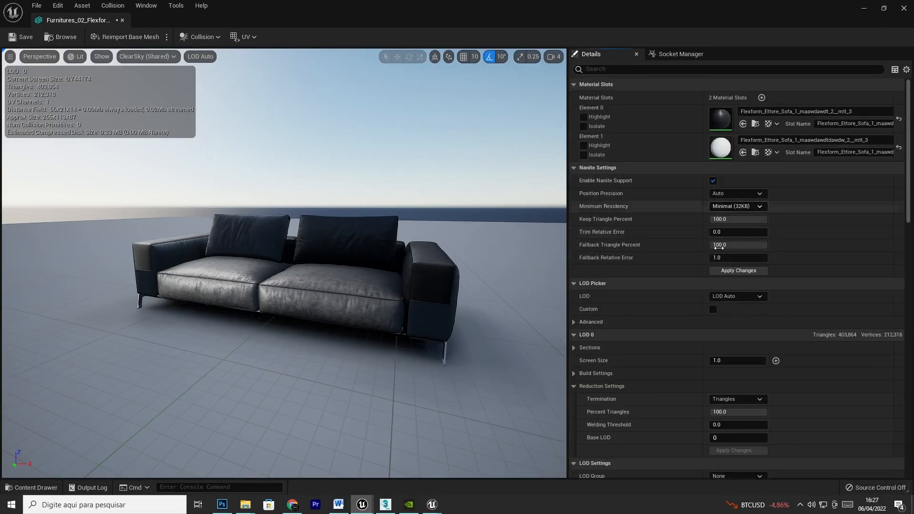
left_click(727, 271)
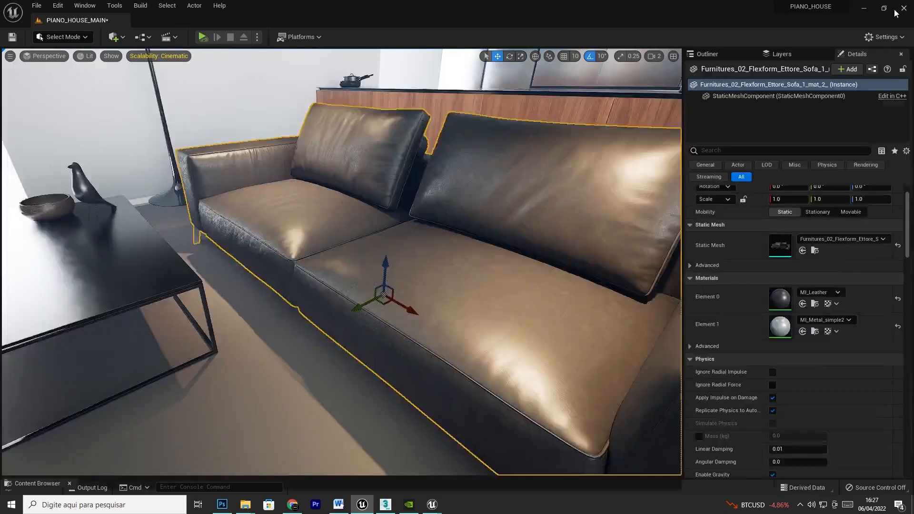
Step: Open the static mesh of the decorative bird on the coffee table, set its LOD group to None and number of LODs to 1, and apply
left_click(75, 186)
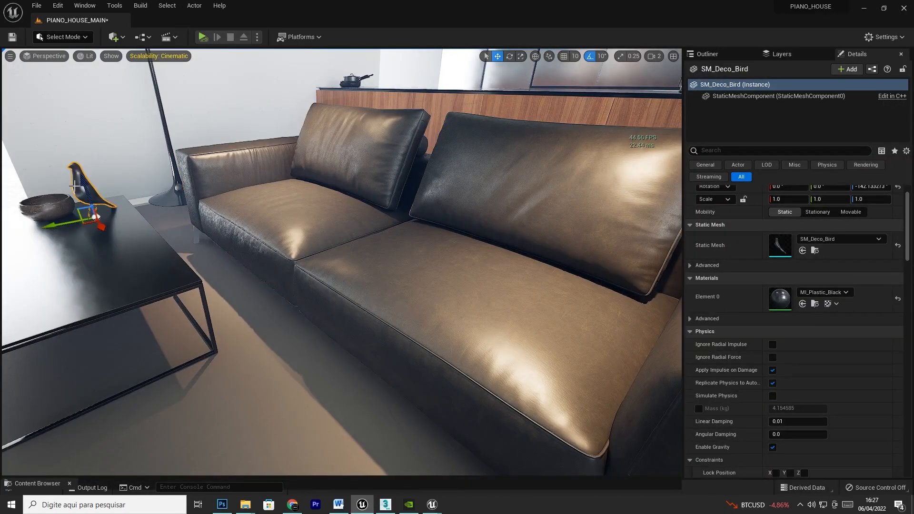
double_click(782, 253)
scroll(728, 333, "down", 6)
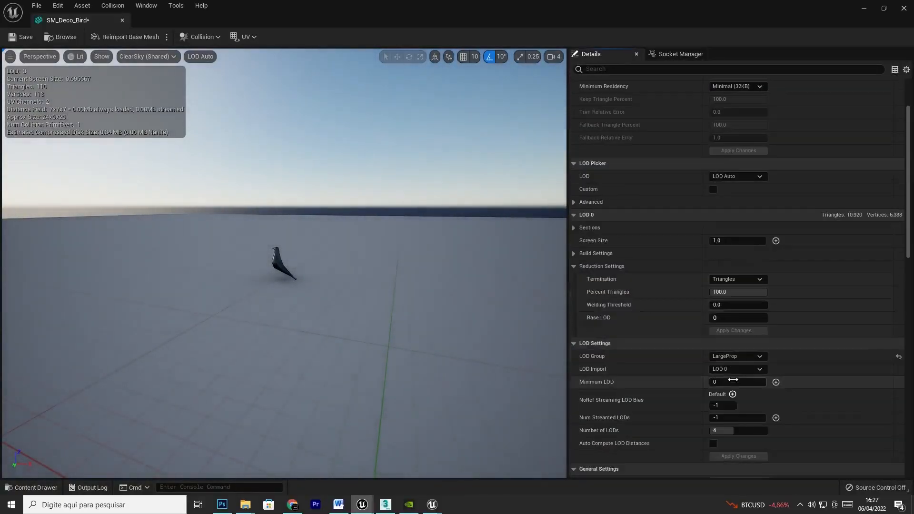
left_click(732, 265)
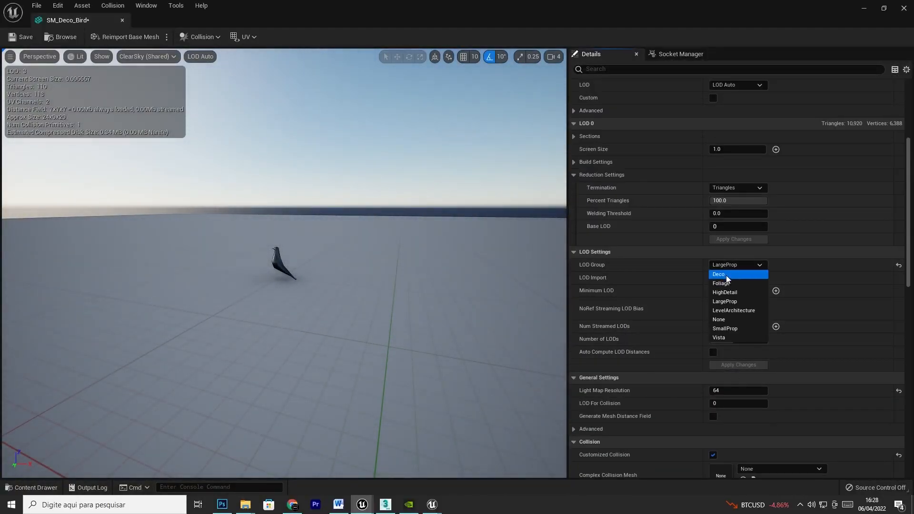
left_click(728, 312)
left_click(574, 270)
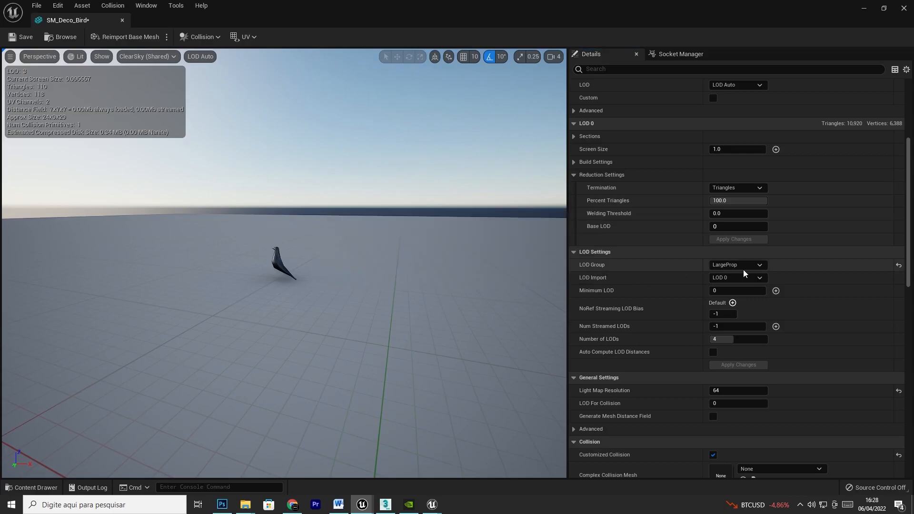
left_click(743, 267)
left_click(728, 317)
left_click(717, 339)
type("1")
left_click(730, 364)
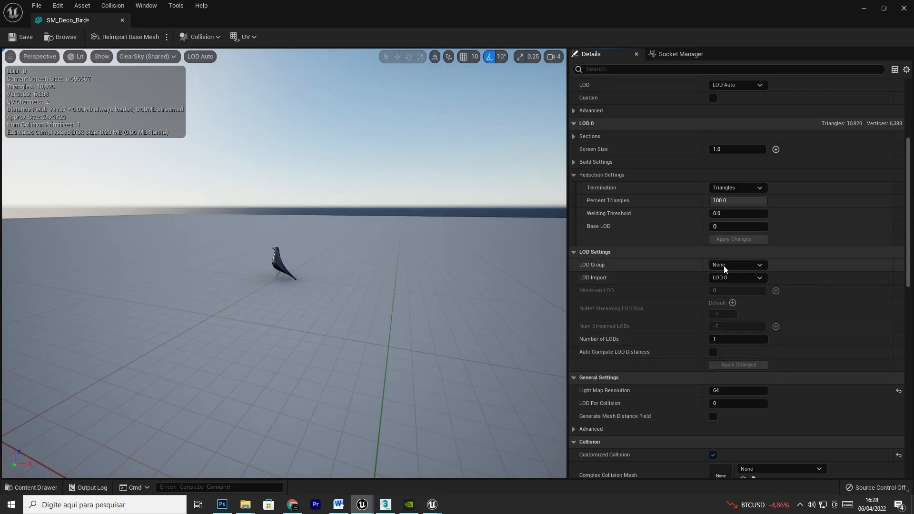
Step: Enable Nanite support for the SM_Deco_Bird mesh, apply the changes and close the mesh editor
scroll(734, 314, "up", 5)
scroll(733, 329, "up", 1)
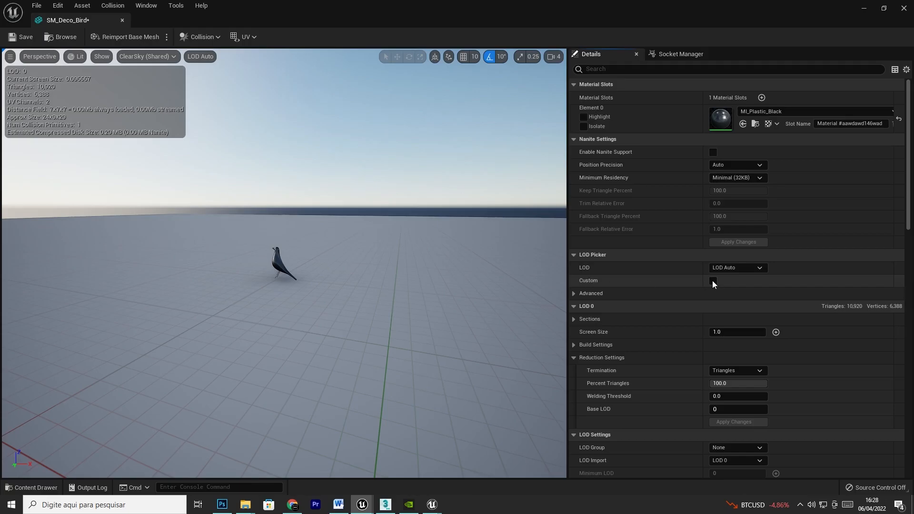
left_click_drag(333, 285, 322, 204)
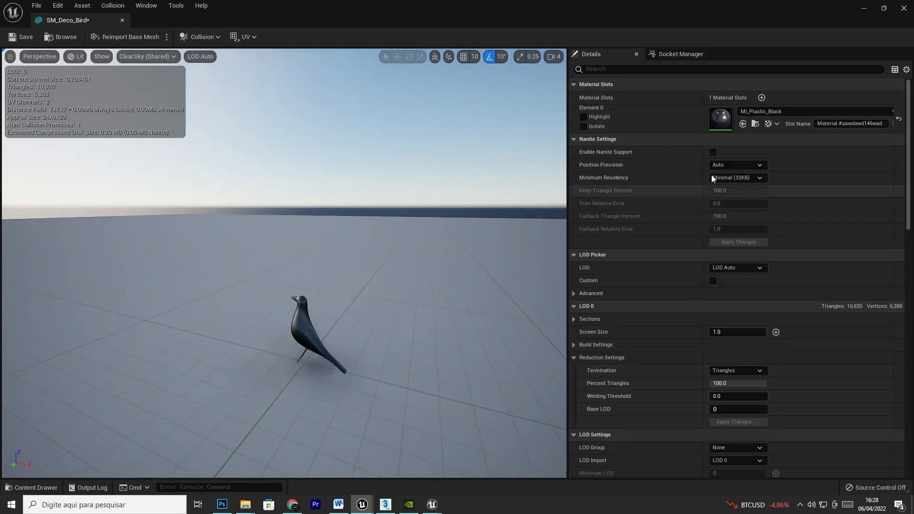
left_click(713, 151)
left_click(732, 244)
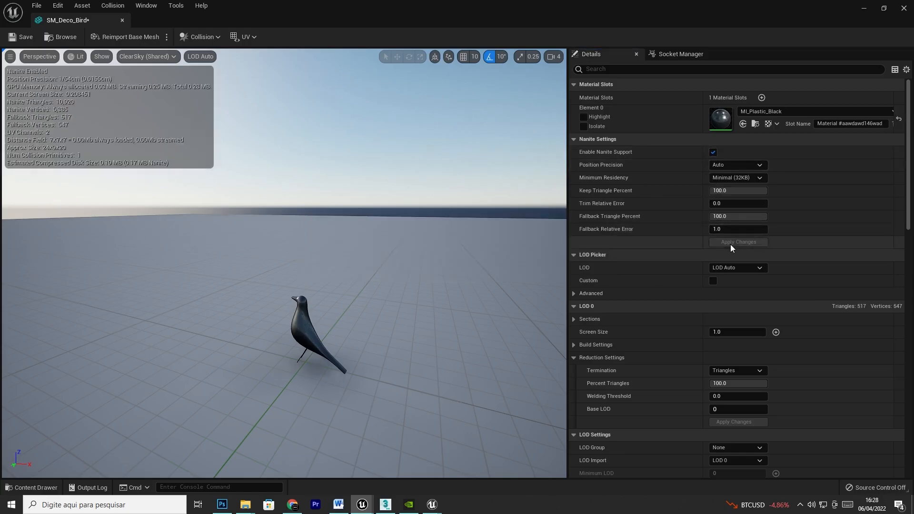
left_click(903, 8)
Step: Show the level in the Nanite Clusters visualization and examine the bird, sofa and surrounding furniture
left_click(86, 56)
mouse_move(118, 169)
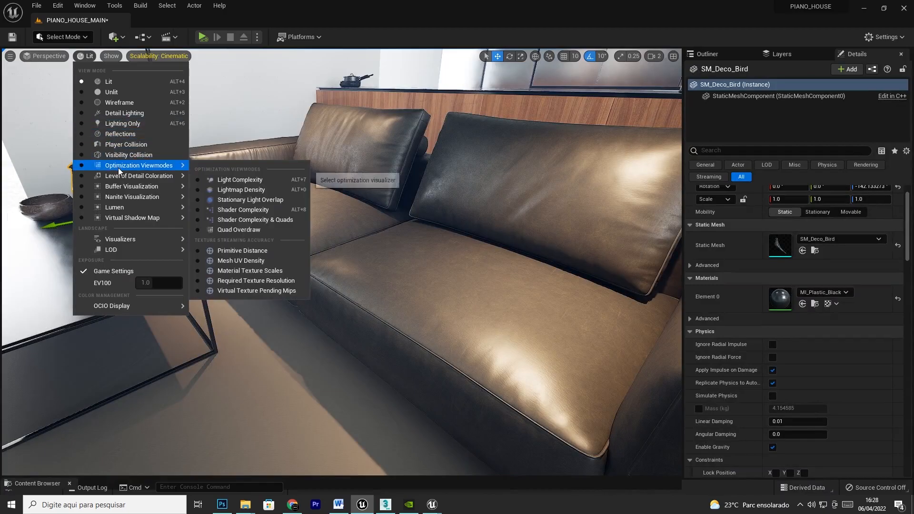
mouse_move(121, 197)
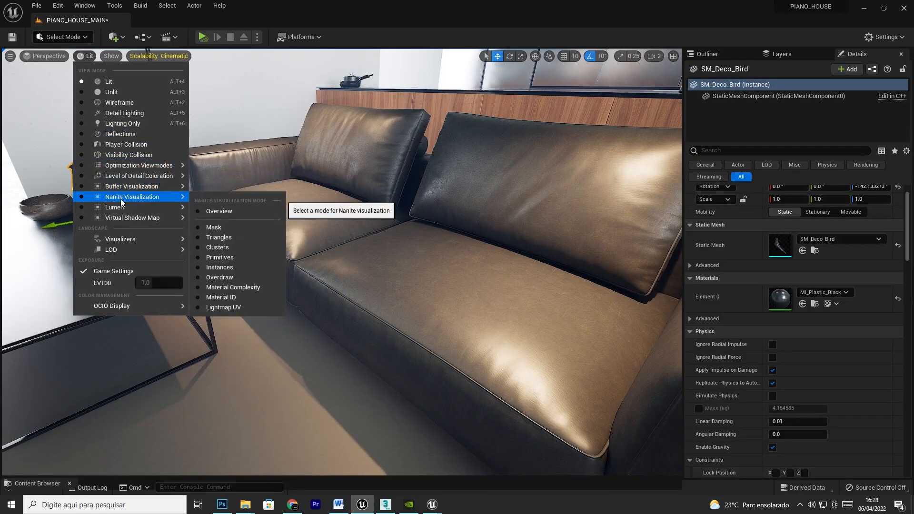
left_click(219, 248)
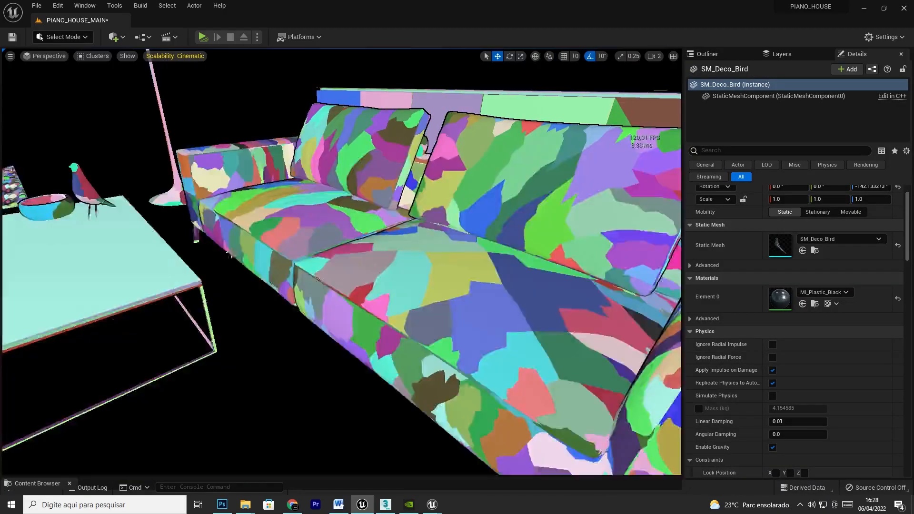
key("s")
right_click_drag(305, 257, 458, 188)
key("w")
key("a")
key("s")
key("w")
Step: Return the viewport to the Lit view mode, face the dining and living area, and deselect the bird
left_click(97, 56)
left_click(107, 76)
right_click_drag(333, 214, 479, 221)
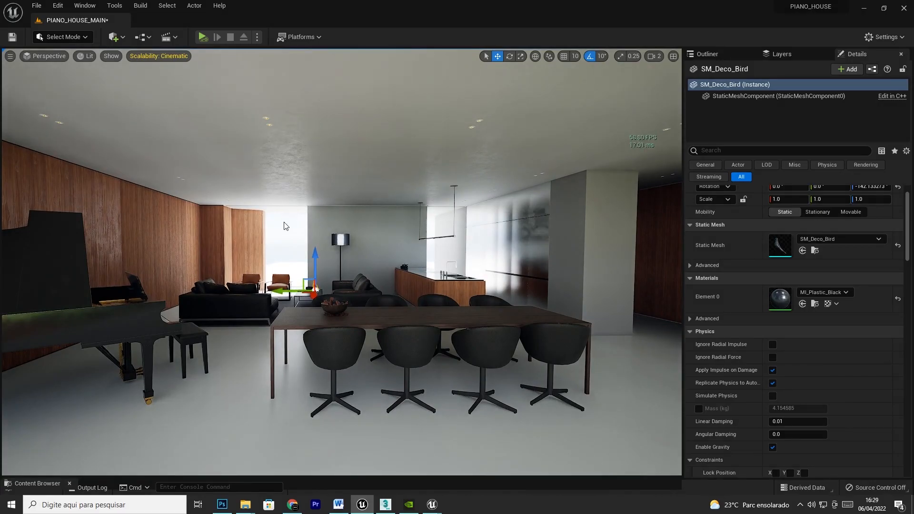
key("Escape")
Step: Look over the piano, the courtyard lawn and pool deck, and the dining and living area of the house
mouse_move(341, 291)
right_mouse_down()
mouse_move(309, 292)
mouse_move(341, 291)
right_mouse_up()
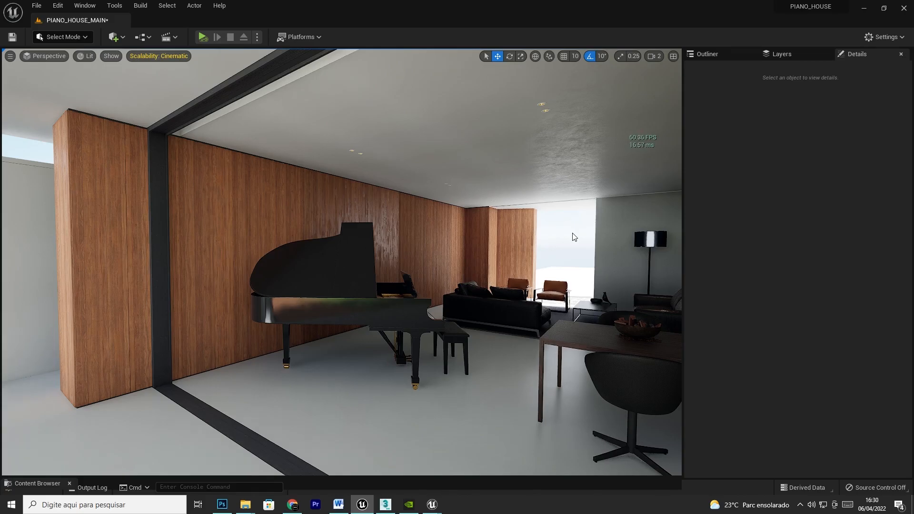
right_click_drag(579, 253, 200, 263)
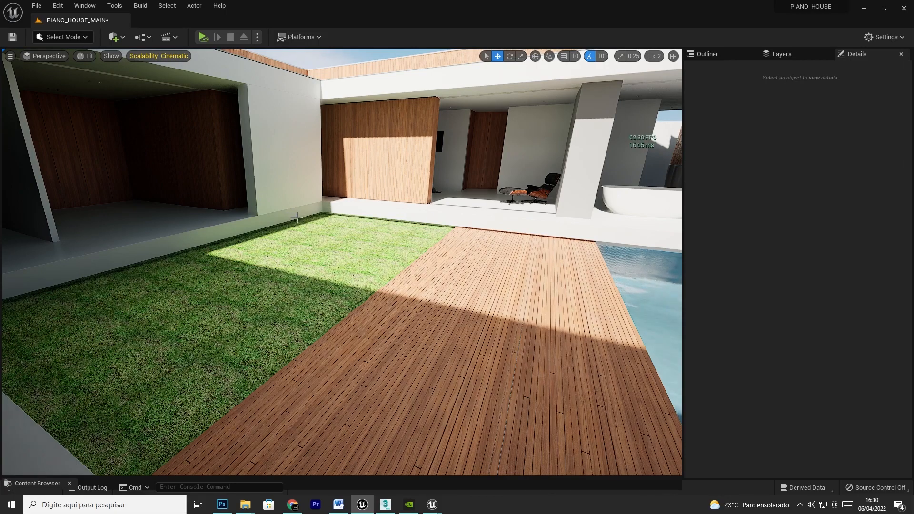
right_click_drag(489, 291, 190, 272)
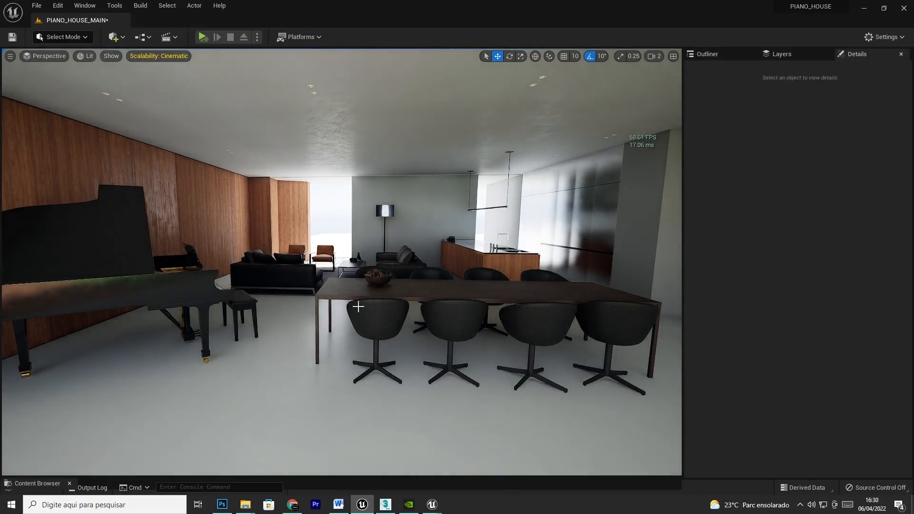
key("w")
mouse_move(394, 331)
right_mouse_down()
mouse_move(408, 333)
mouse_move(393, 332)
right_mouse_up()
key("s")
key("w")
key("s")
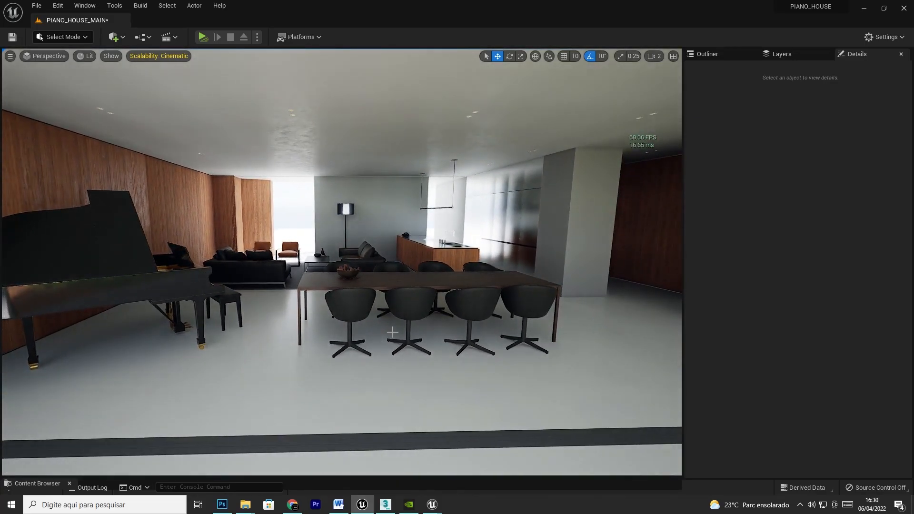